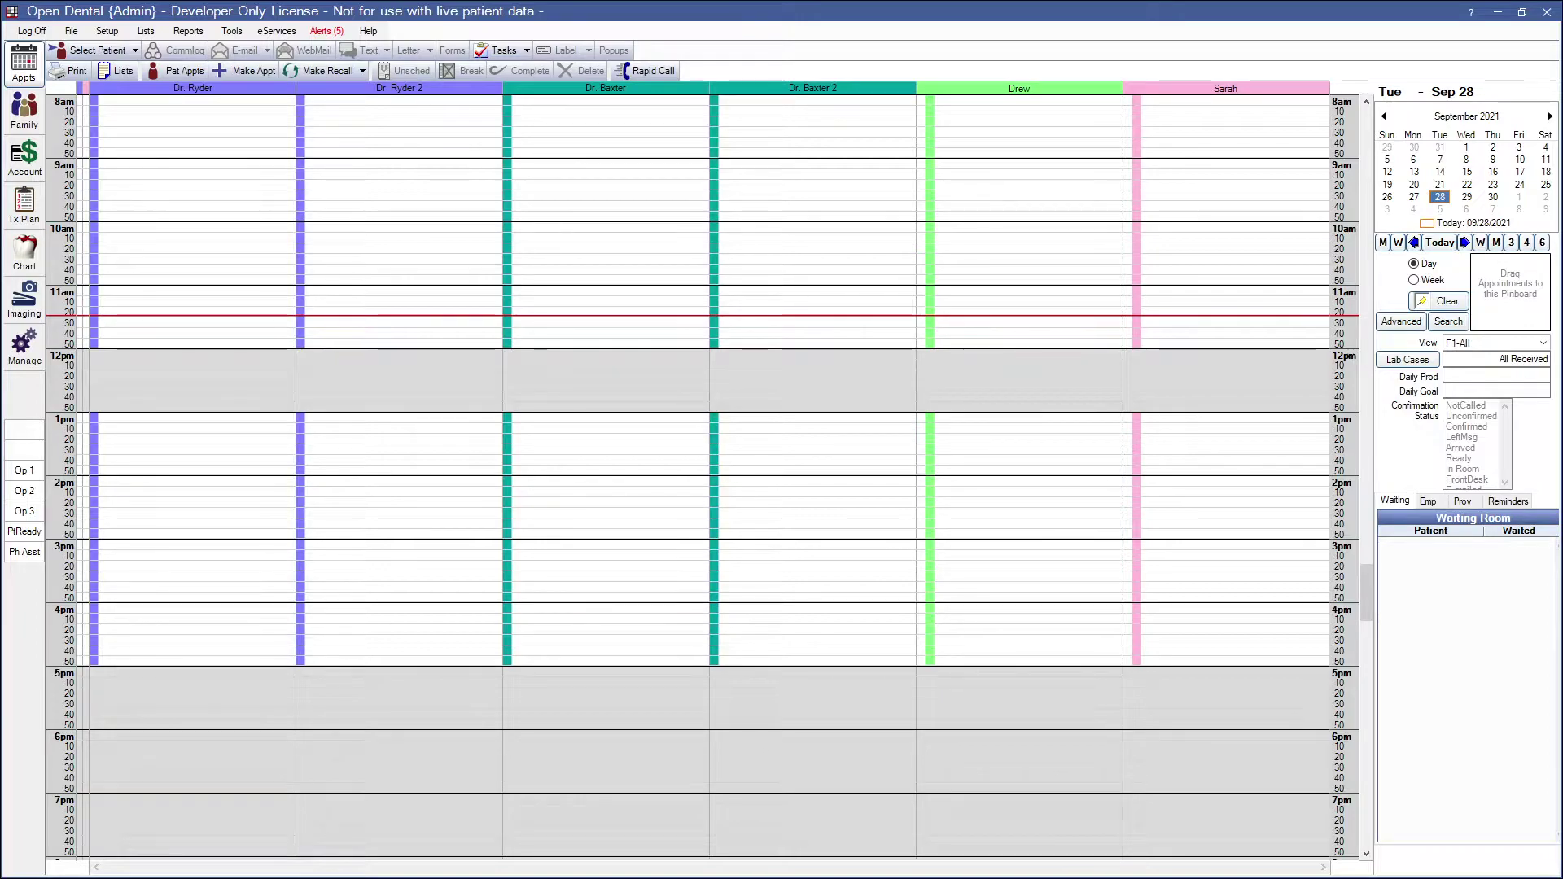
Run the Unearned Accounts report from the monthly Unearned Income reports.
{"action": "left_click", "coordinate": [188, 31]}
{"action": "left_click", "coordinate": [203, 47]}
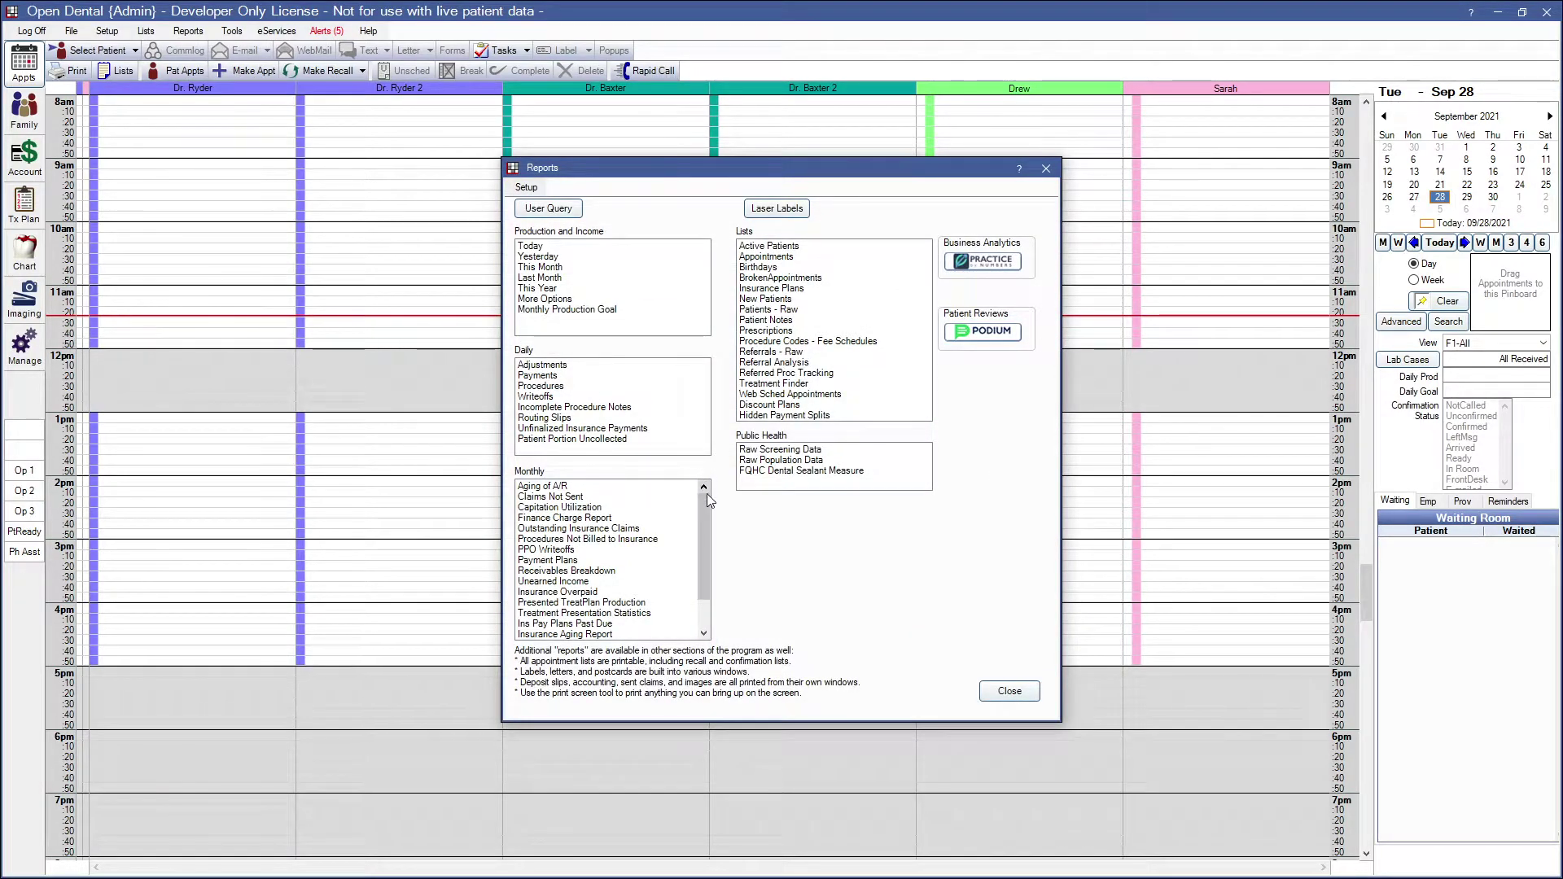
{"action": "left_click", "coordinate": [551, 582]}
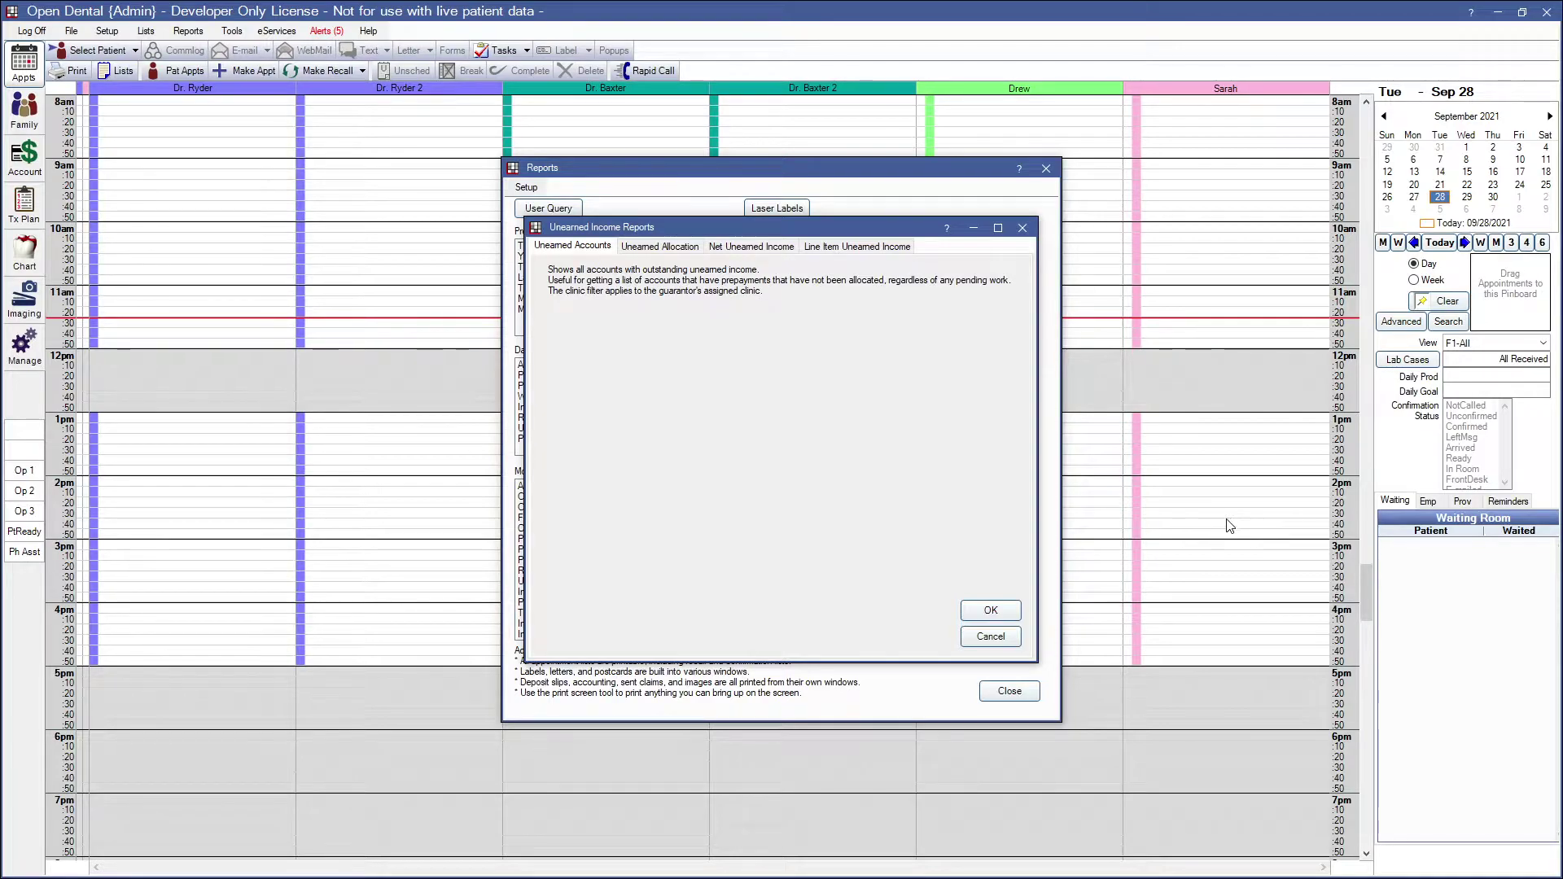
{"action": "left_click", "coordinate": [990, 617]}
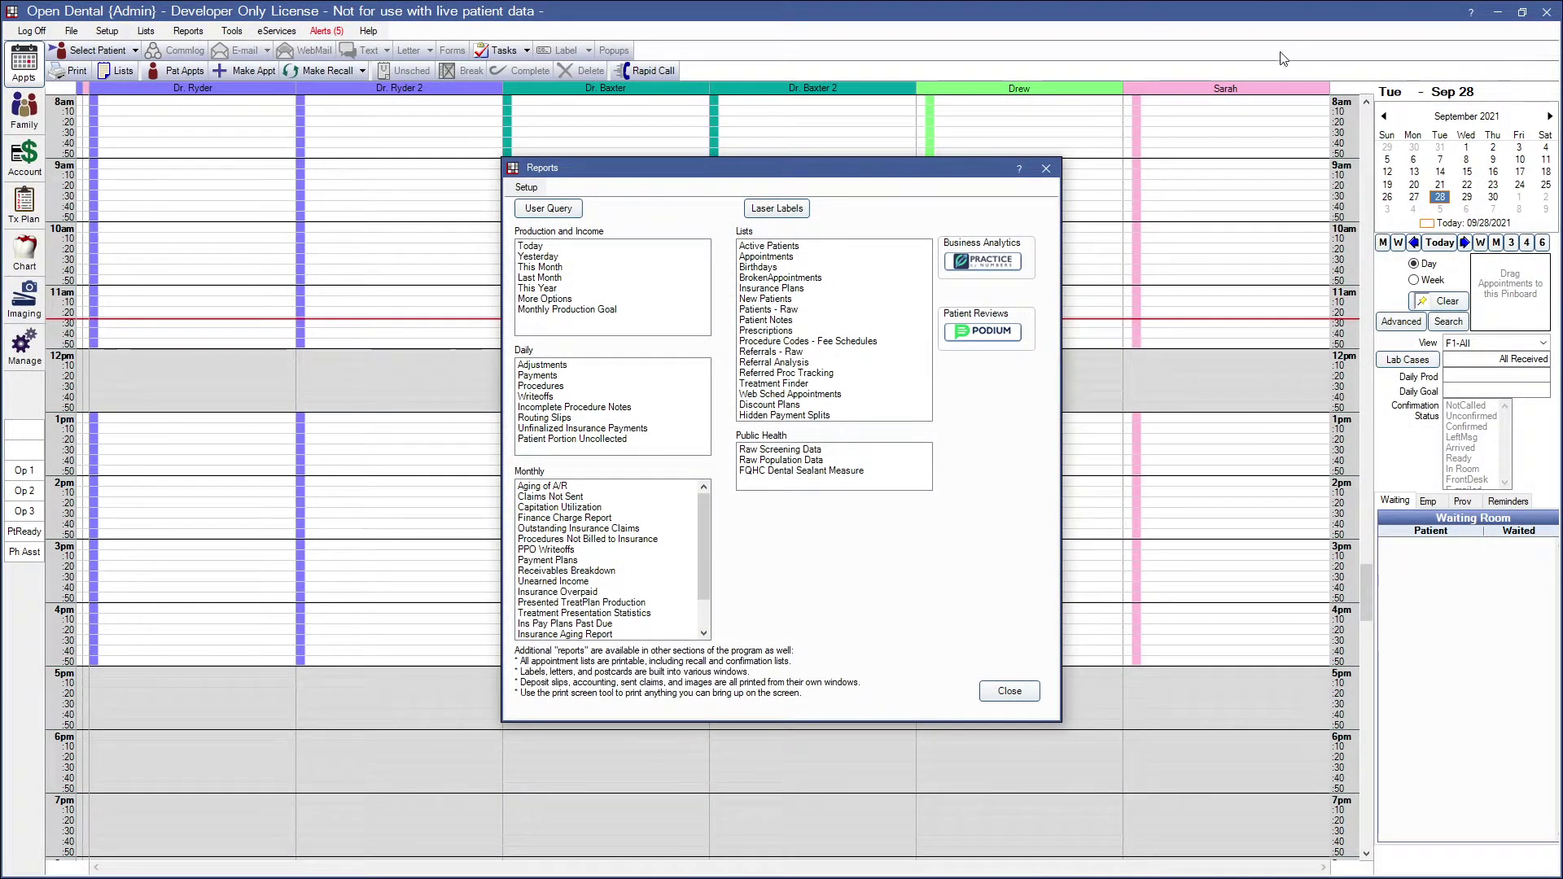
Run the Unearned Allocation report for all unearned types and providers, excluding families with a net $0.00 unearned income balance, and close it.
{"action": "left_click", "coordinate": [536, 582]}
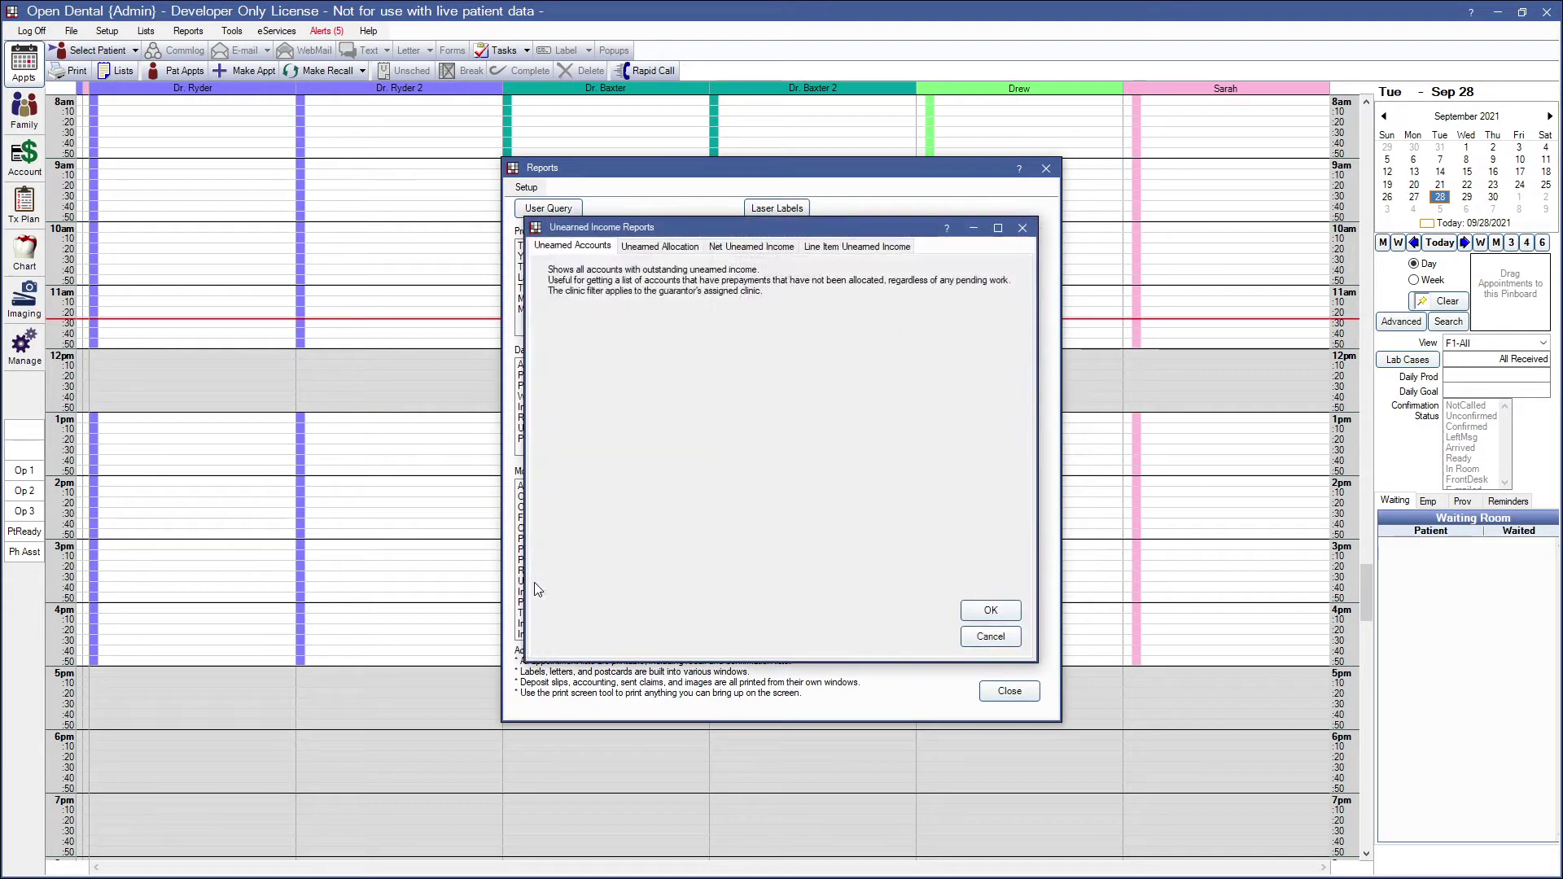
{"action": "left_click", "coordinate": [640, 247]}
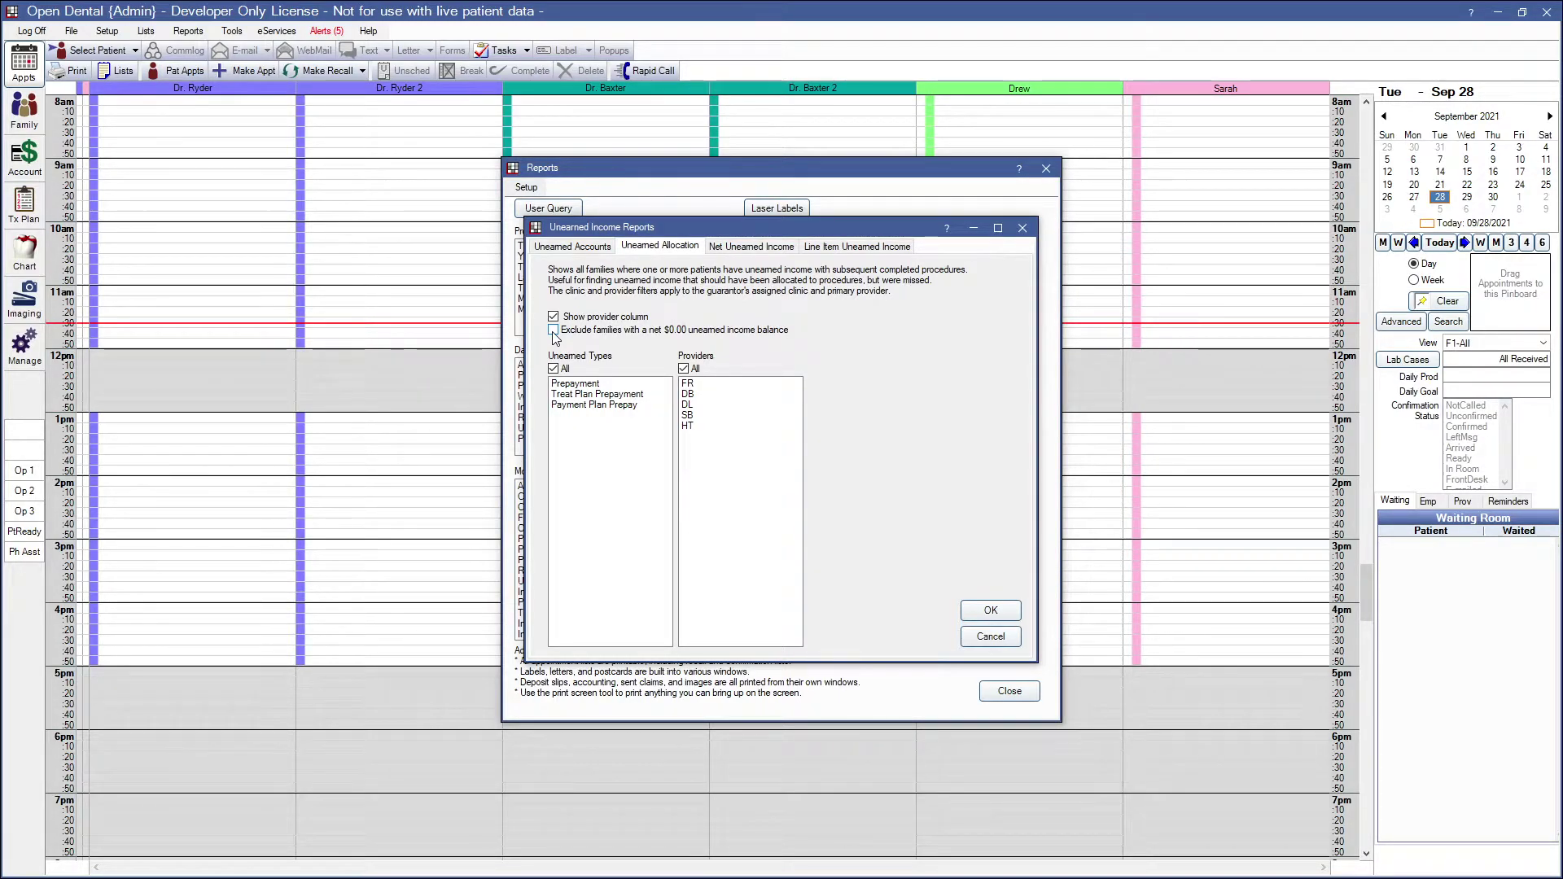
{"action": "left_click", "coordinate": [555, 331]}
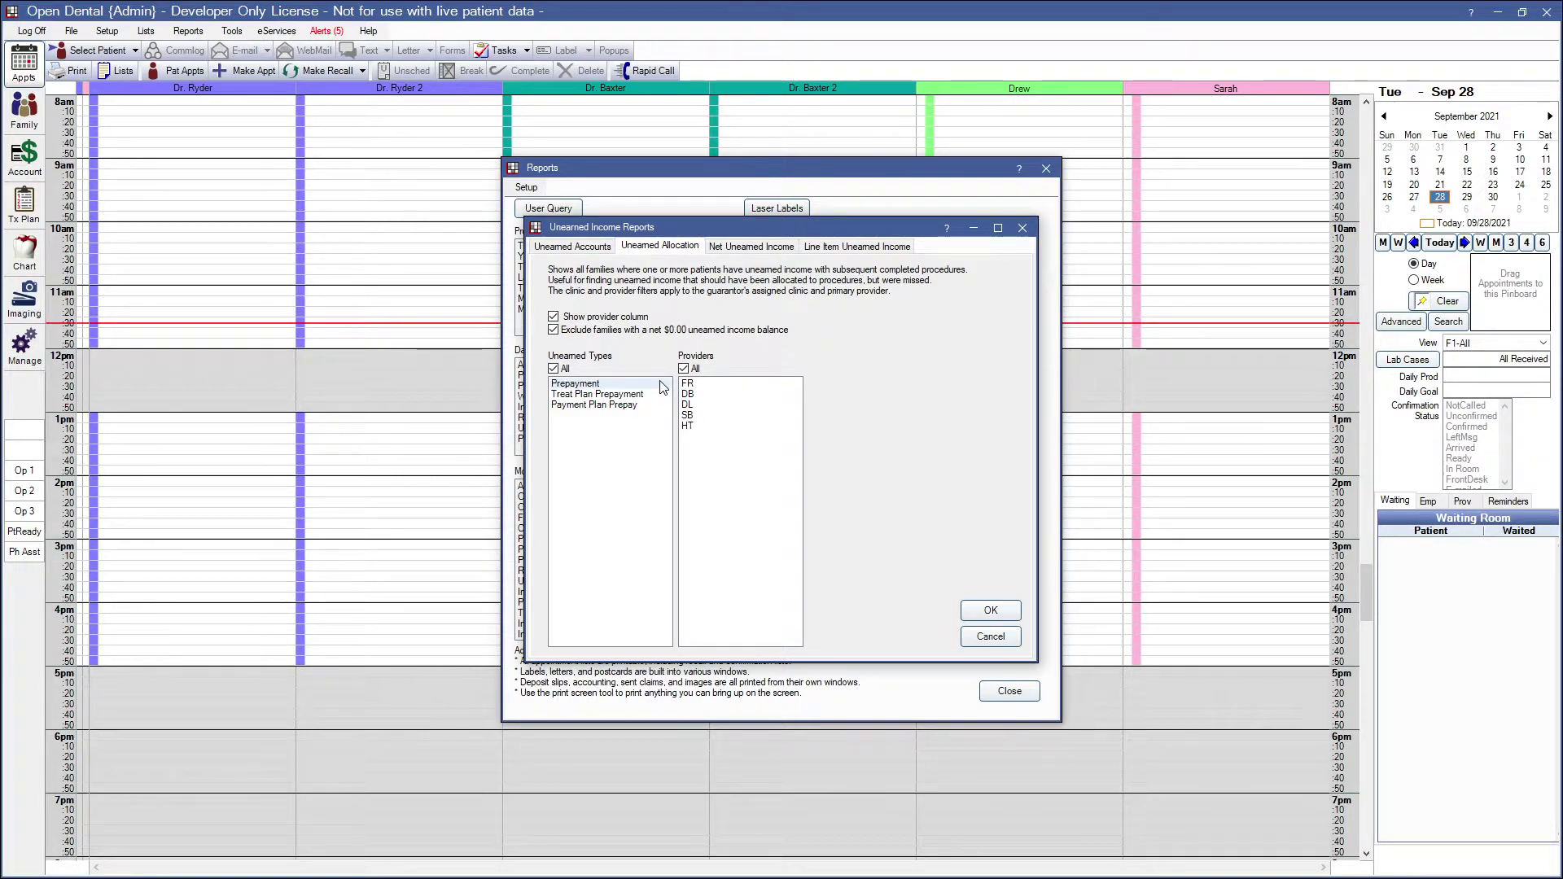
{"action": "left_click", "coordinate": [1009, 615]}
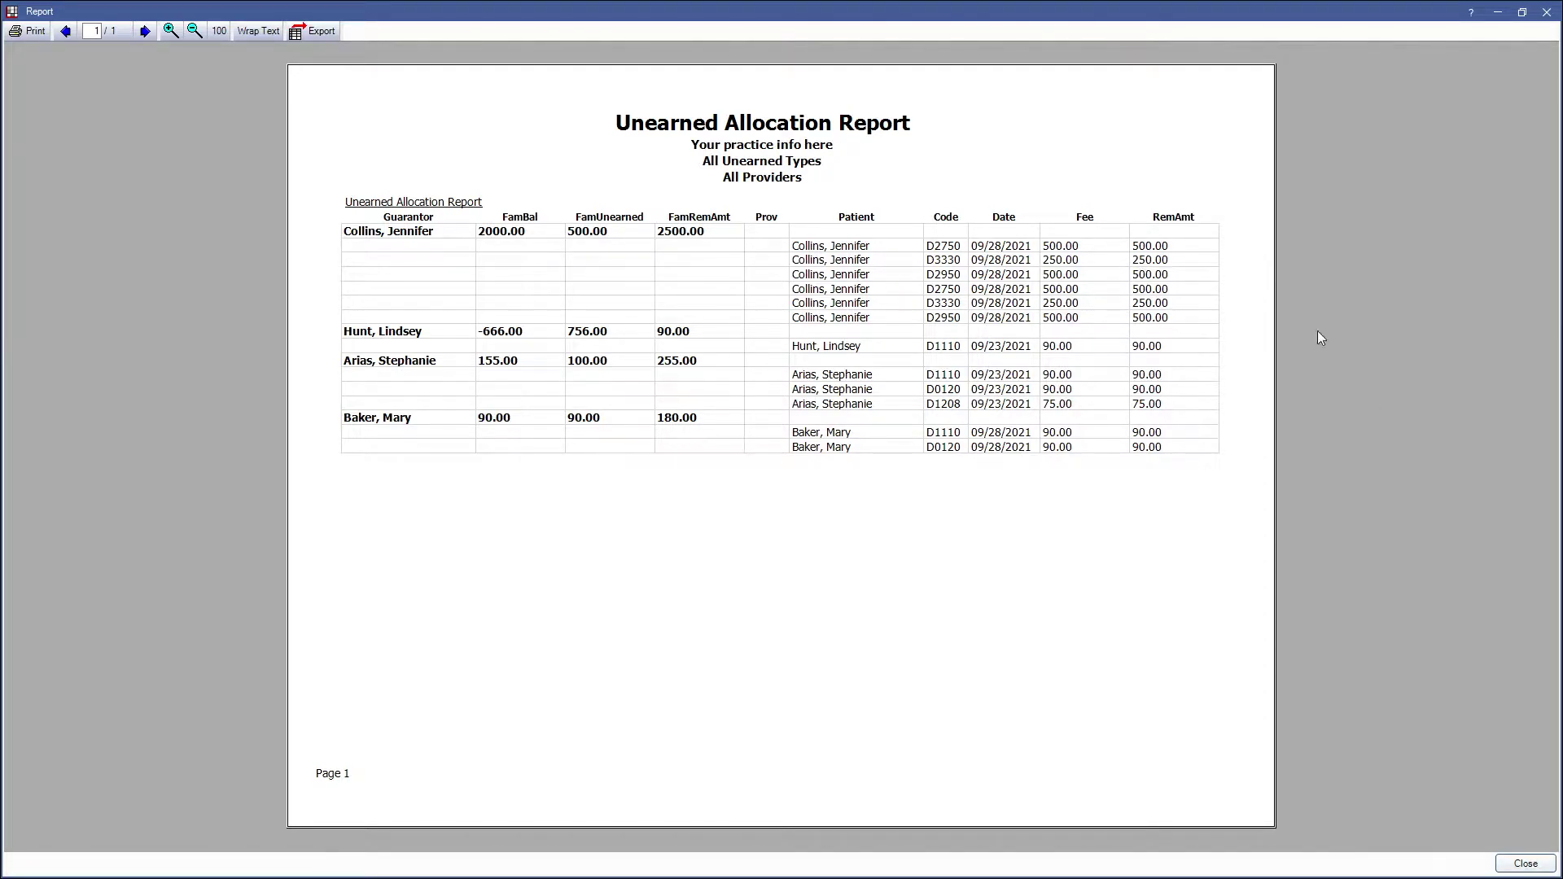
{"action": "left_click", "coordinate": [1547, 13]}
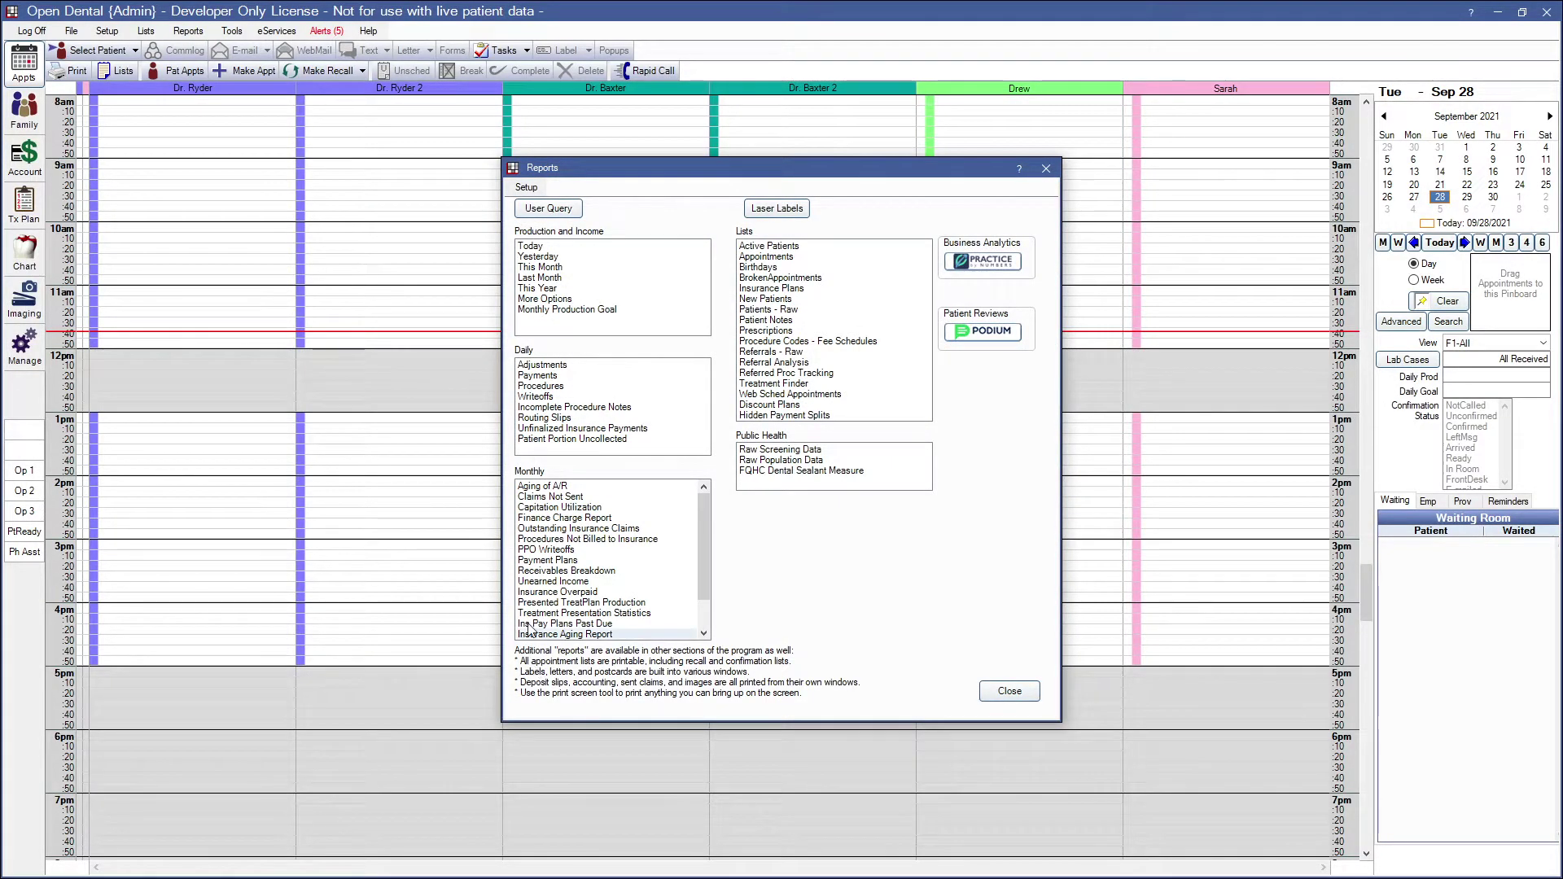
Run the Net Unearned Income report for all types and providers, excluding families with a net $0.00 balance, and close it.
{"action": "double_click", "coordinate": [562, 583]}
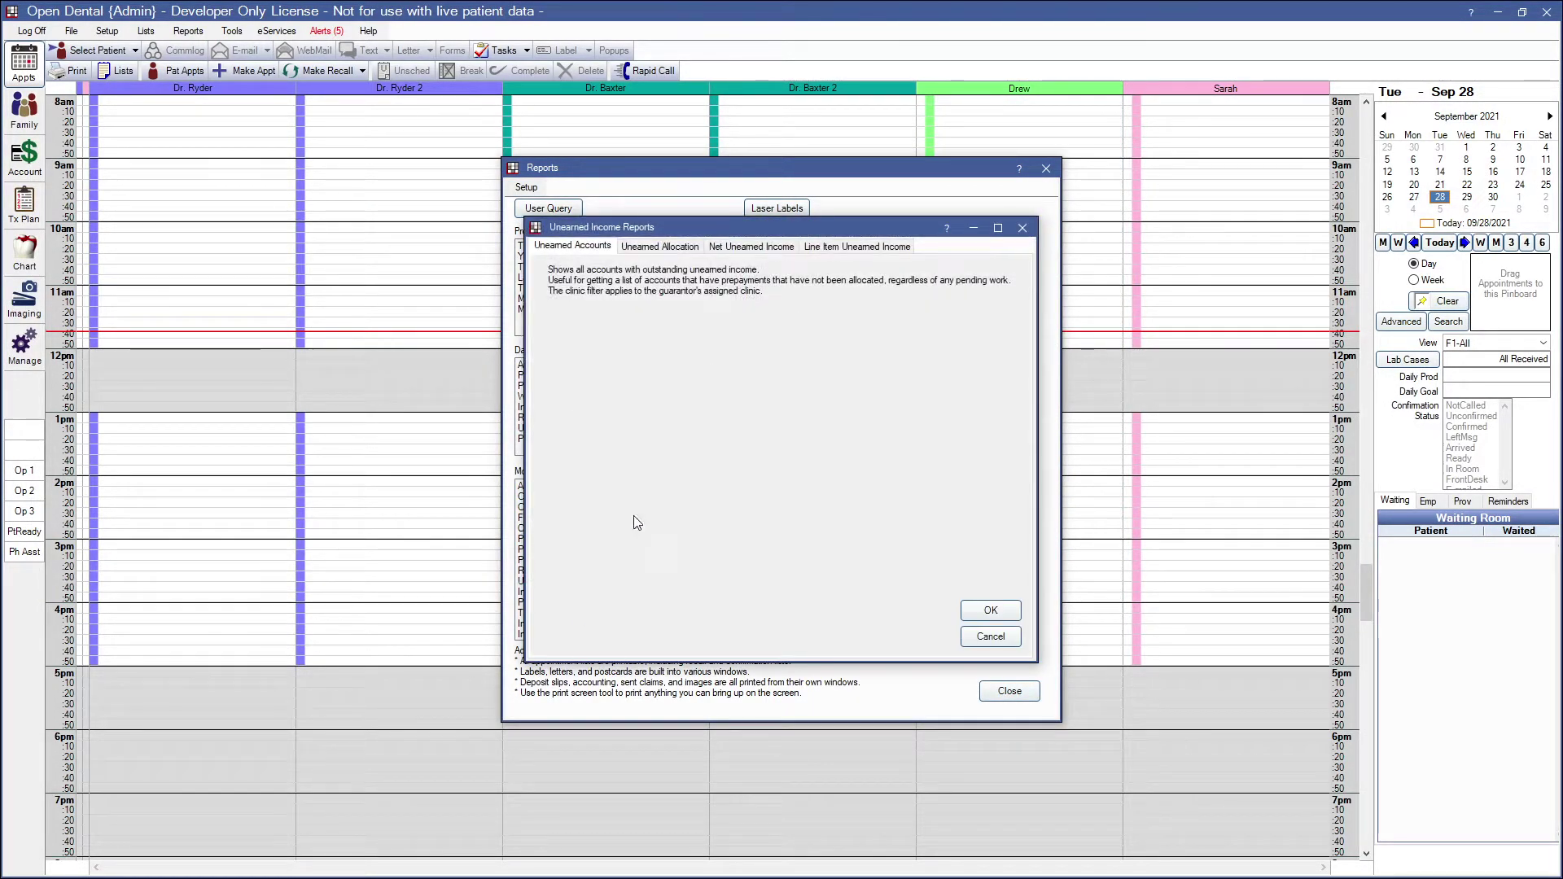
{"action": "left_click", "coordinate": [741, 249]}
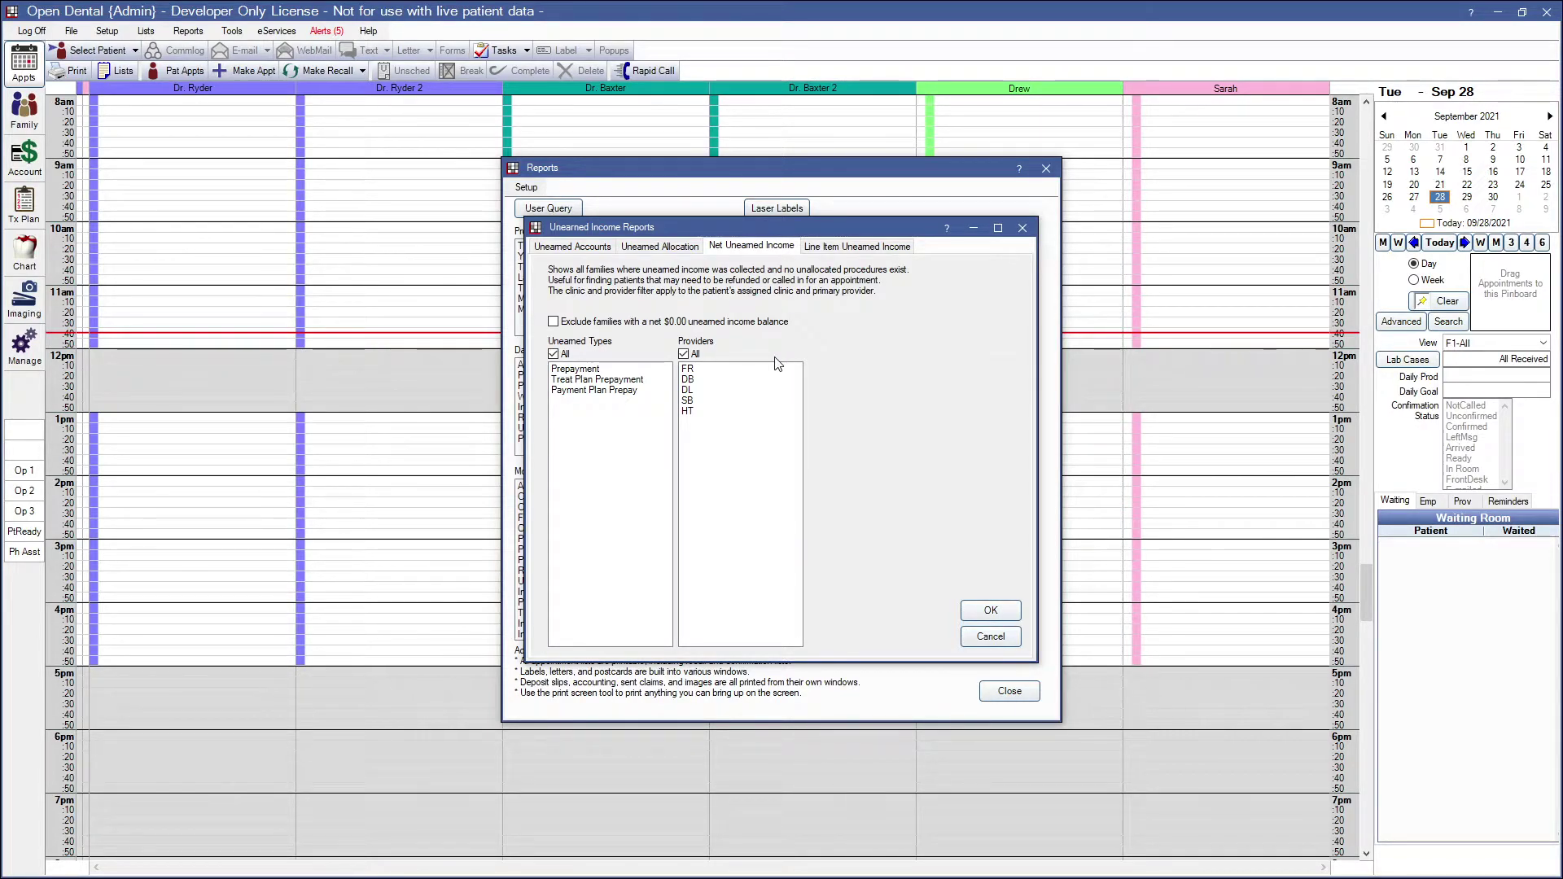
{"action": "left_click", "coordinate": [555, 322]}
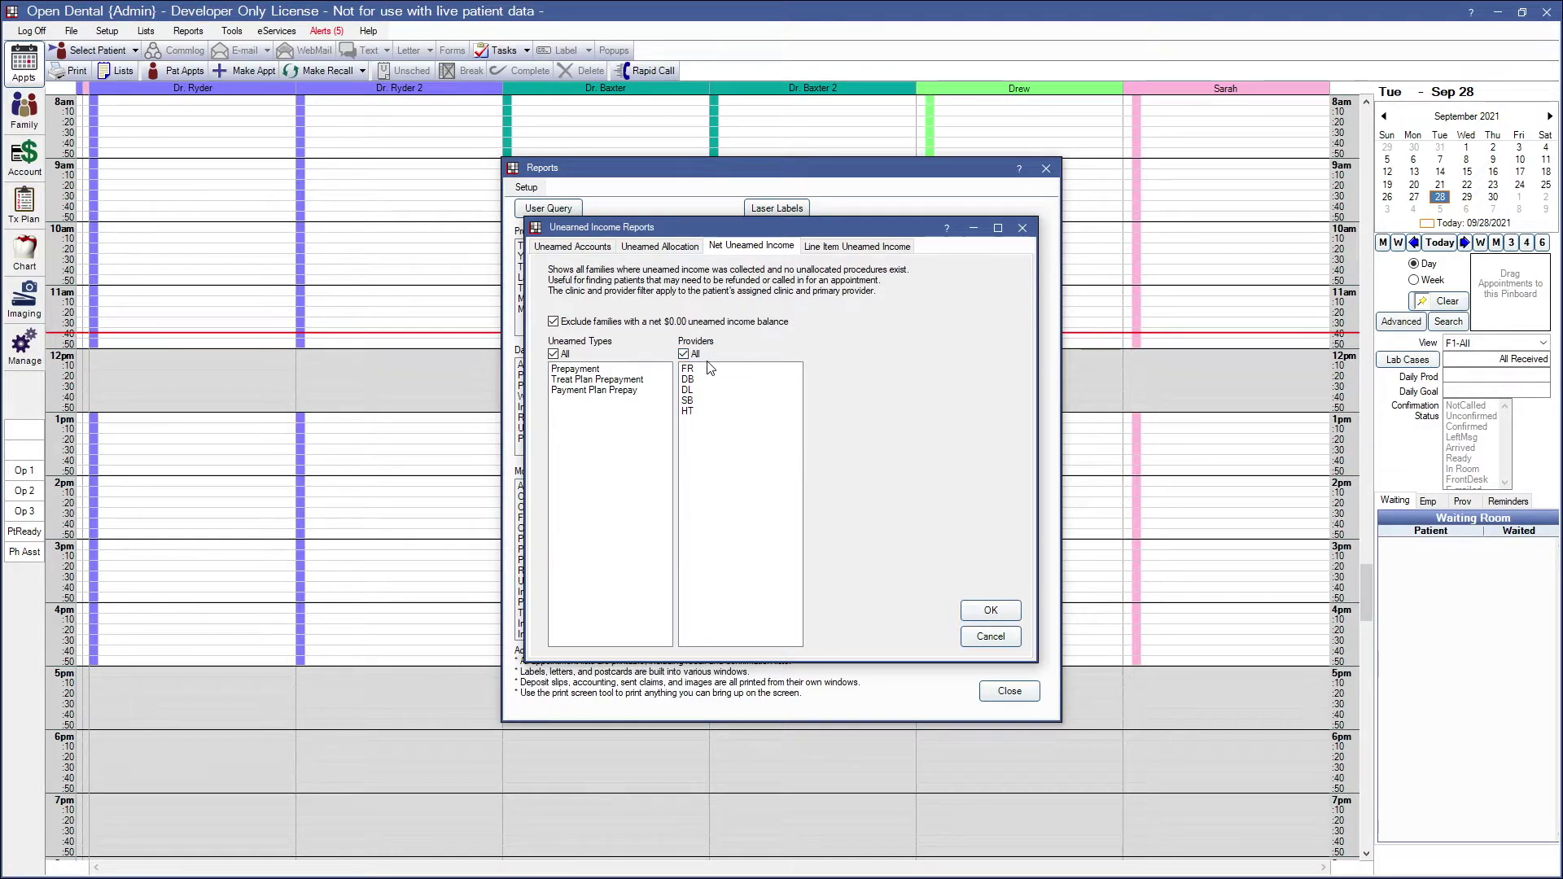
{"action": "left_click", "coordinate": [986, 611]}
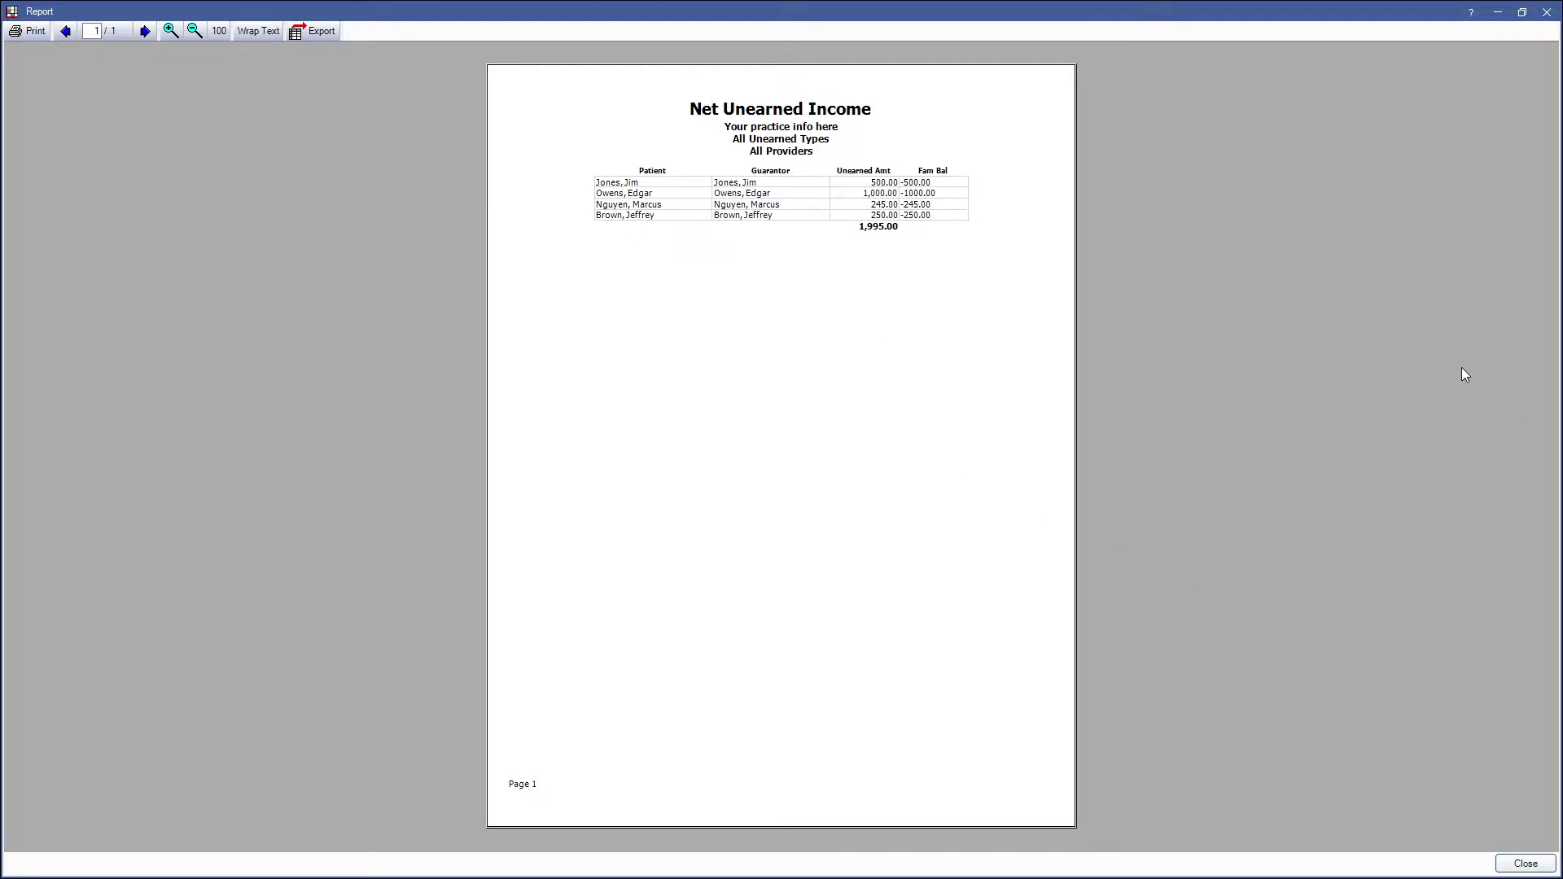
{"action": "left_click", "coordinate": [1547, 13]}
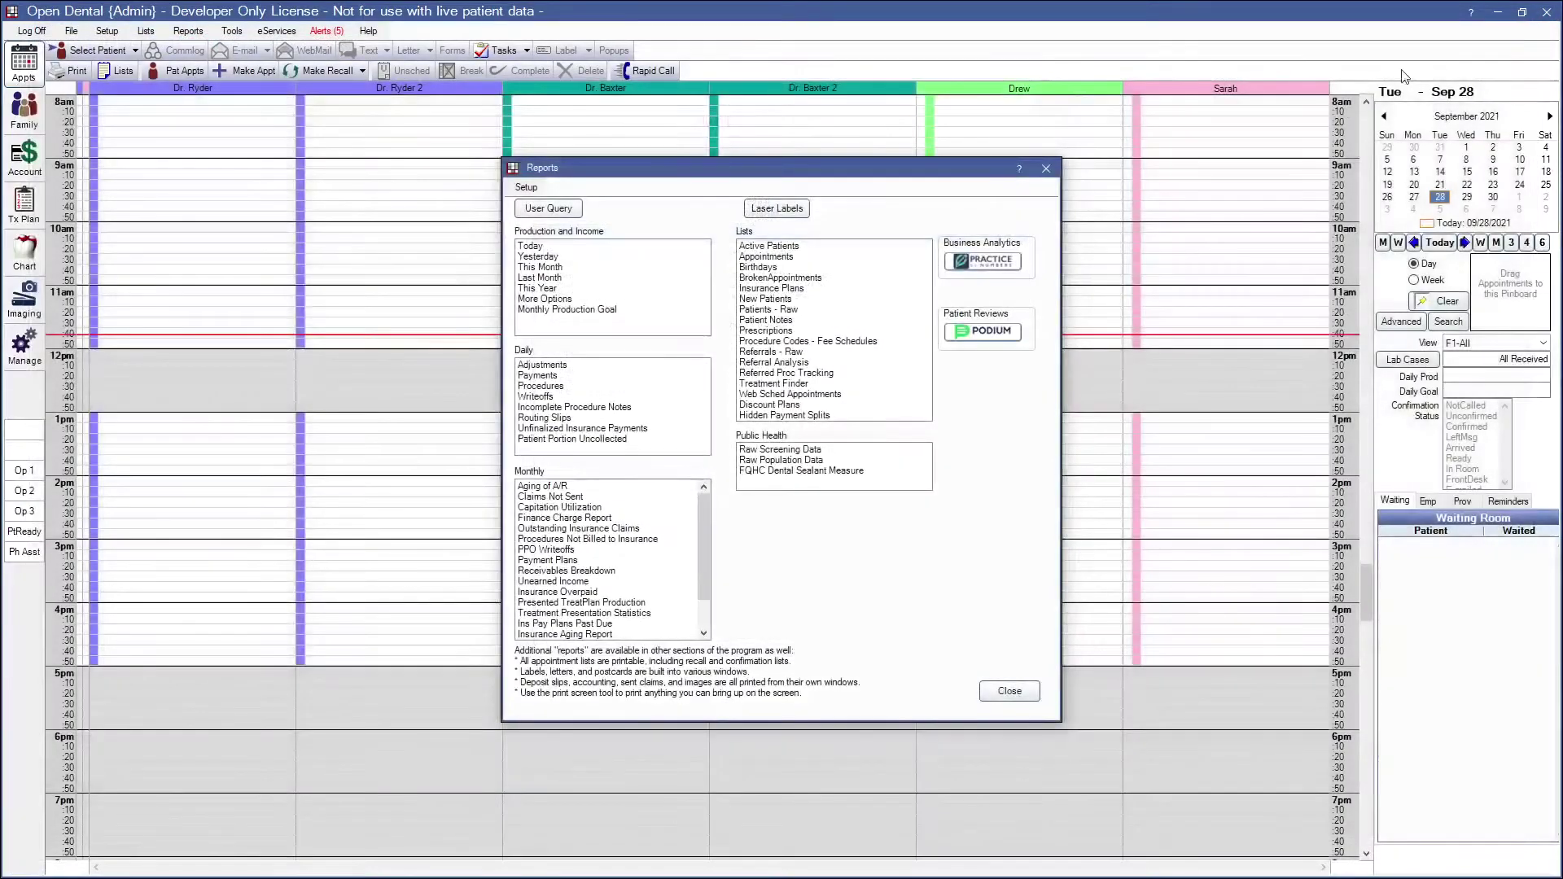
Run the Line Item Unearned Income report for 09/01/2021 to 09/28/2021 with the provider column shown, and close the reports.
{"action": "left_click", "coordinate": [568, 581]}
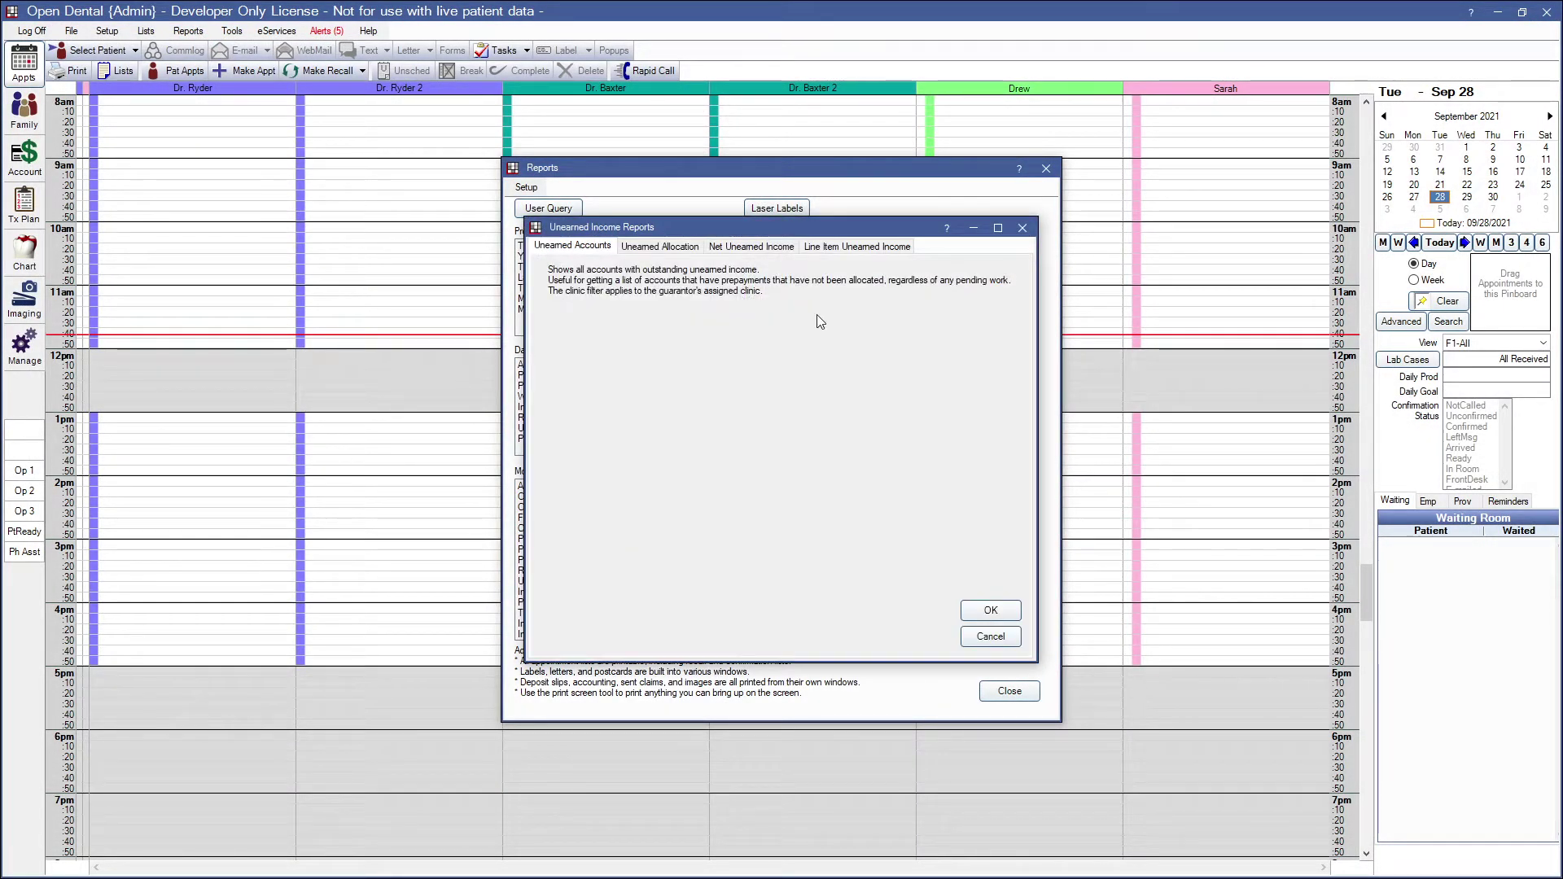
{"action": "left_click", "coordinate": [831, 254]}
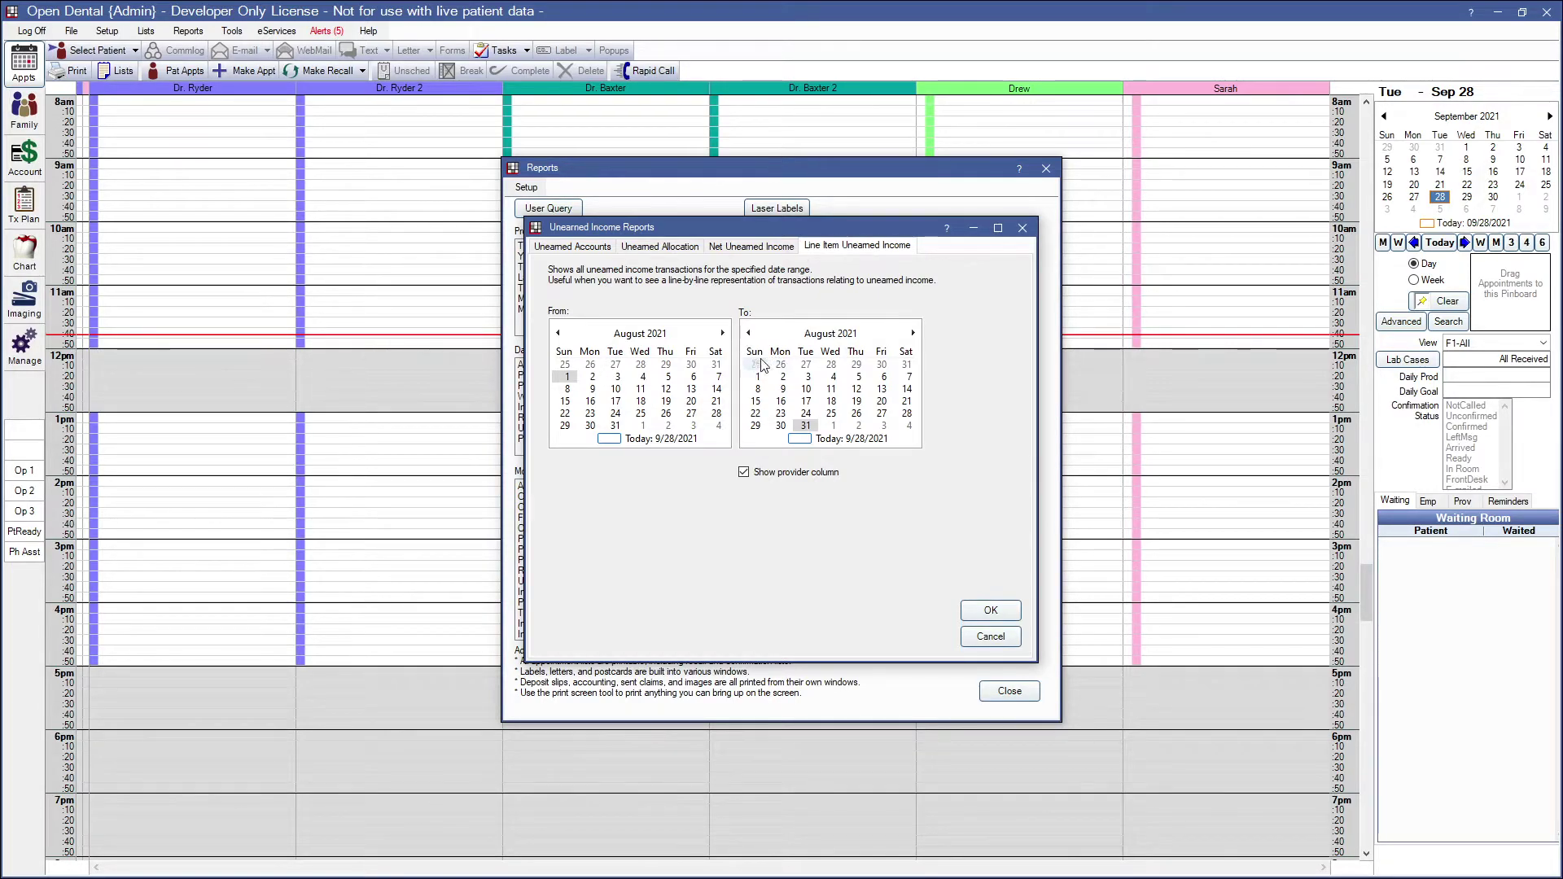
{"action": "left_click", "coordinate": [722, 333]}
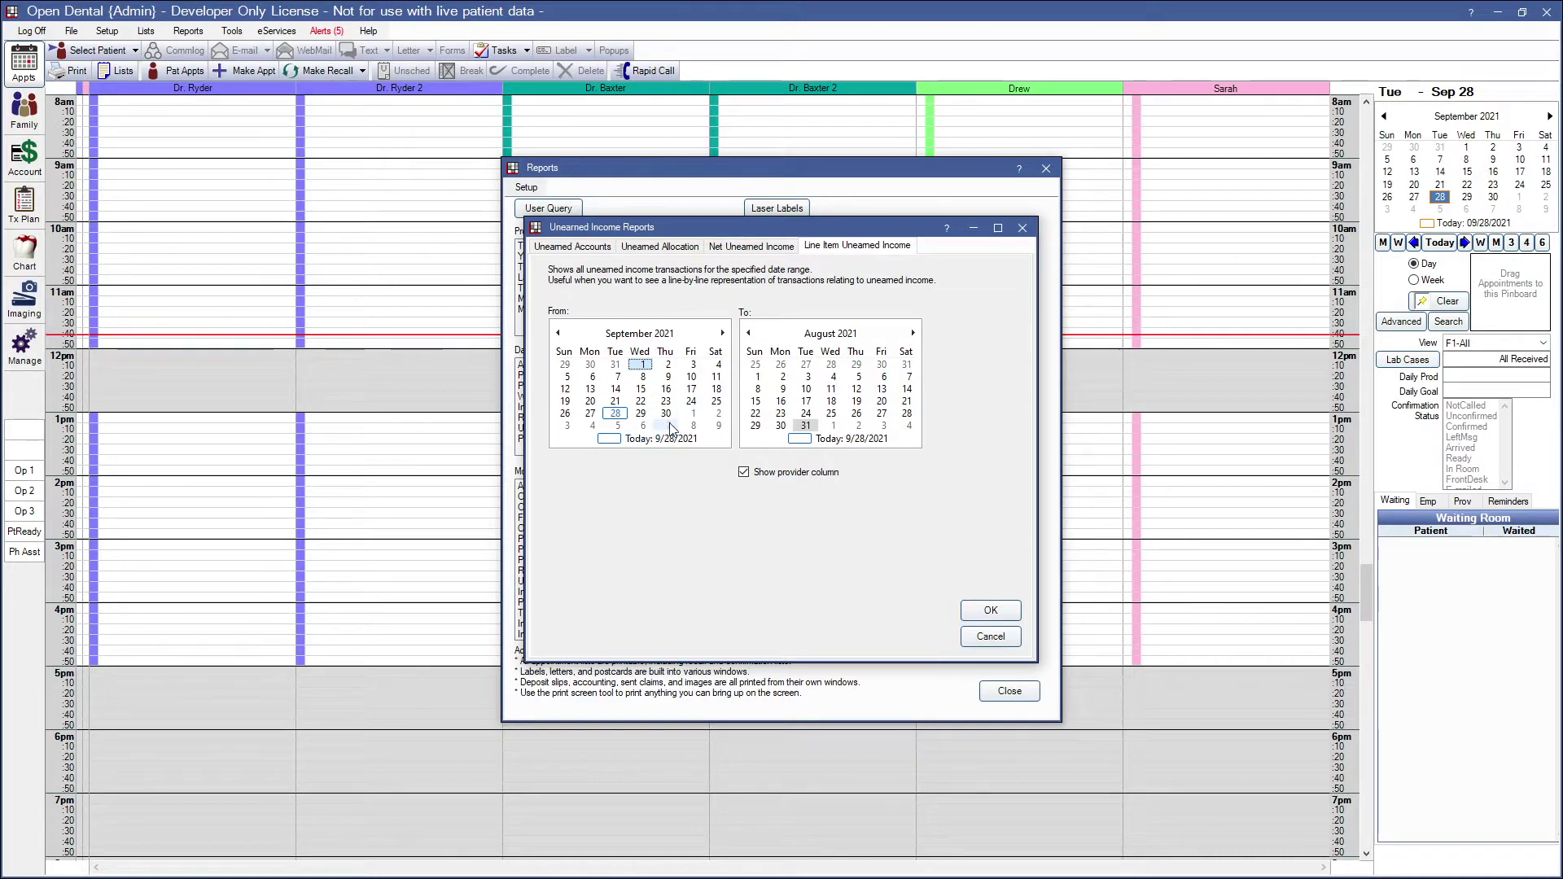
{"action": "left_click", "coordinate": [833, 424]}
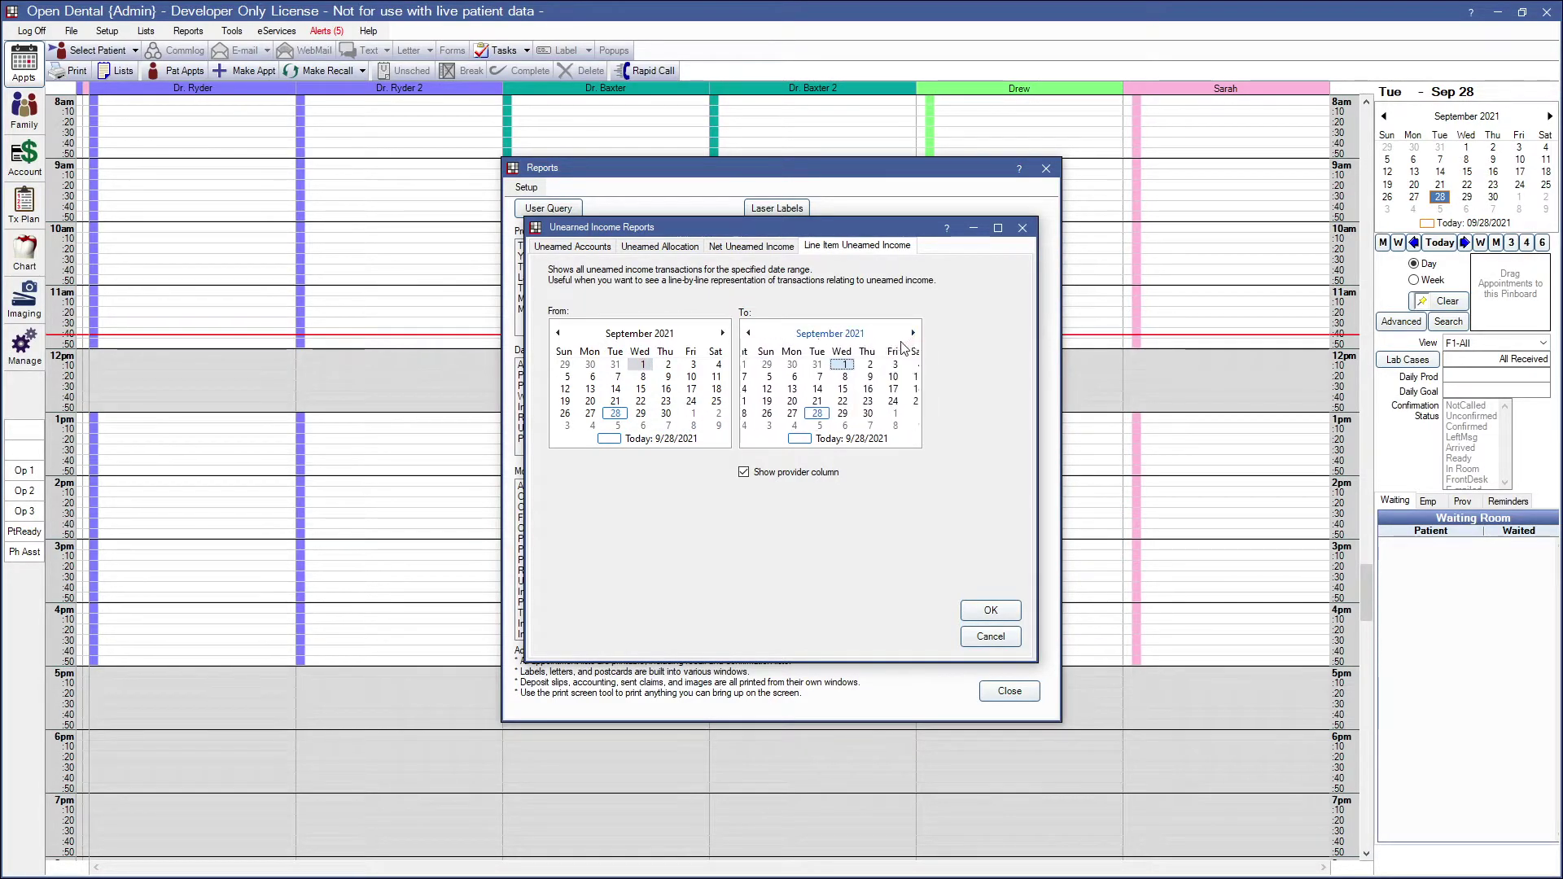
{"action": "left_click", "coordinate": [805, 414]}
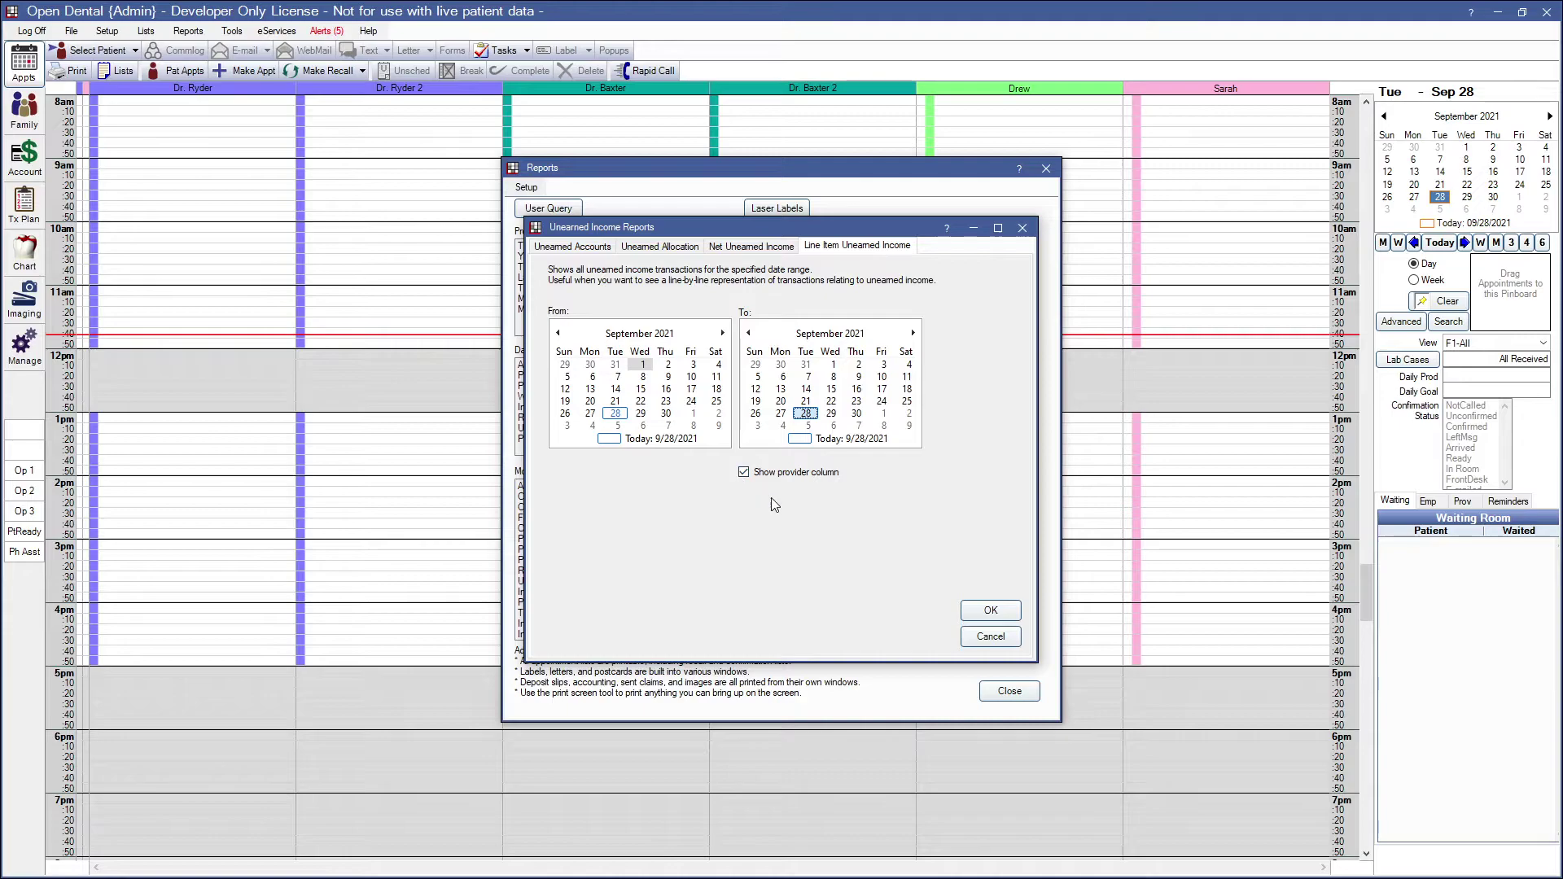
{"action": "left_click", "coordinate": [974, 616]}
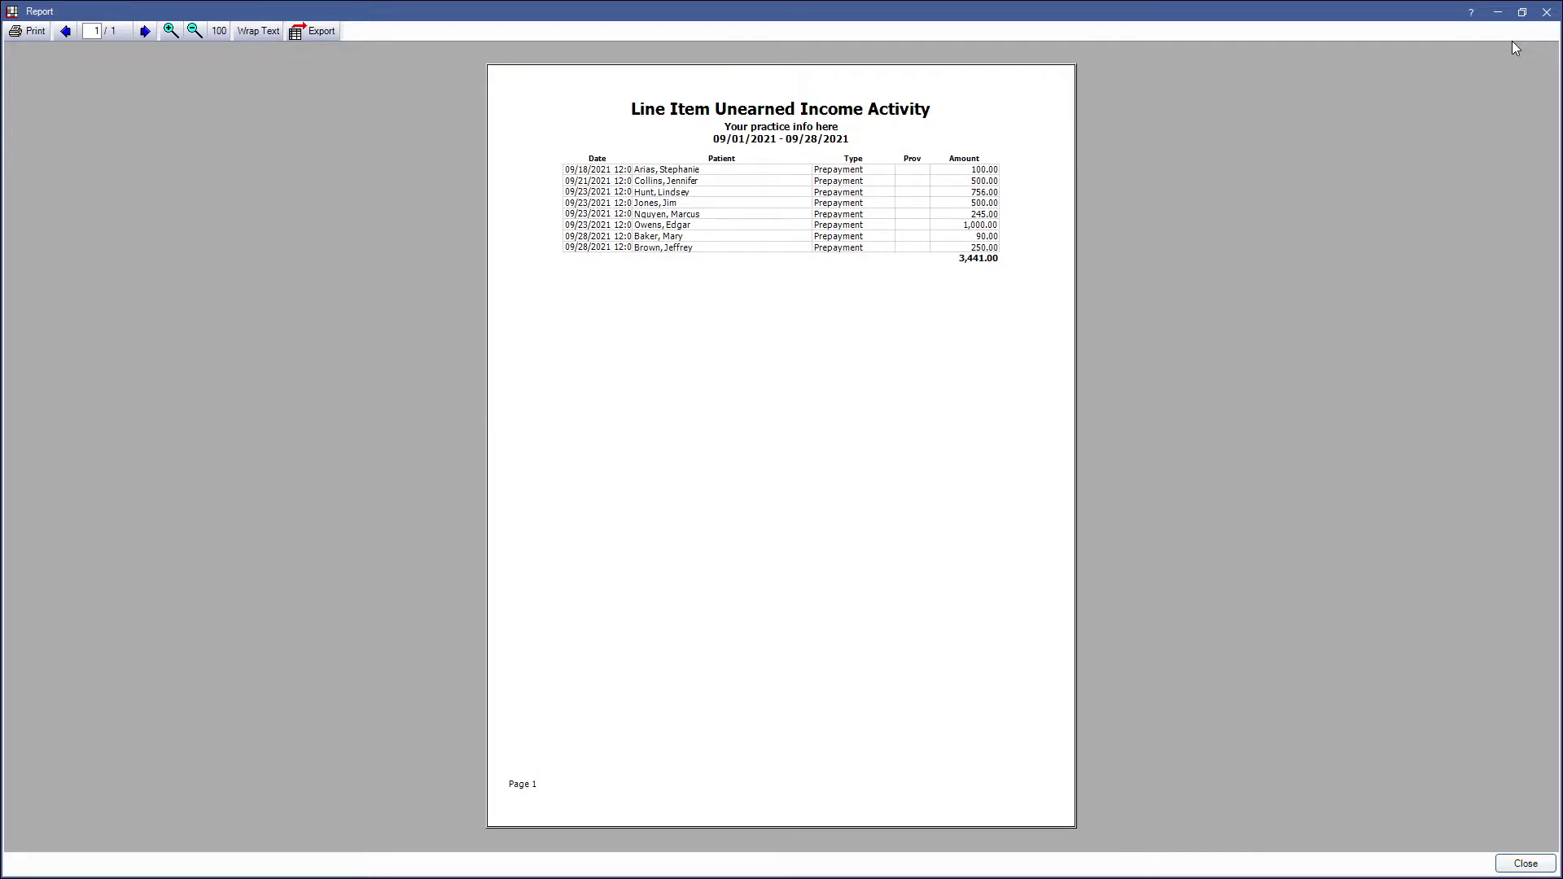
{"action": "left_click", "coordinate": [1547, 13]}
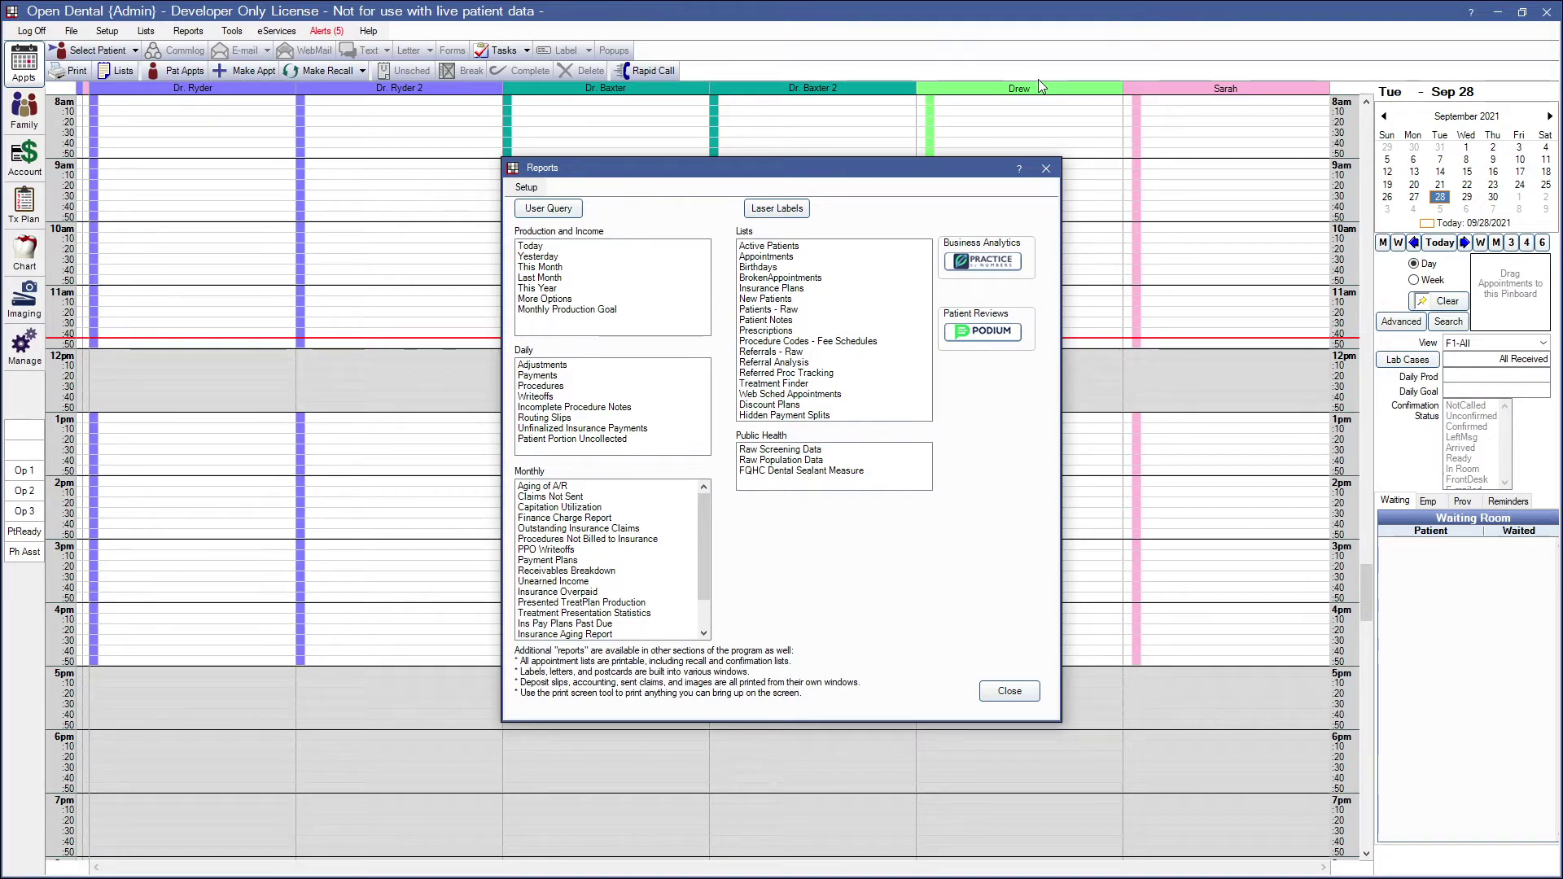
{"action": "left_click", "coordinate": [1009, 692]}
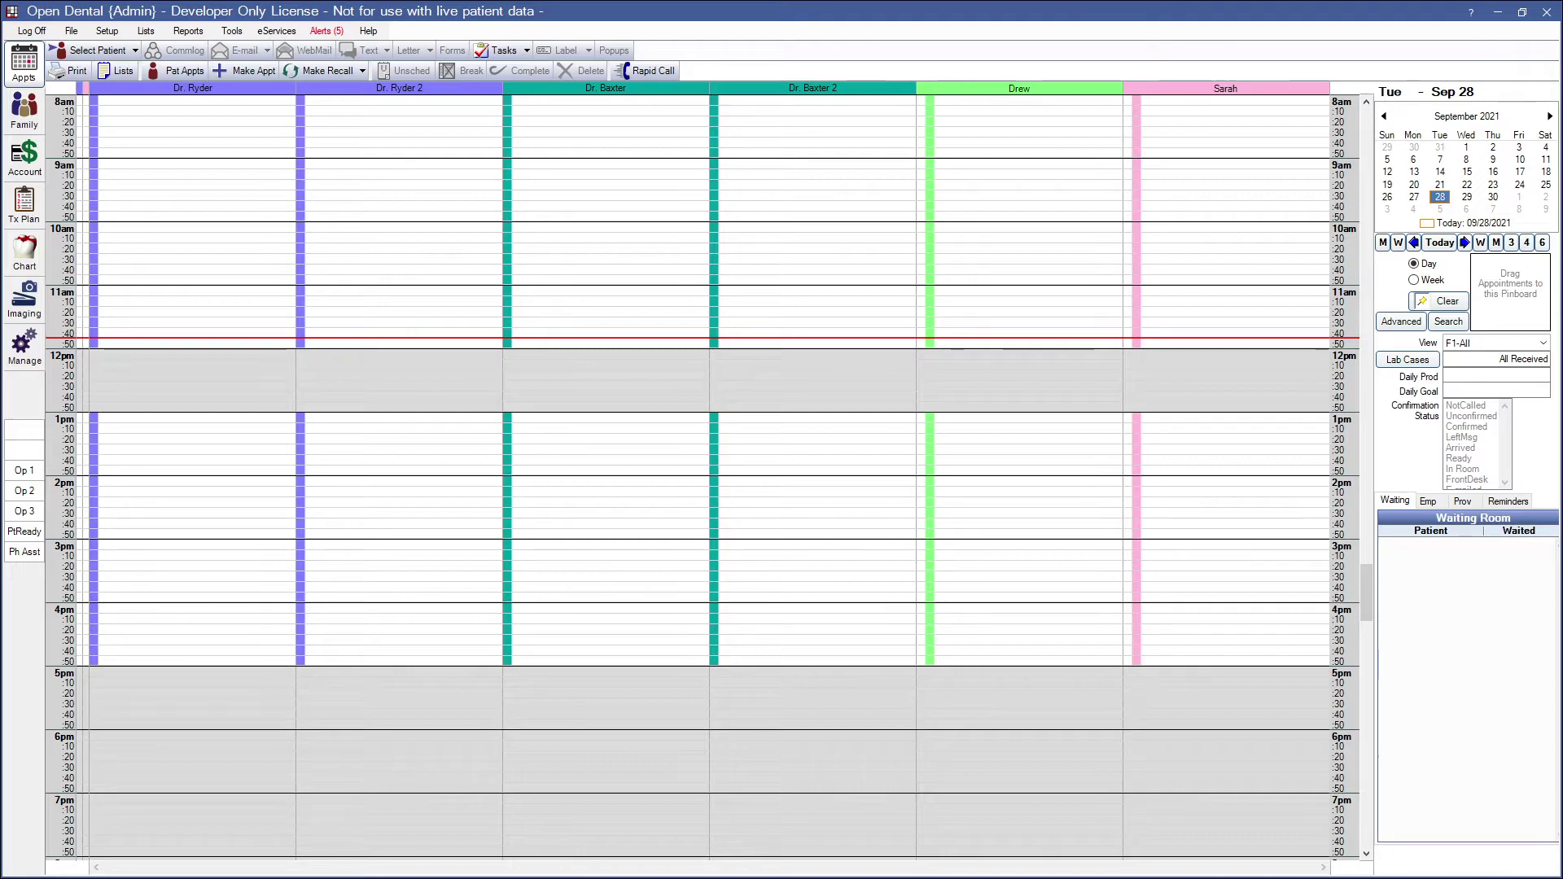
Select the first patient in the patient list and open that patient's account.
{"action": "left_click", "coordinate": [94, 49]}
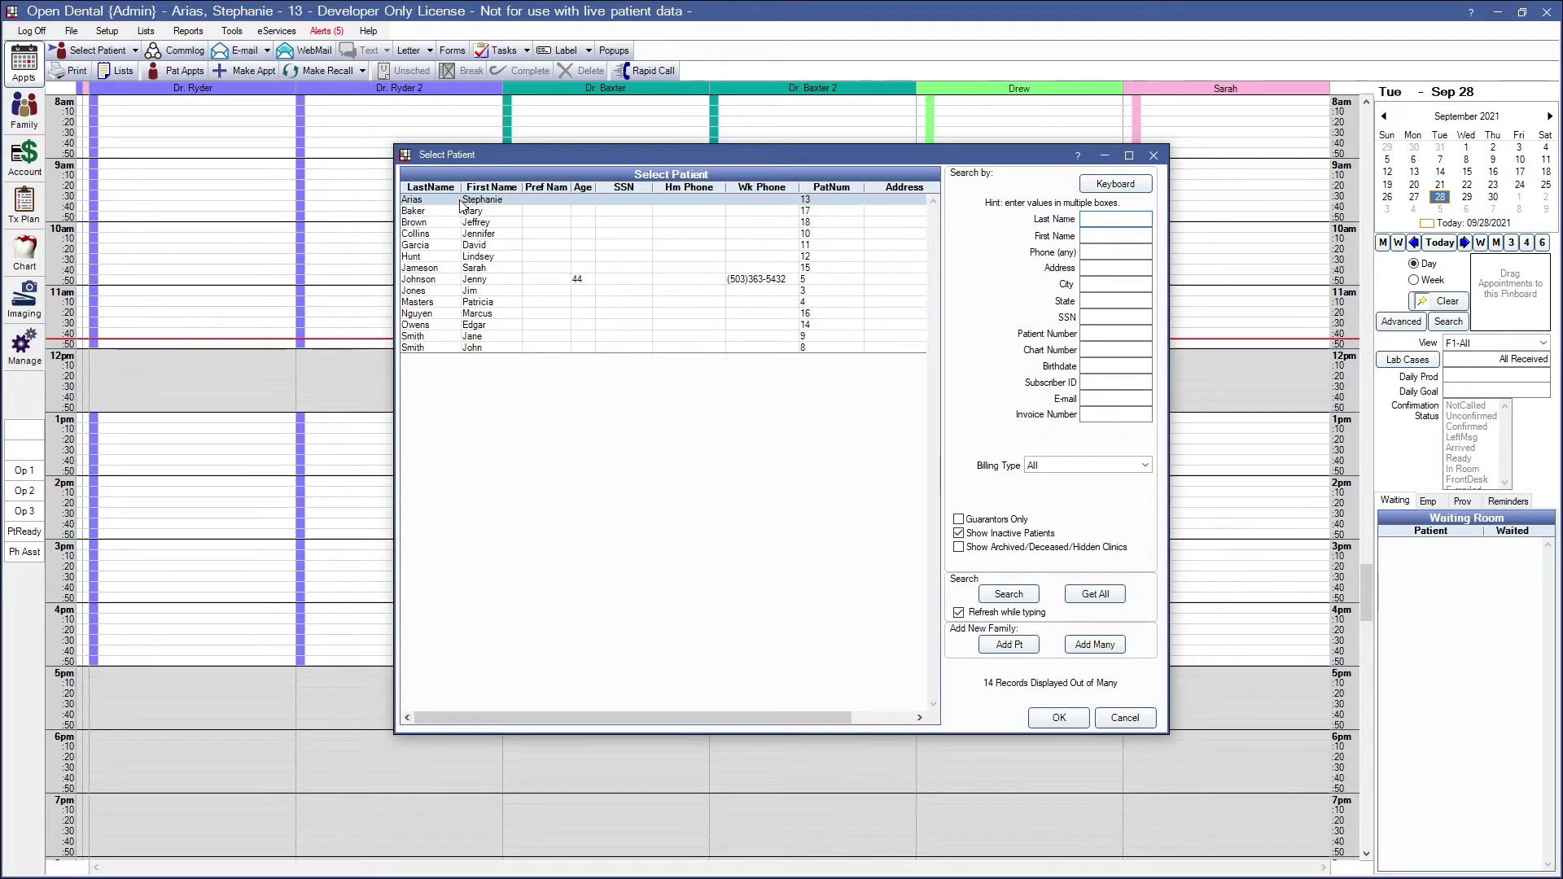
{"action": "key", "text": "Escape"}
{"action": "left_click", "coordinate": [26, 154]}
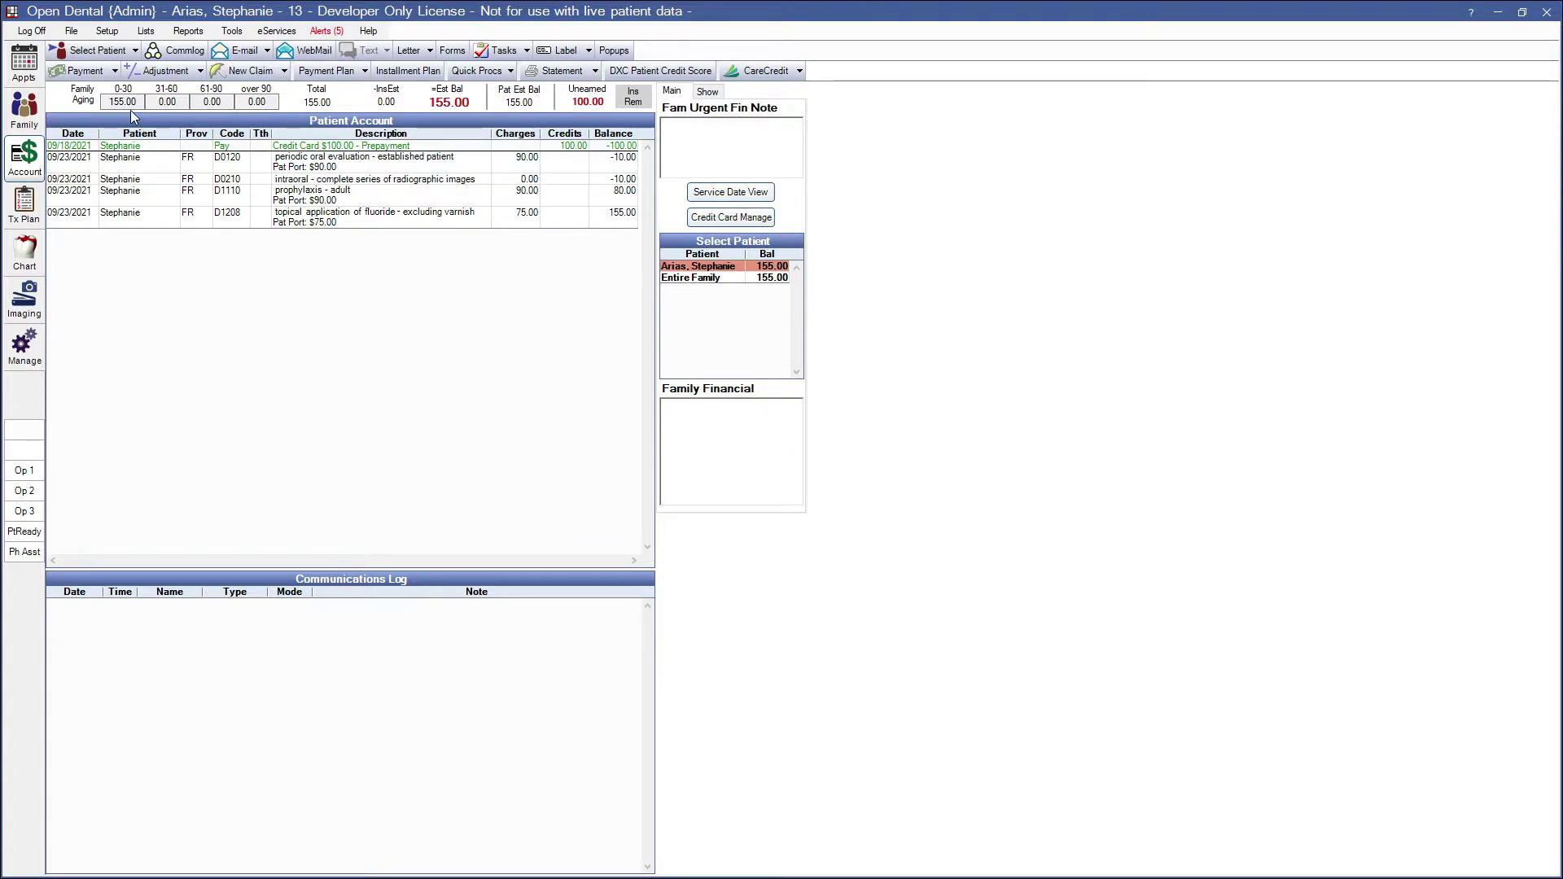
Allocate the patient's unearned income to the 09/23/2021 procedures D0120 and D1110.
{"action": "left_click", "coordinate": [115, 72]}
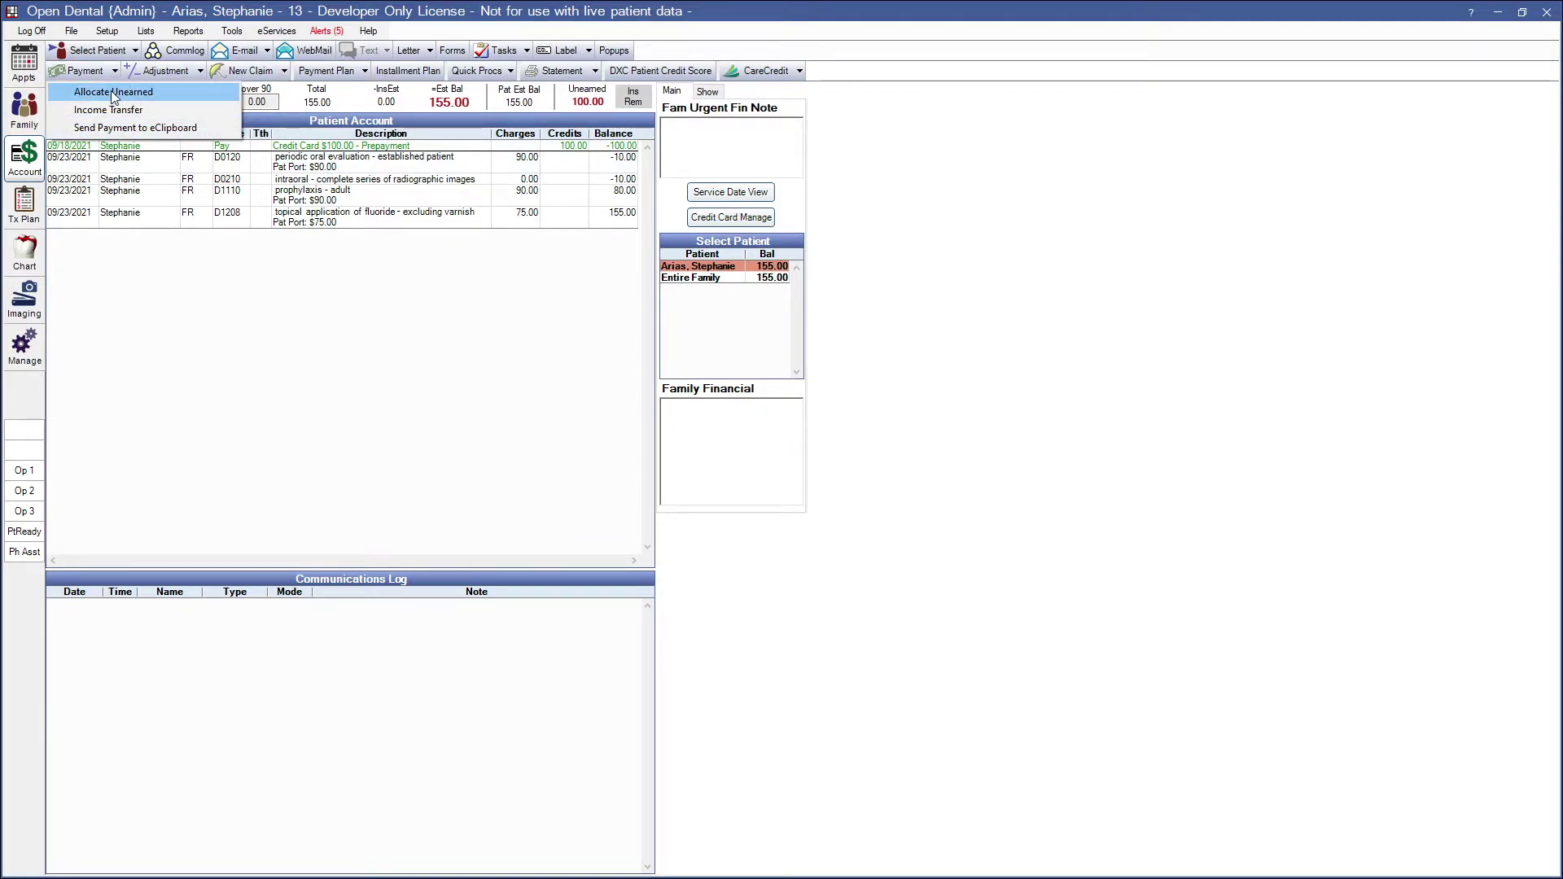
{"action": "left_click", "coordinate": [111, 91]}
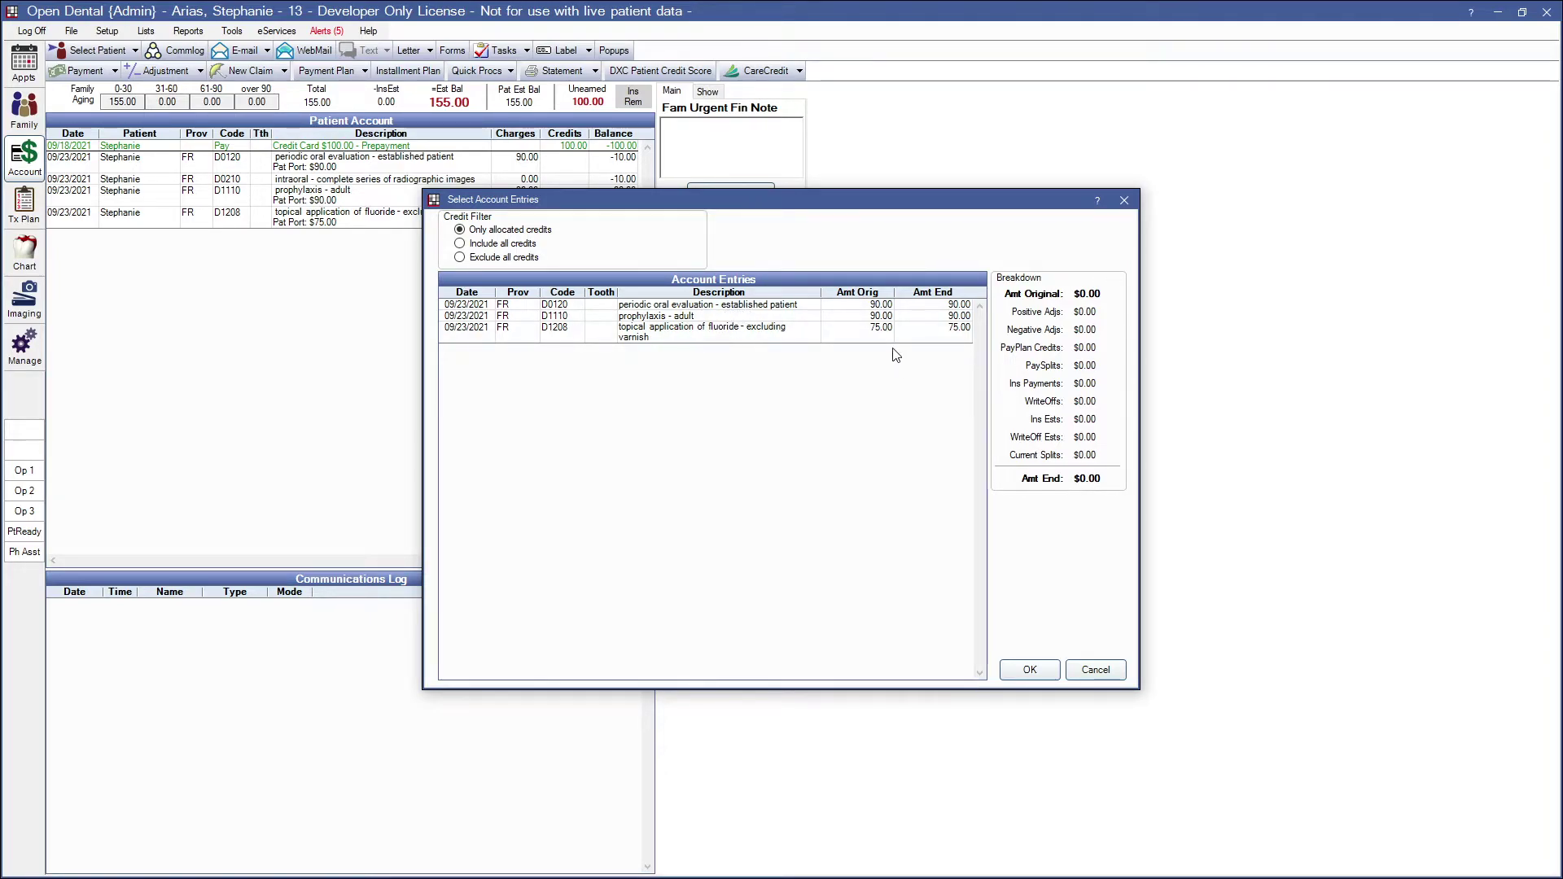
{"action": "left_click", "coordinate": [716, 306]}
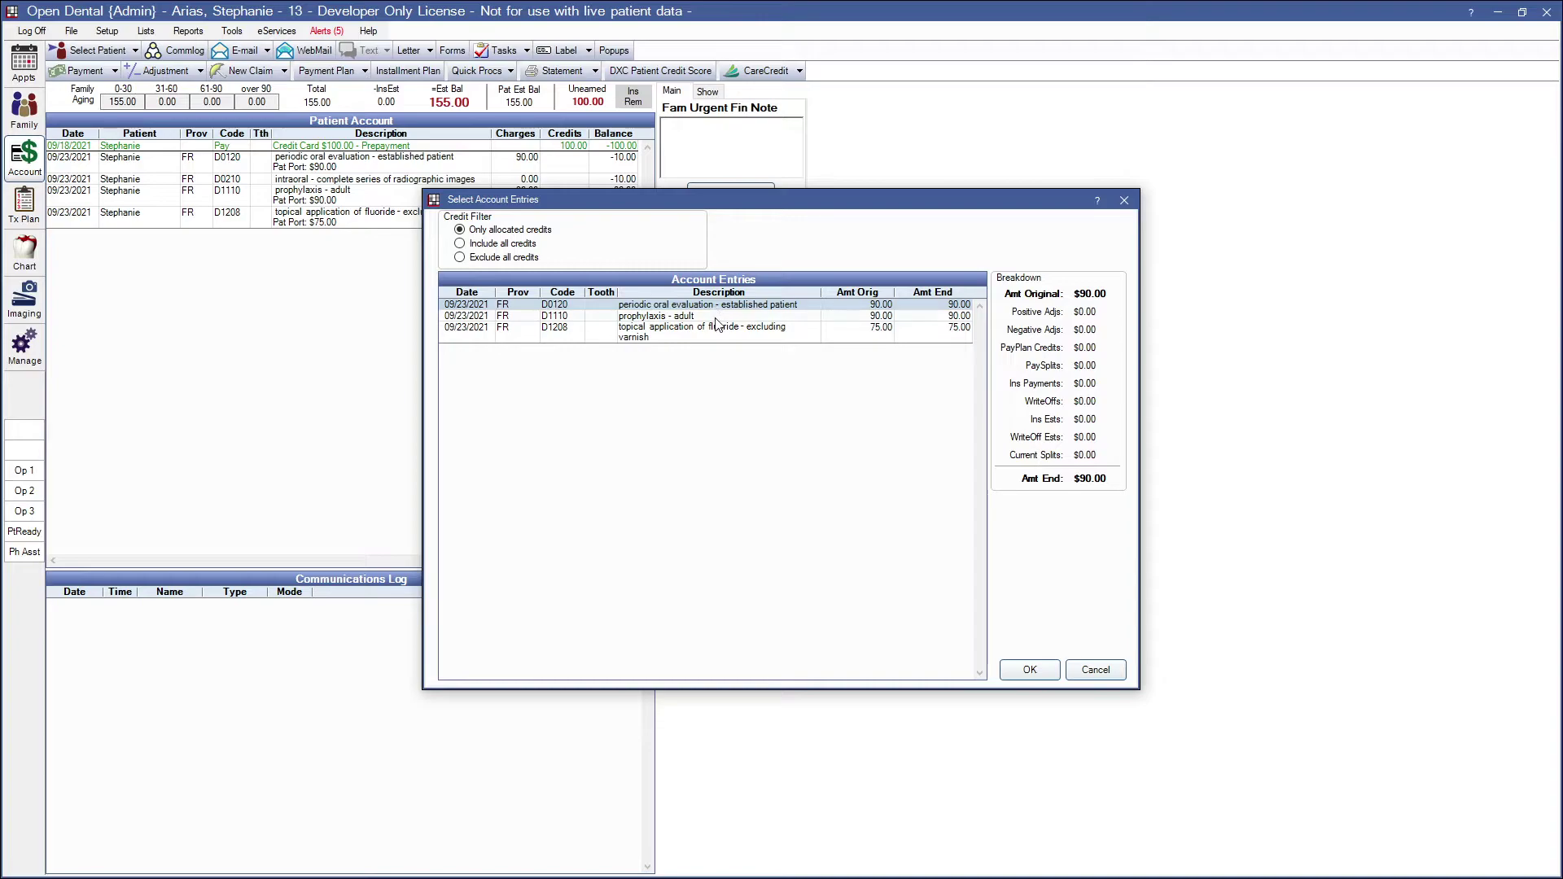
{"action": "left_click", "coordinate": [716, 317], "text": "ctrl"}
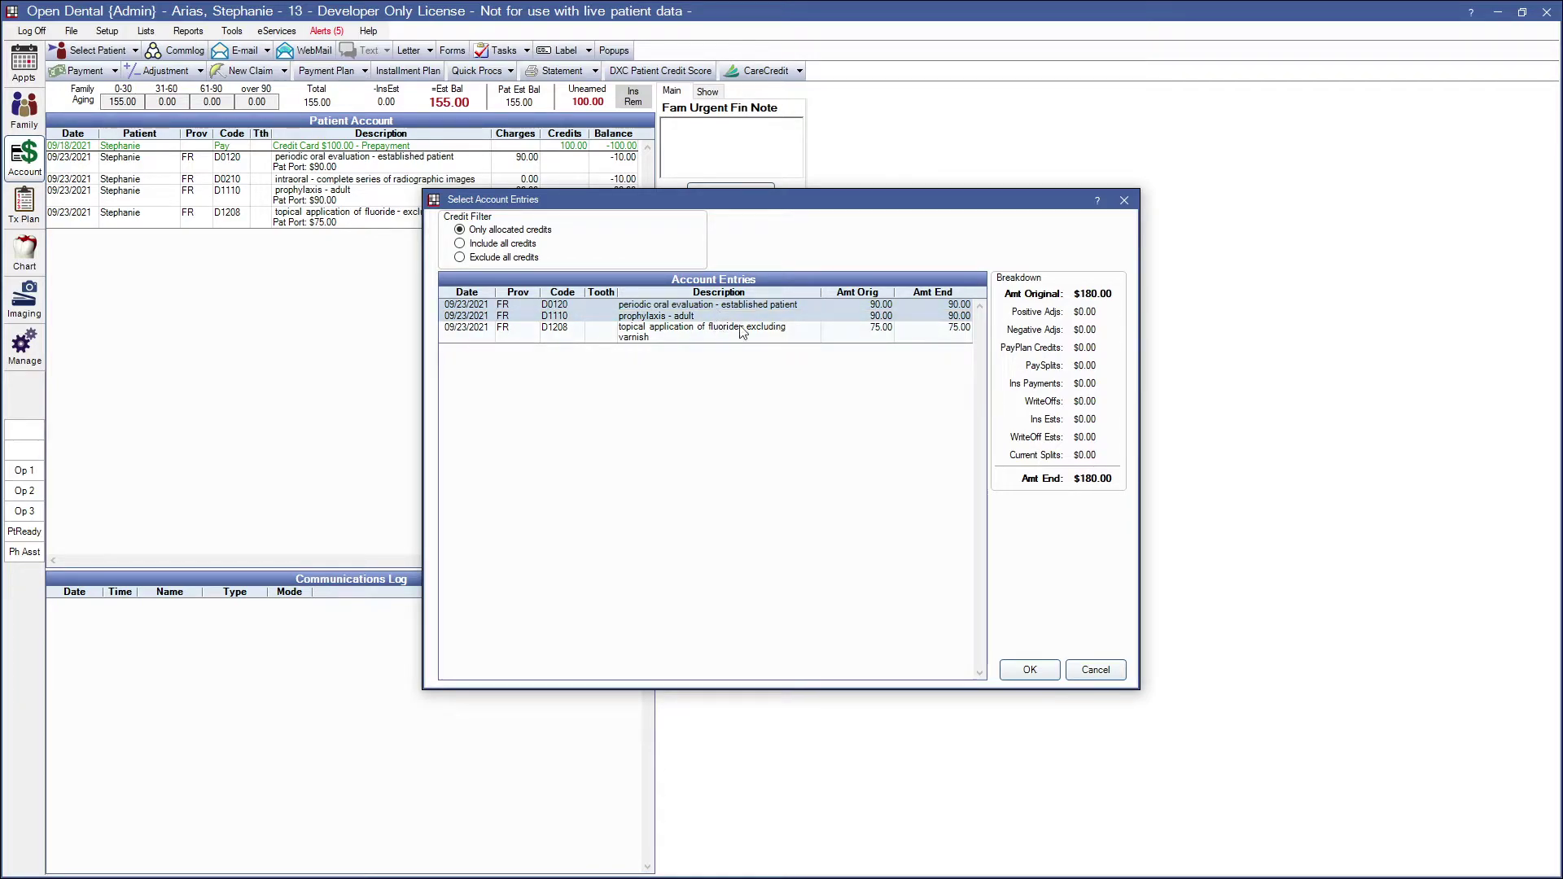
{"action": "left_click", "coordinate": [1030, 670]}
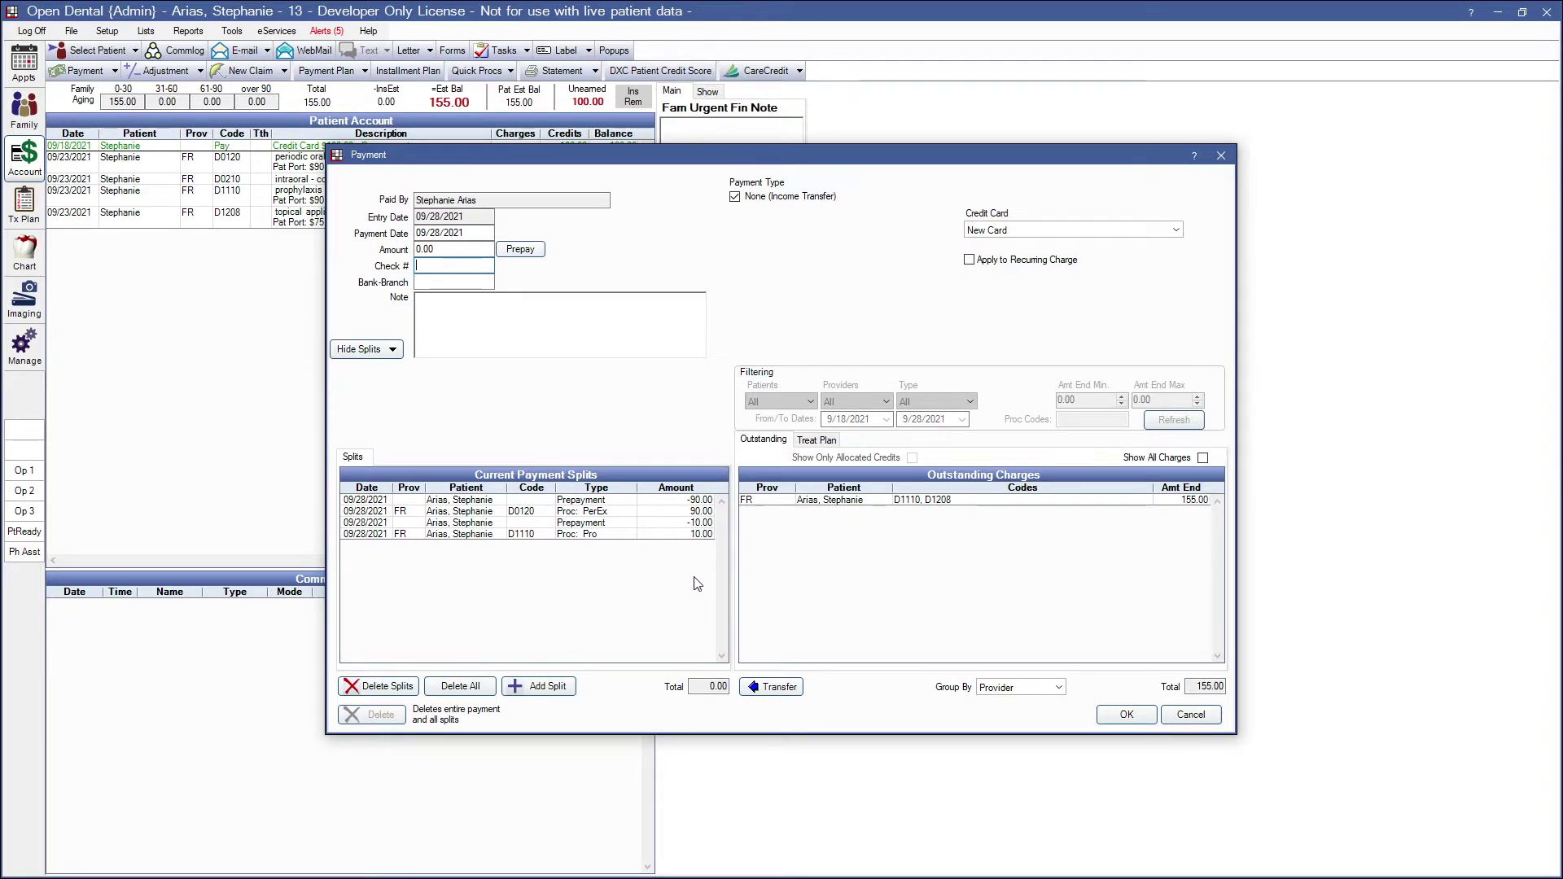
Review each prepayment and procedure split of the income transfer dated 09/28/2021, and save the payment.
{"action": "left_click", "coordinate": [705, 501]}
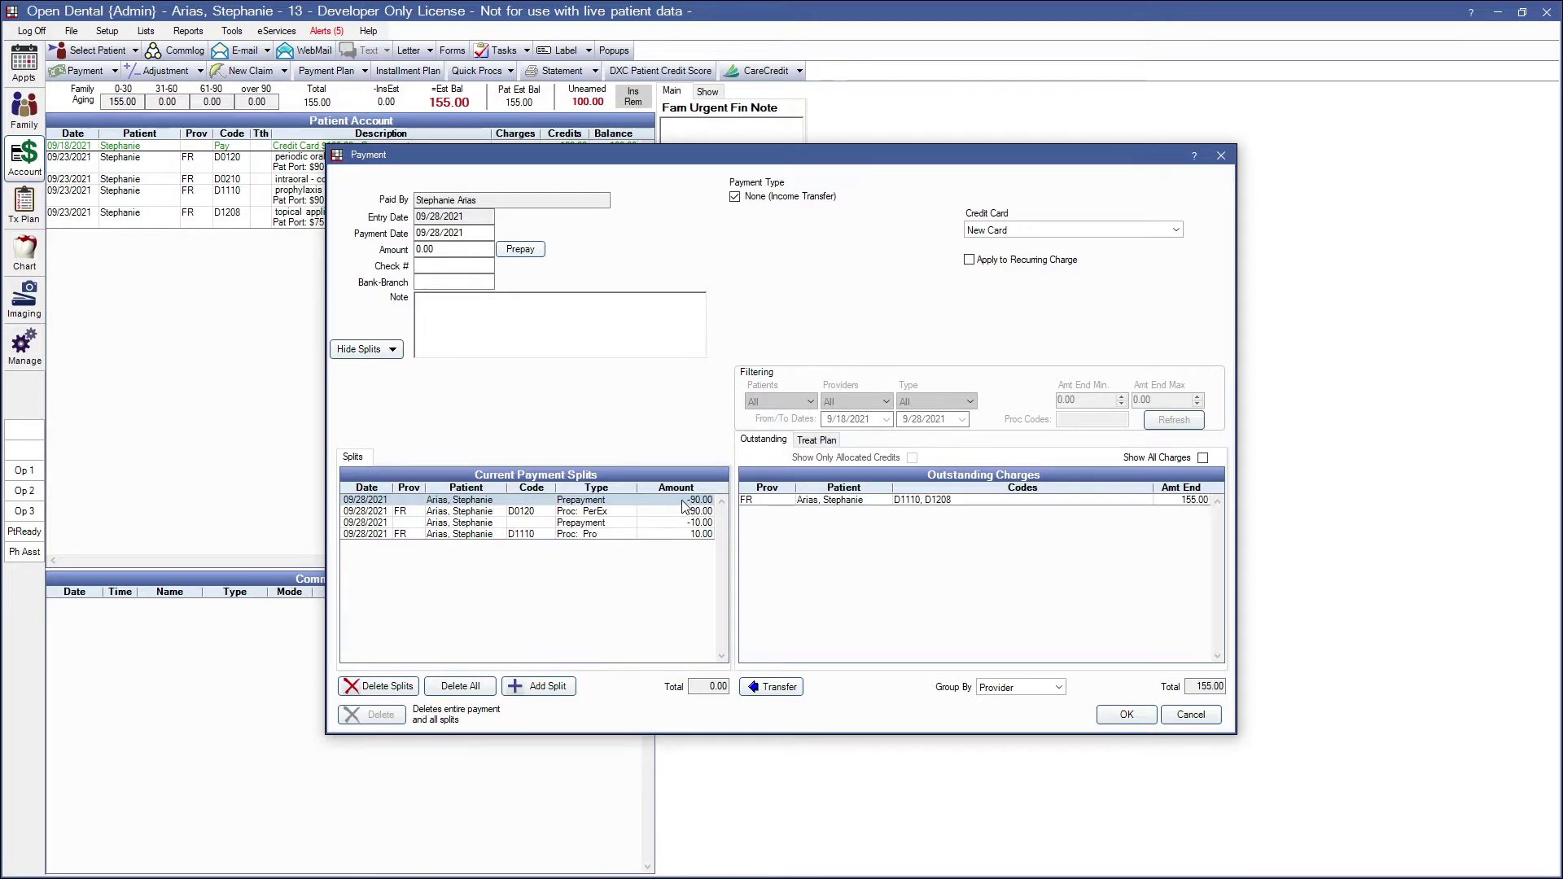
{"action": "left_click", "coordinate": [643, 513]}
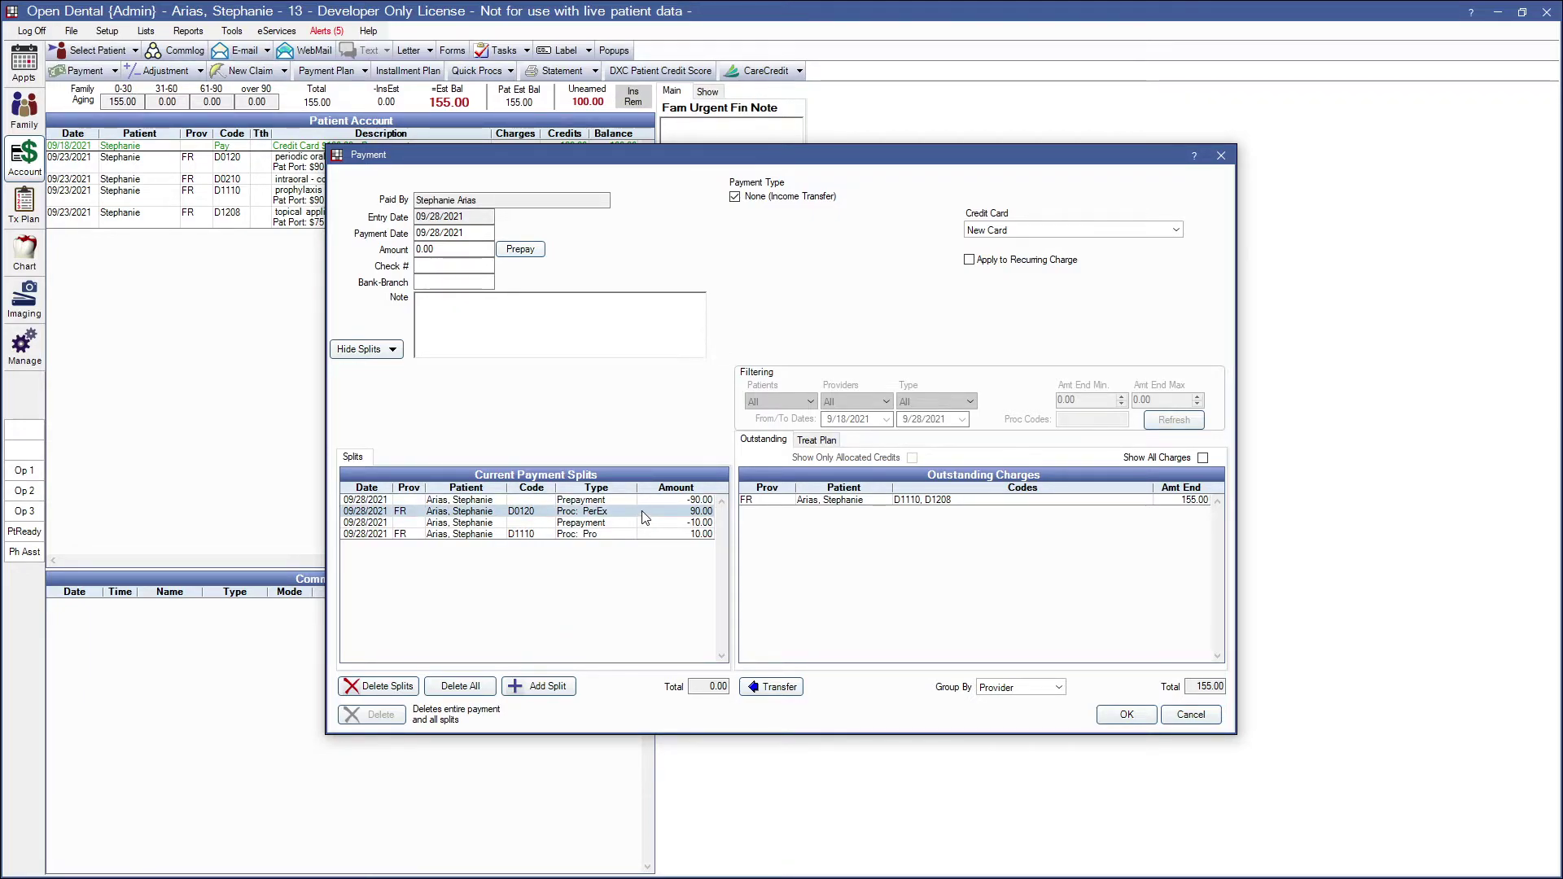
{"action": "left_click", "coordinate": [694, 525]}
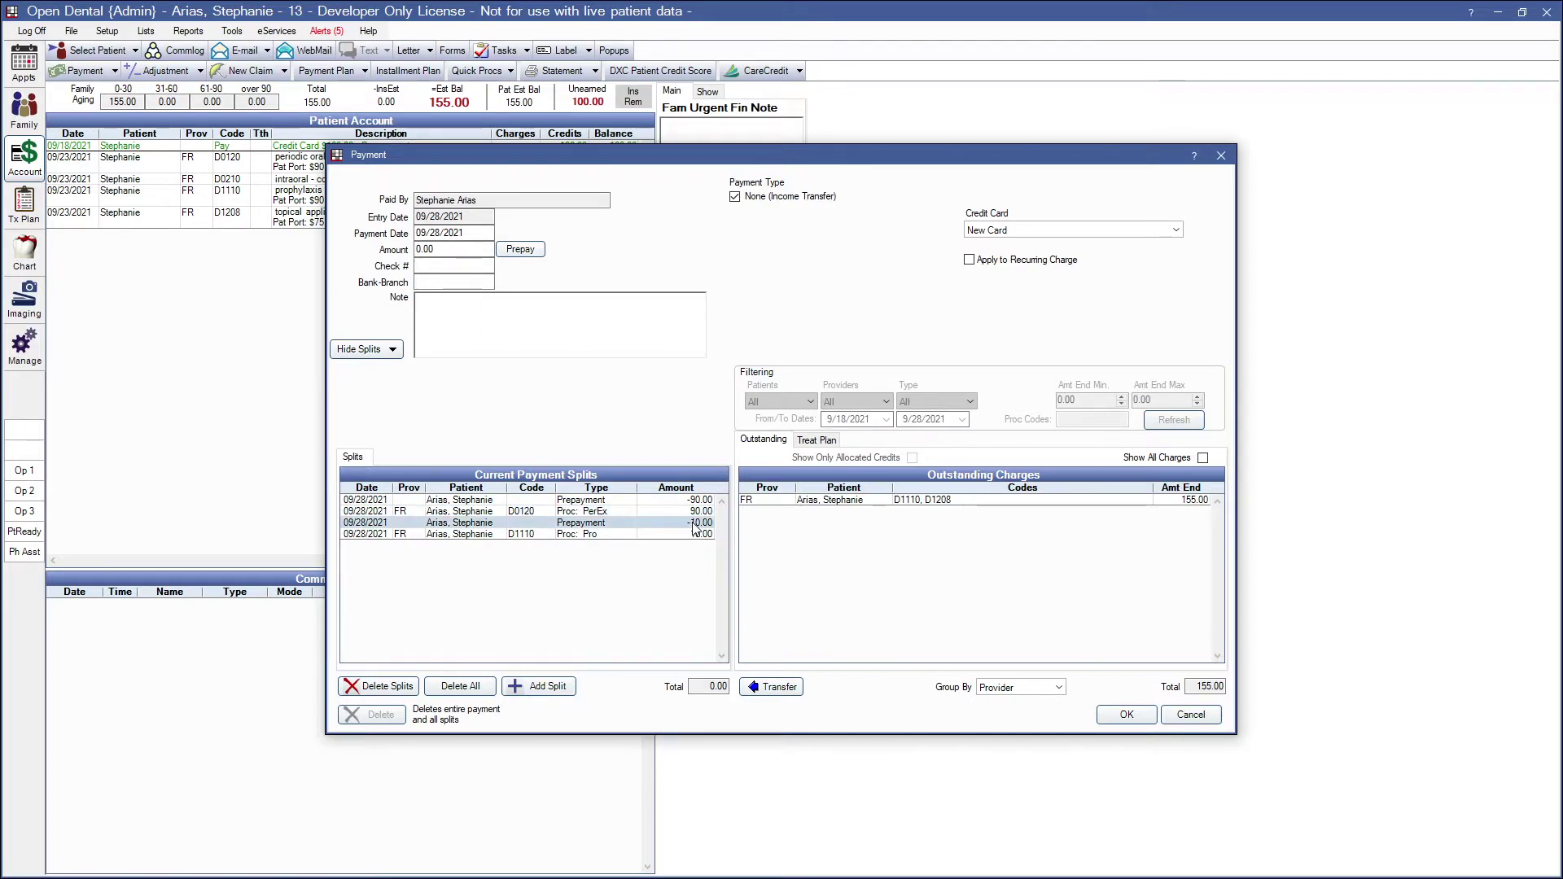
{"action": "left_click", "coordinate": [667, 536]}
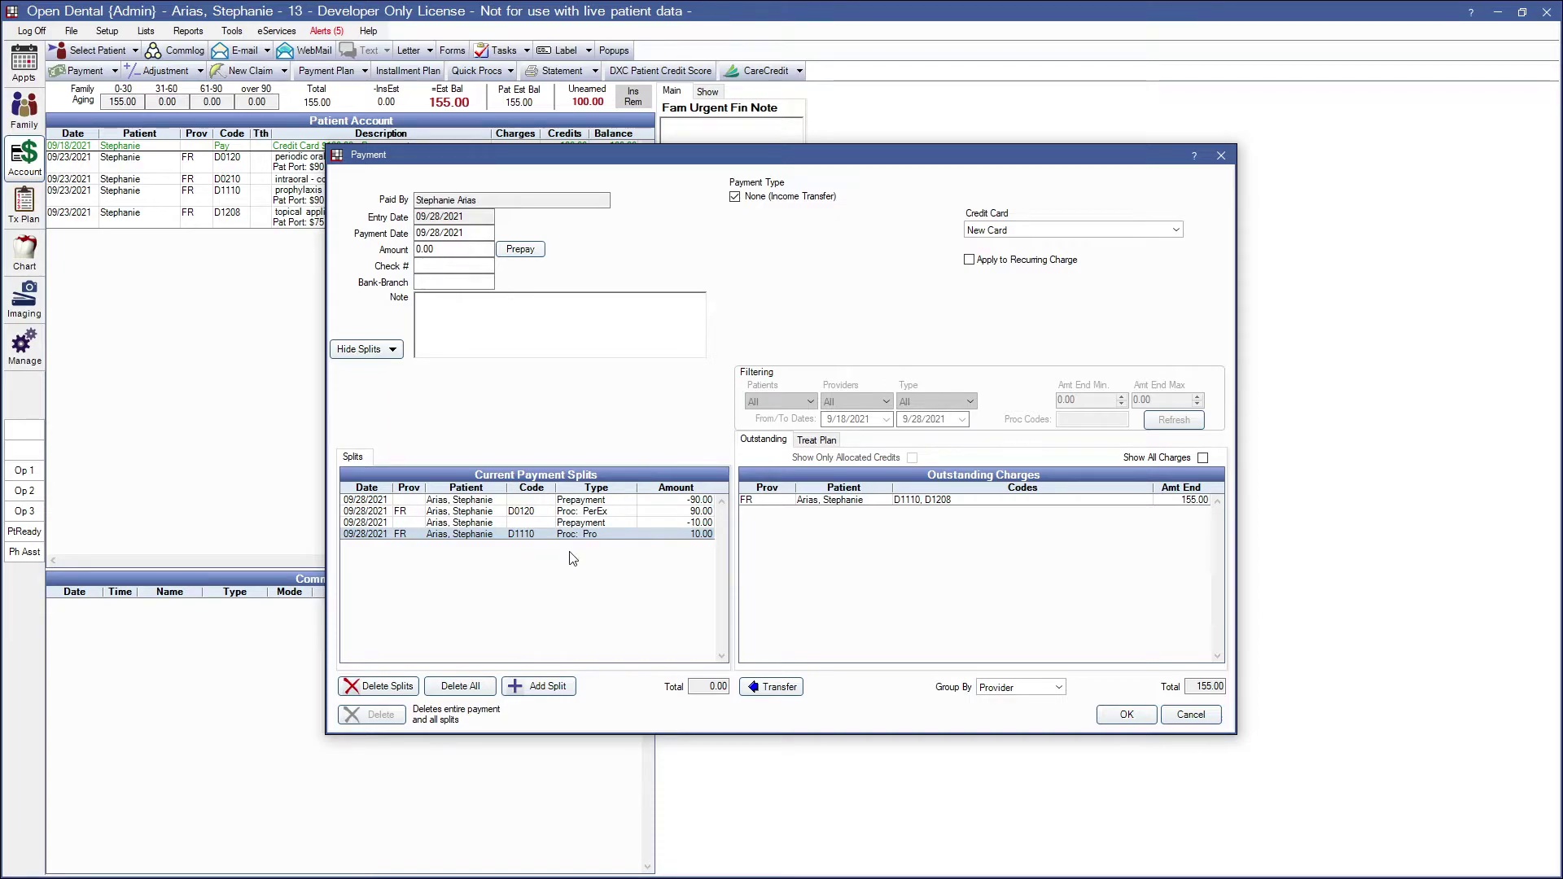
{"action": "left_click", "coordinate": [1110, 720]}
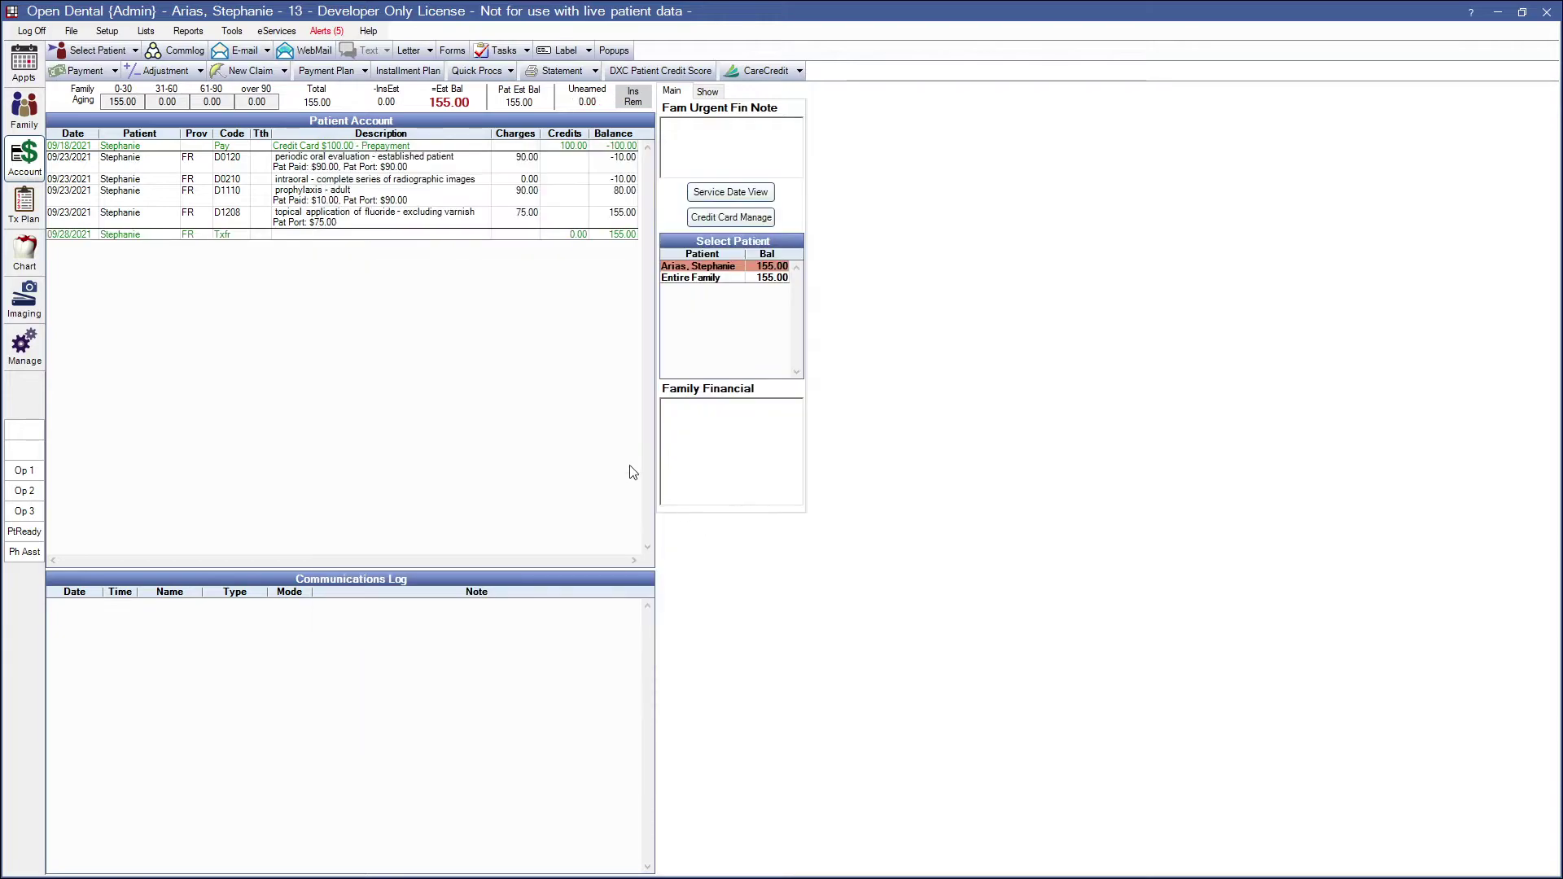
Examine which procedures are linked to the 09/28/2021 transfer and the amount paid on the D1110 prophylaxis.
{"action": "left_click", "coordinate": [182, 236]}
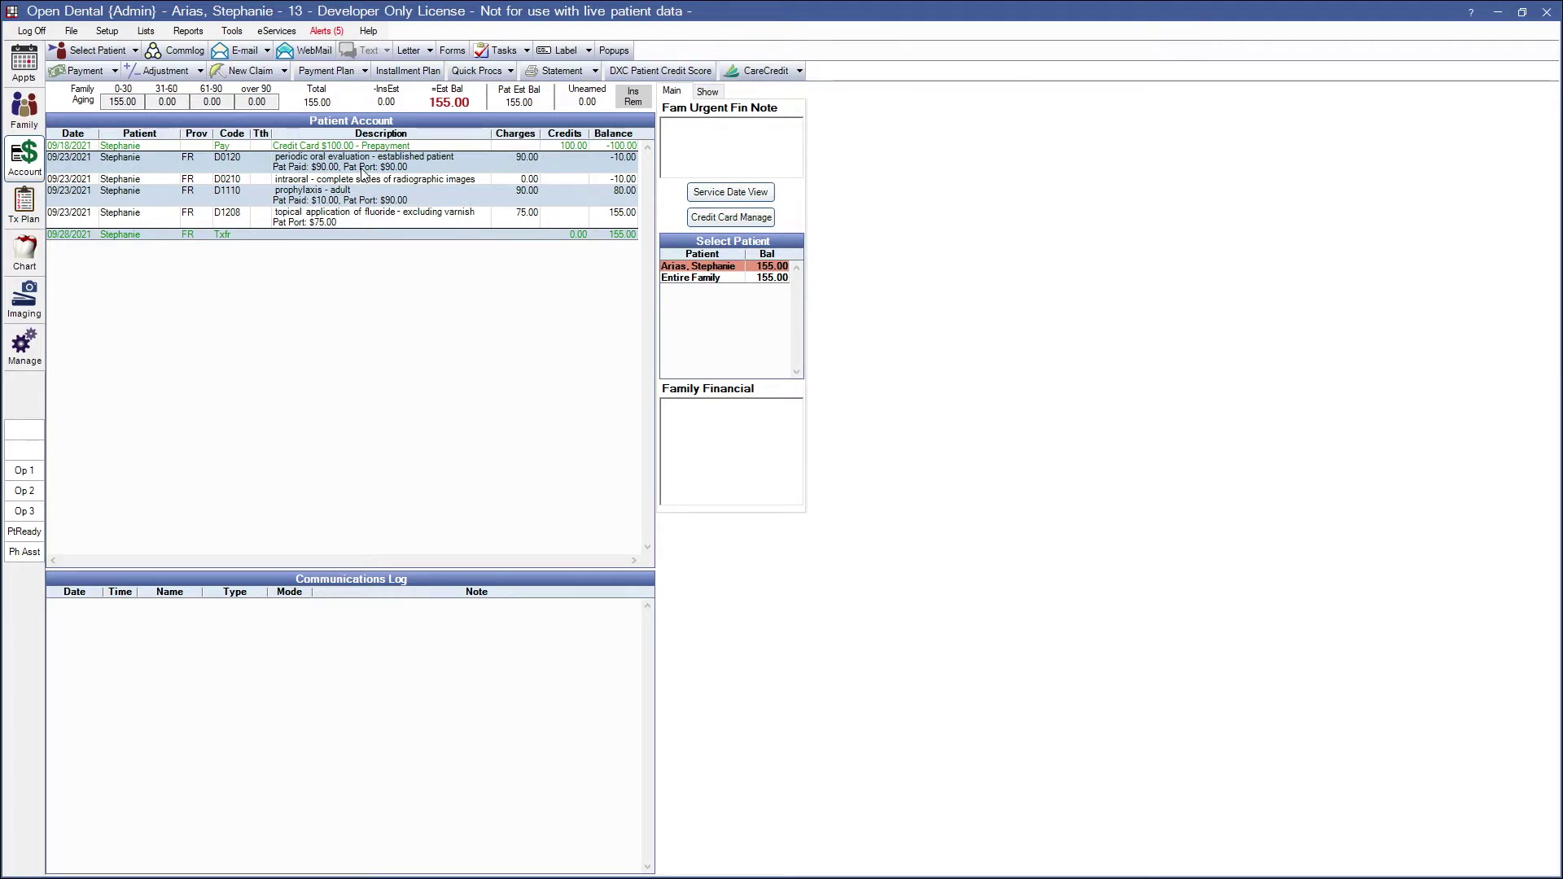
{"action": "left_click", "coordinate": [365, 194]}
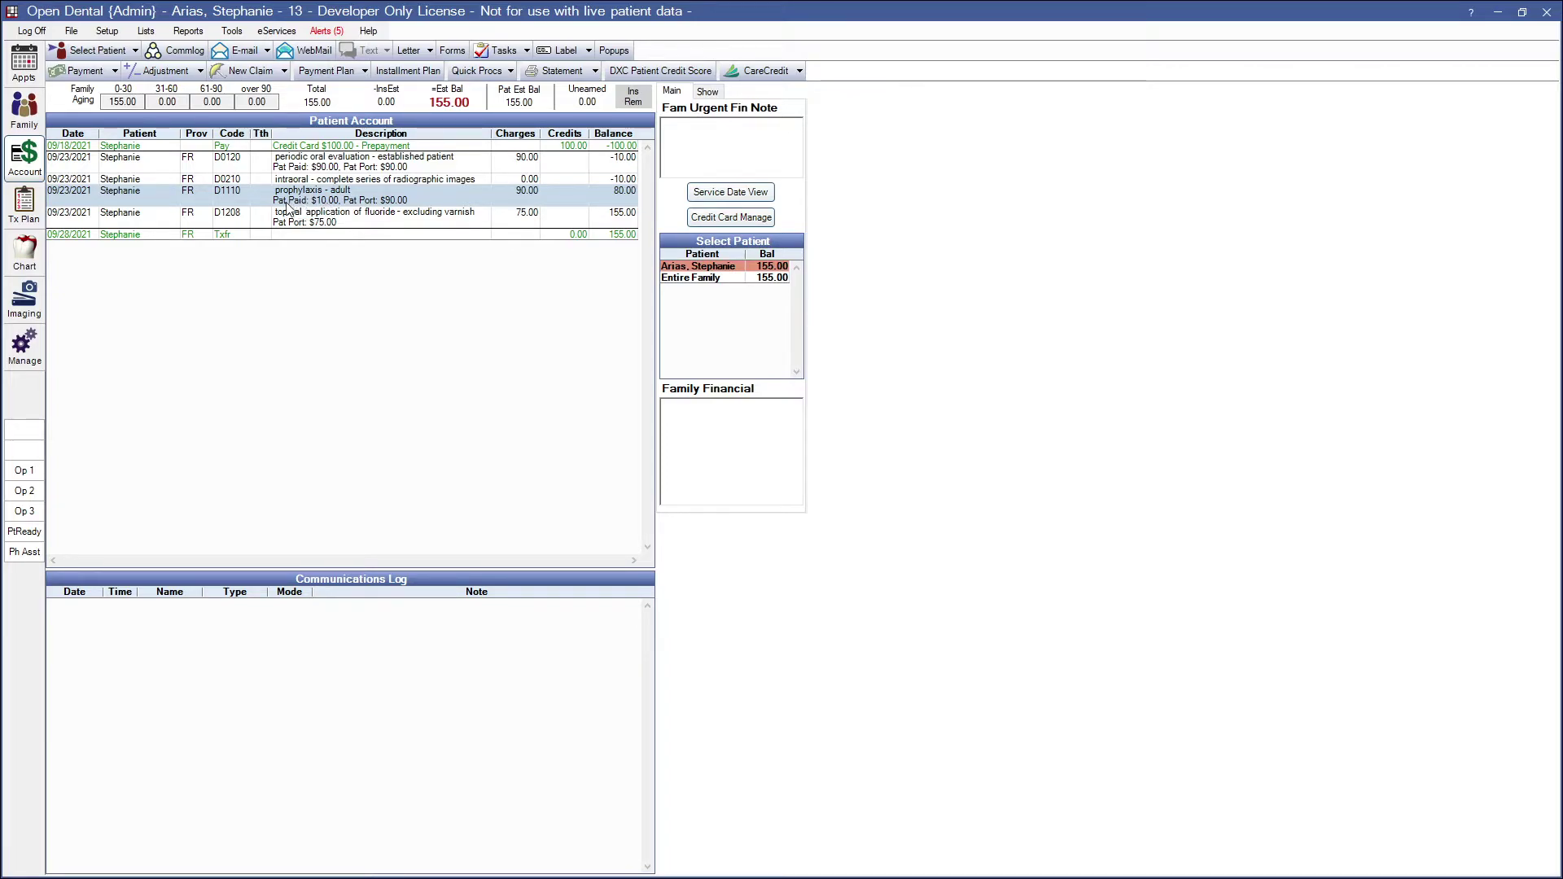
Open the account of the fifth patient in the patient list.
{"action": "left_click", "coordinate": [358, 223]}
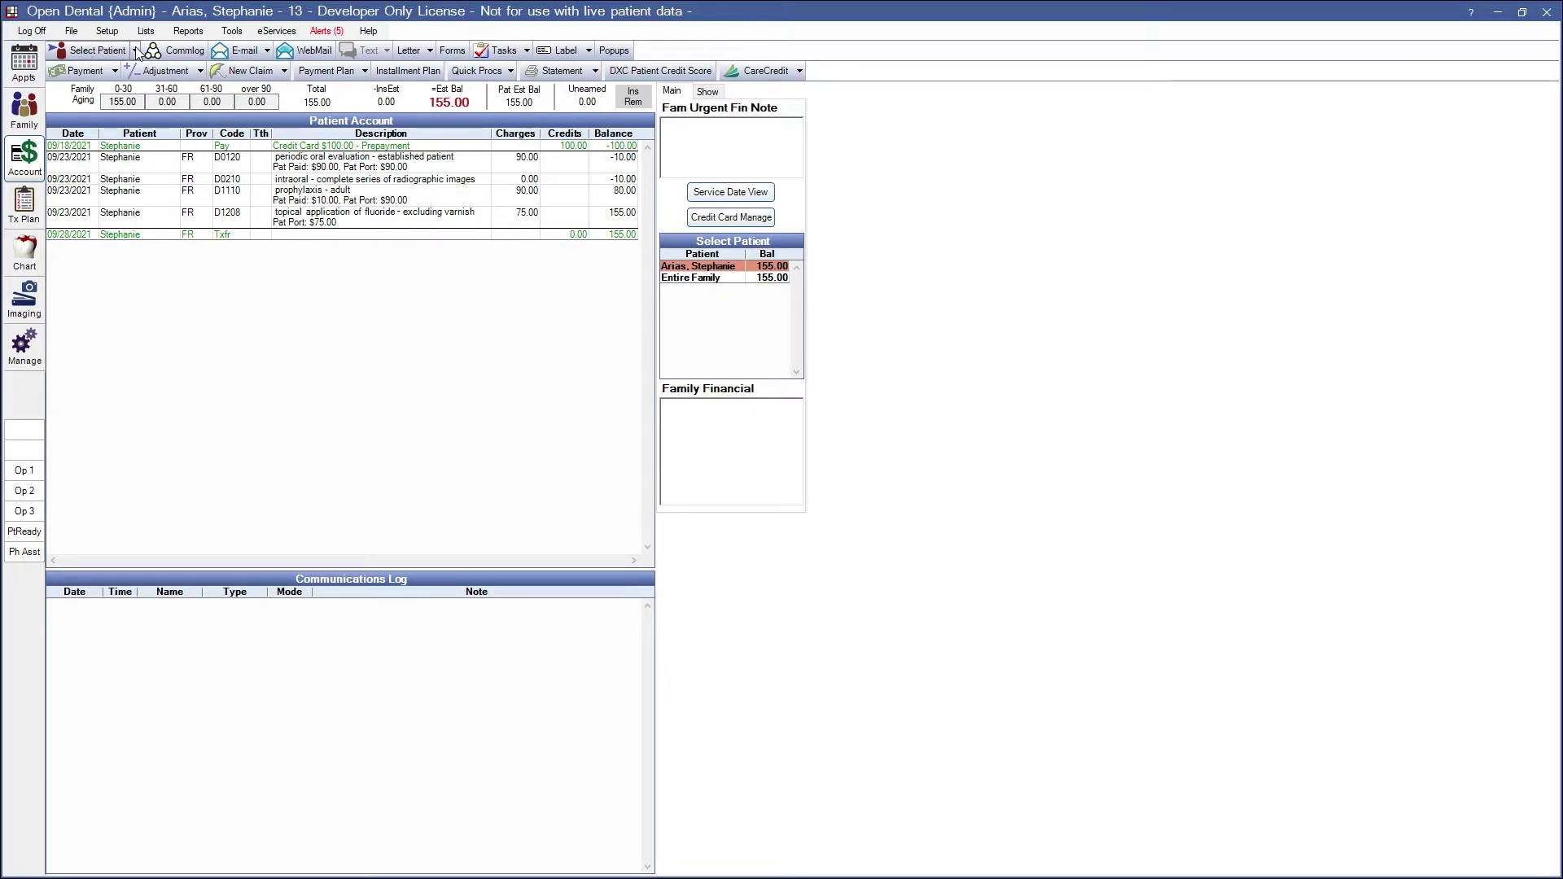
{"action": "left_click", "coordinate": [106, 51]}
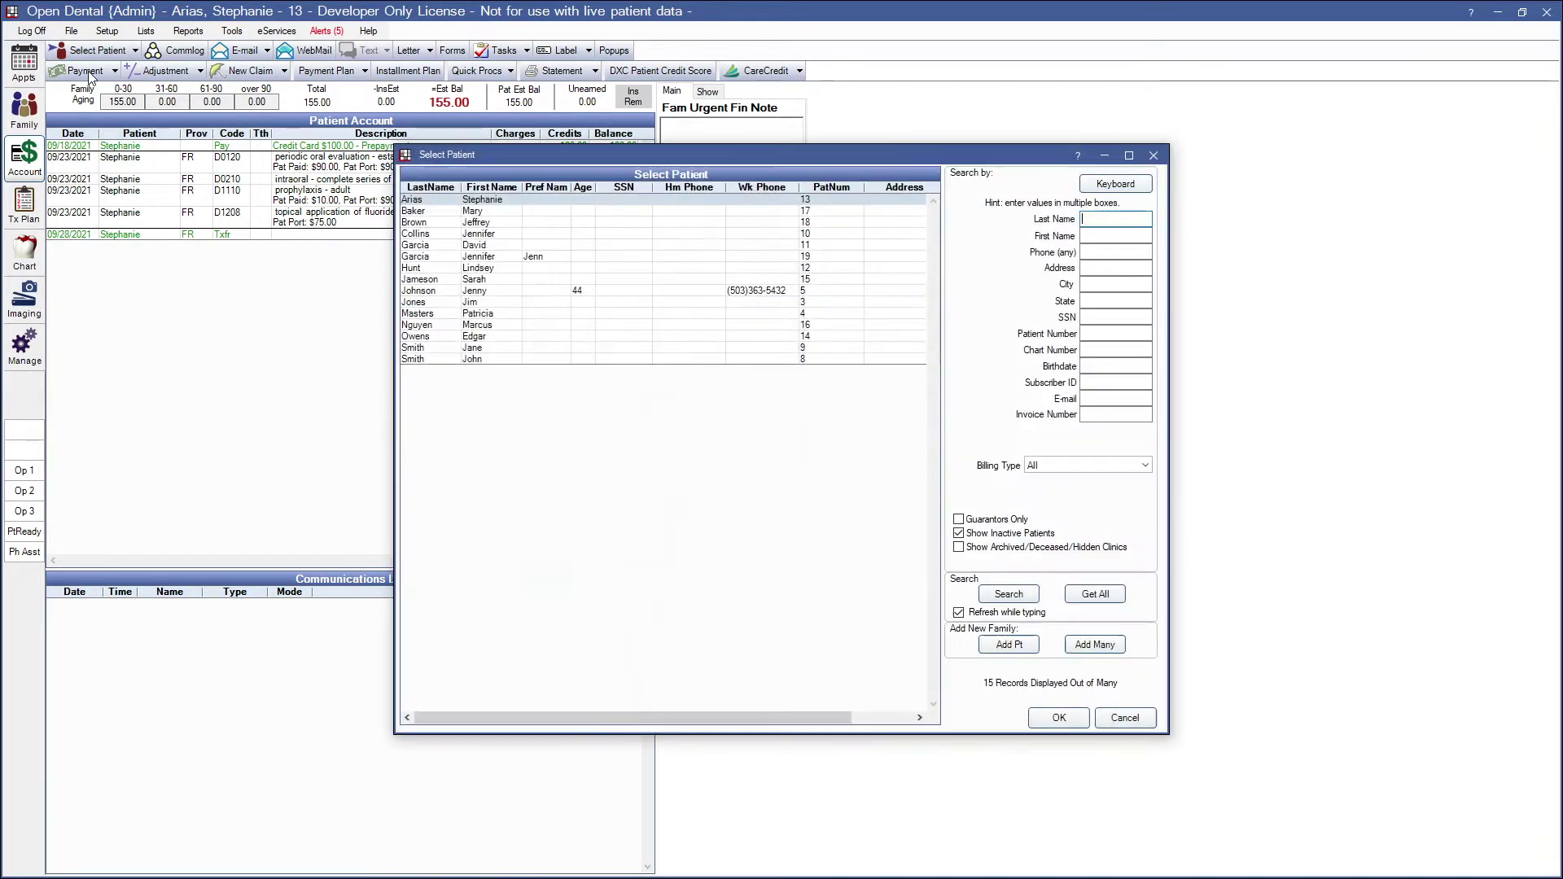
{"action": "left_click", "coordinate": [482, 249]}
{"action": "double_click", "coordinate": [482, 248]}
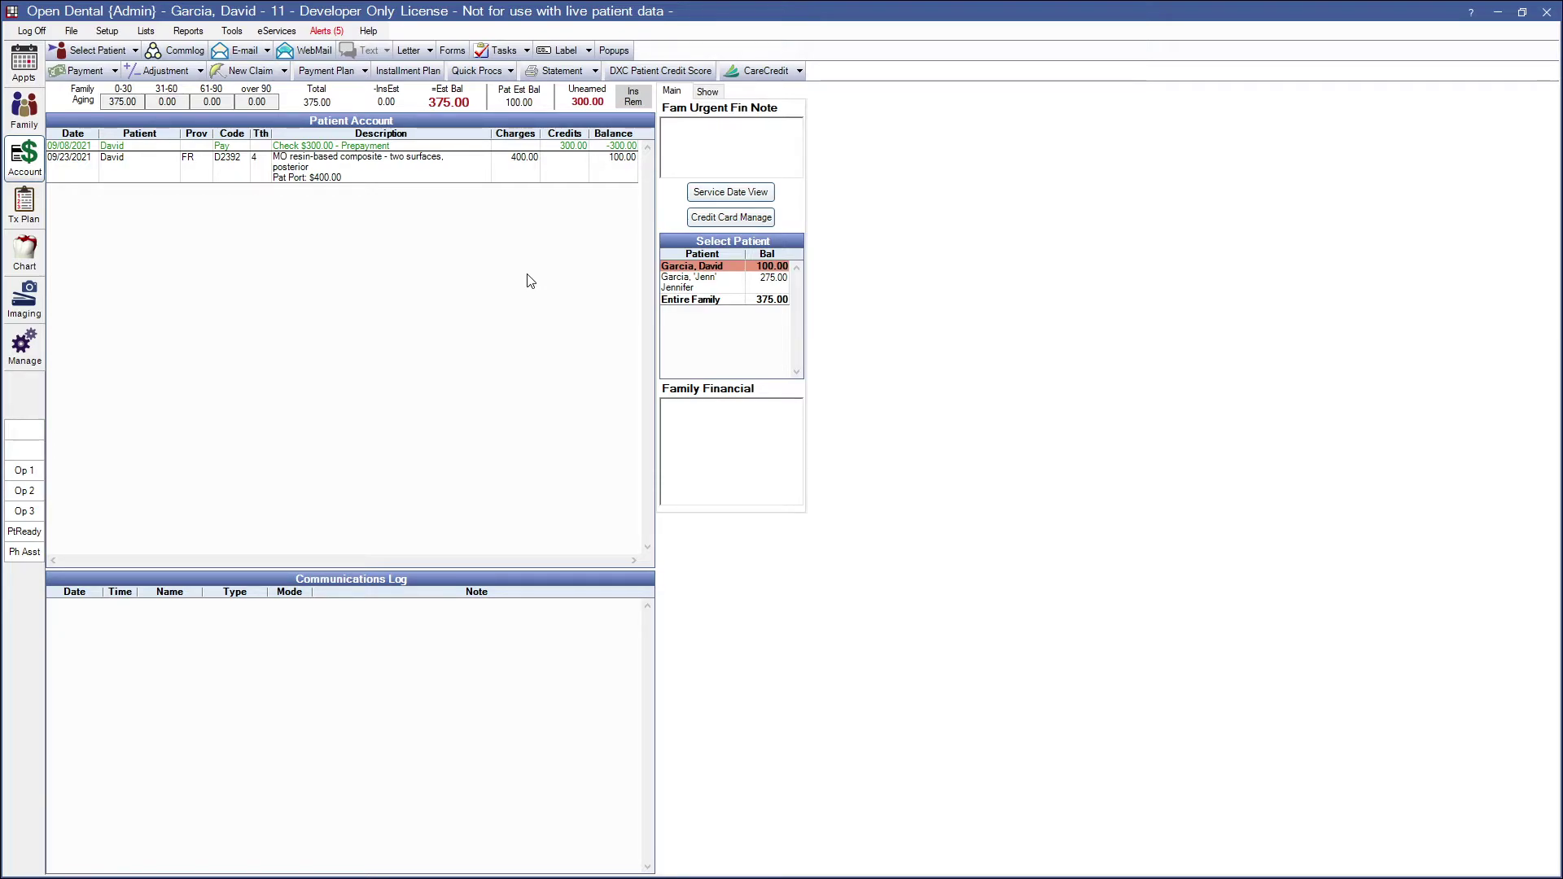
Create a new payment with an amount of 0 and mark it as None (Income Transfer).
{"action": "left_click", "coordinate": [111, 71]}
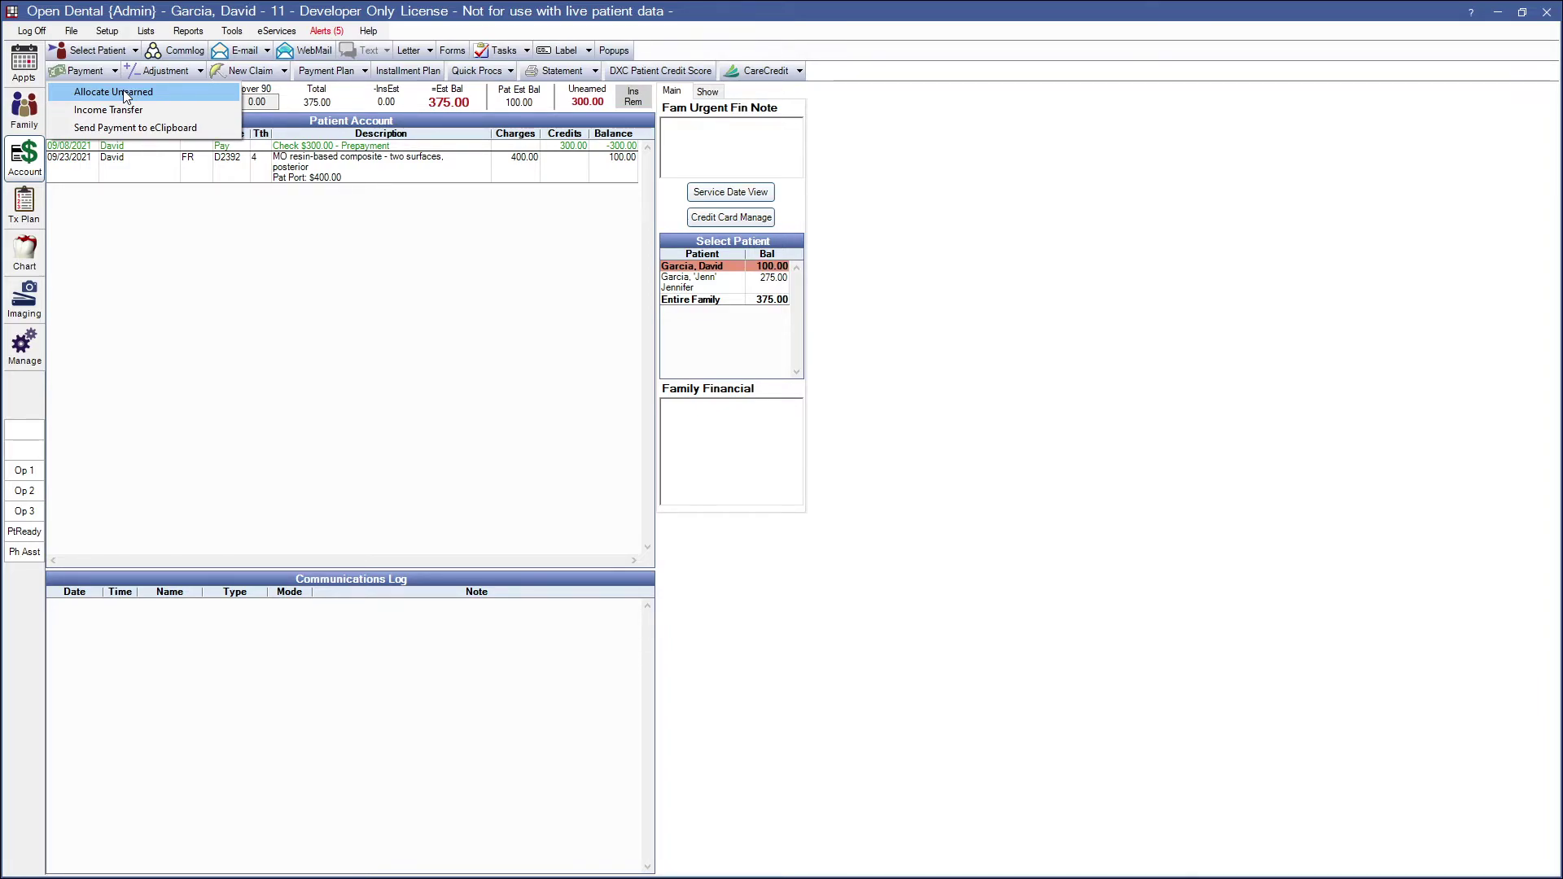
{"action": "left_click", "coordinate": [204, 215]}
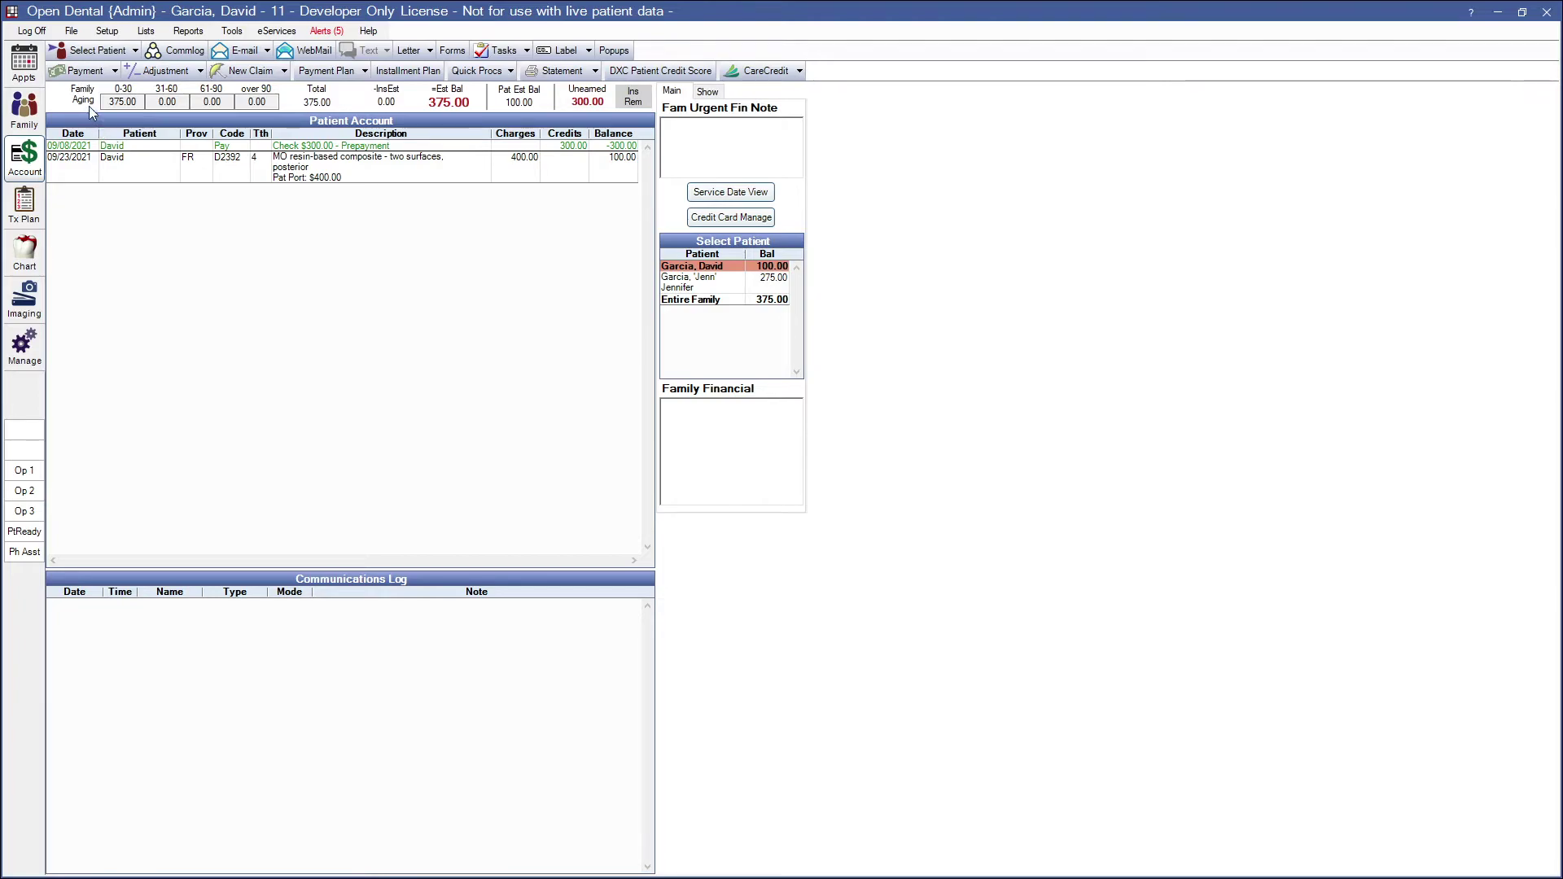
{"action": "left_click", "coordinate": [84, 72]}
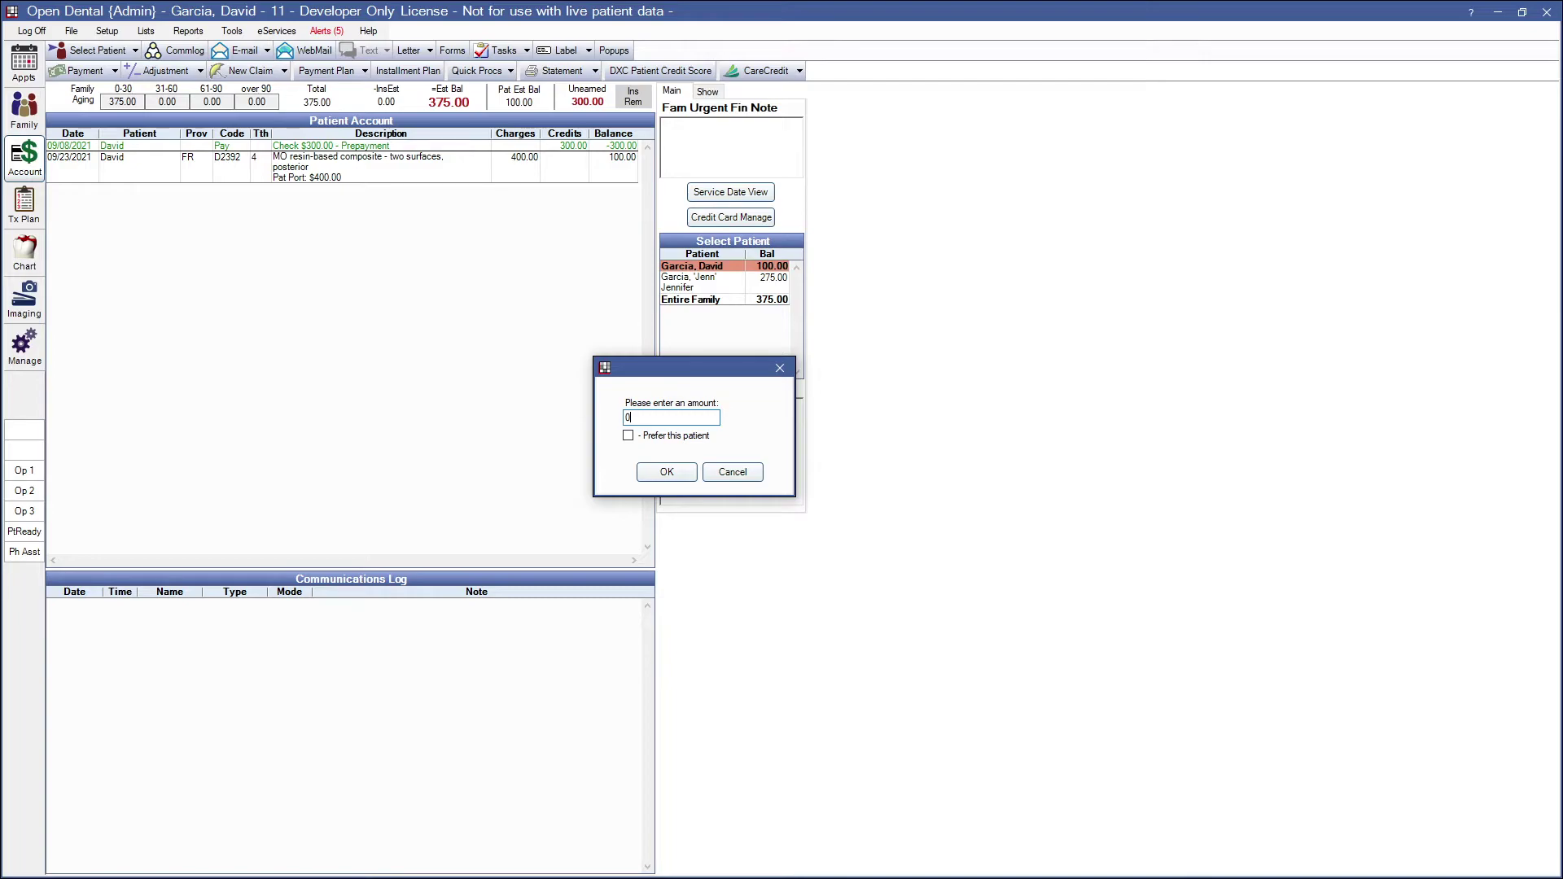
{"action": "key", "text": "Return"}
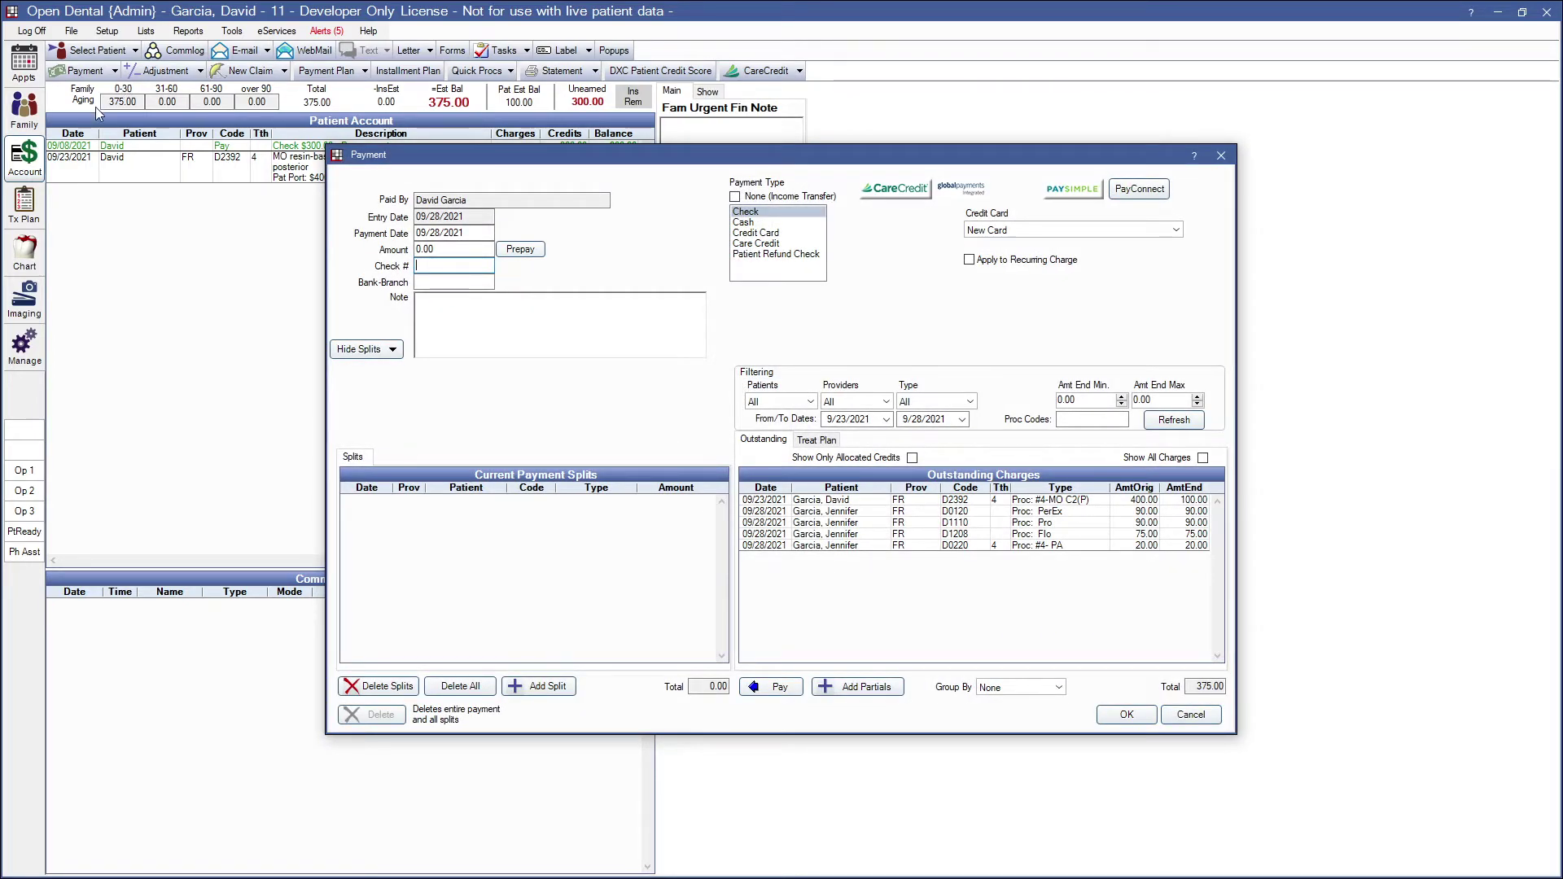
{"action": "left_click", "coordinate": [734, 197]}
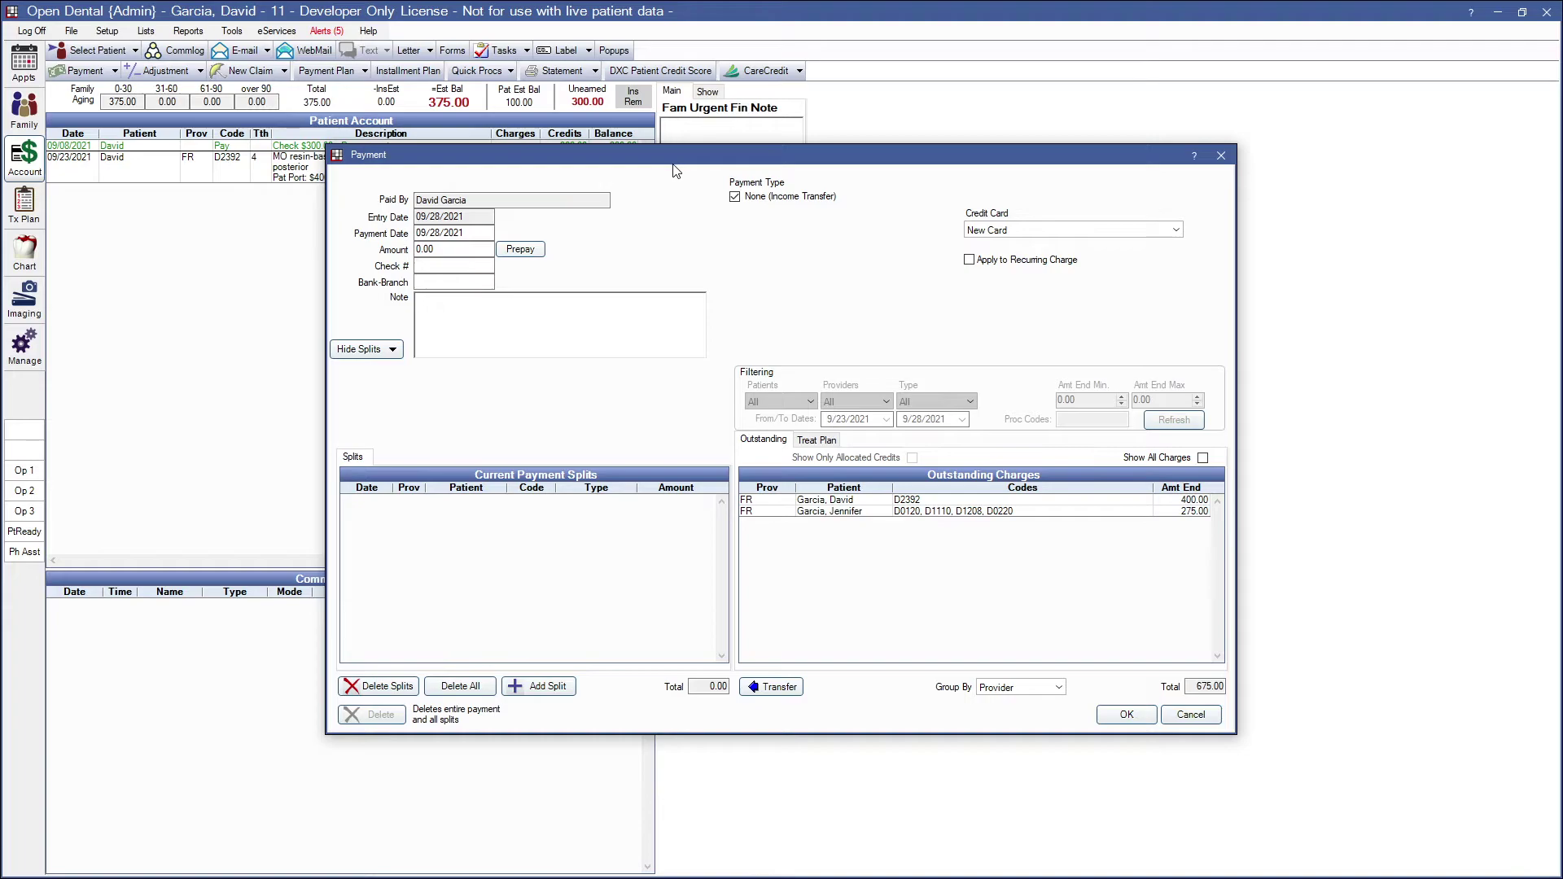
Add a payment split of -300 for the account's patient with unearned type Prepayment and provider None.
{"action": "left_click", "coordinate": [544, 689]}
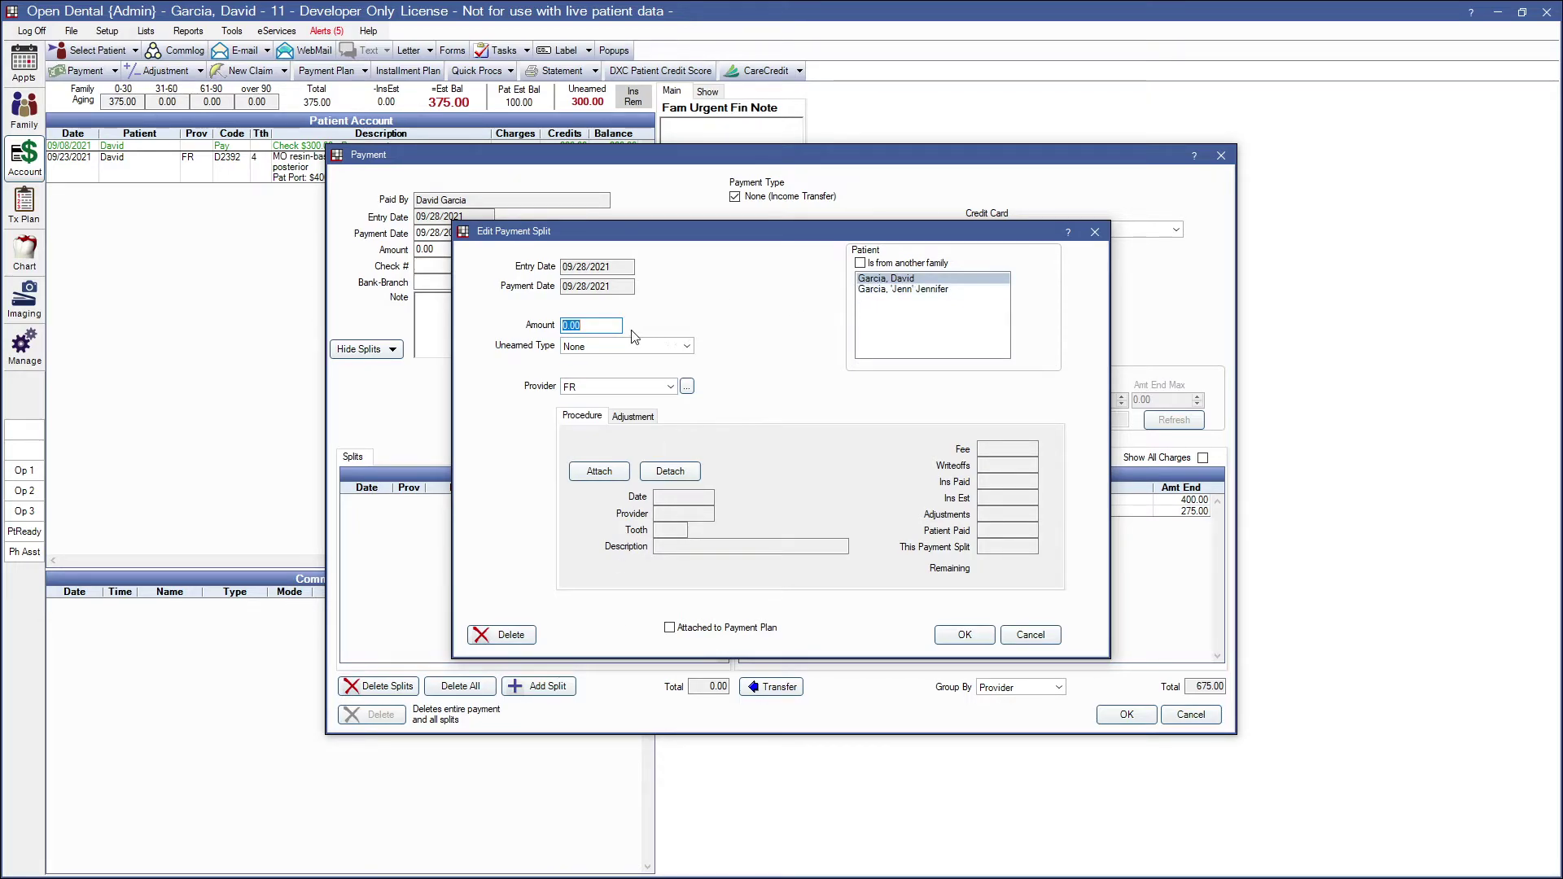
{"action": "left_click", "coordinate": [591, 327]}
{"action": "left_click_drag", "start_coordinate": [591, 325], "coordinate": [561, 323]}
{"action": "type", "text": "-300"}
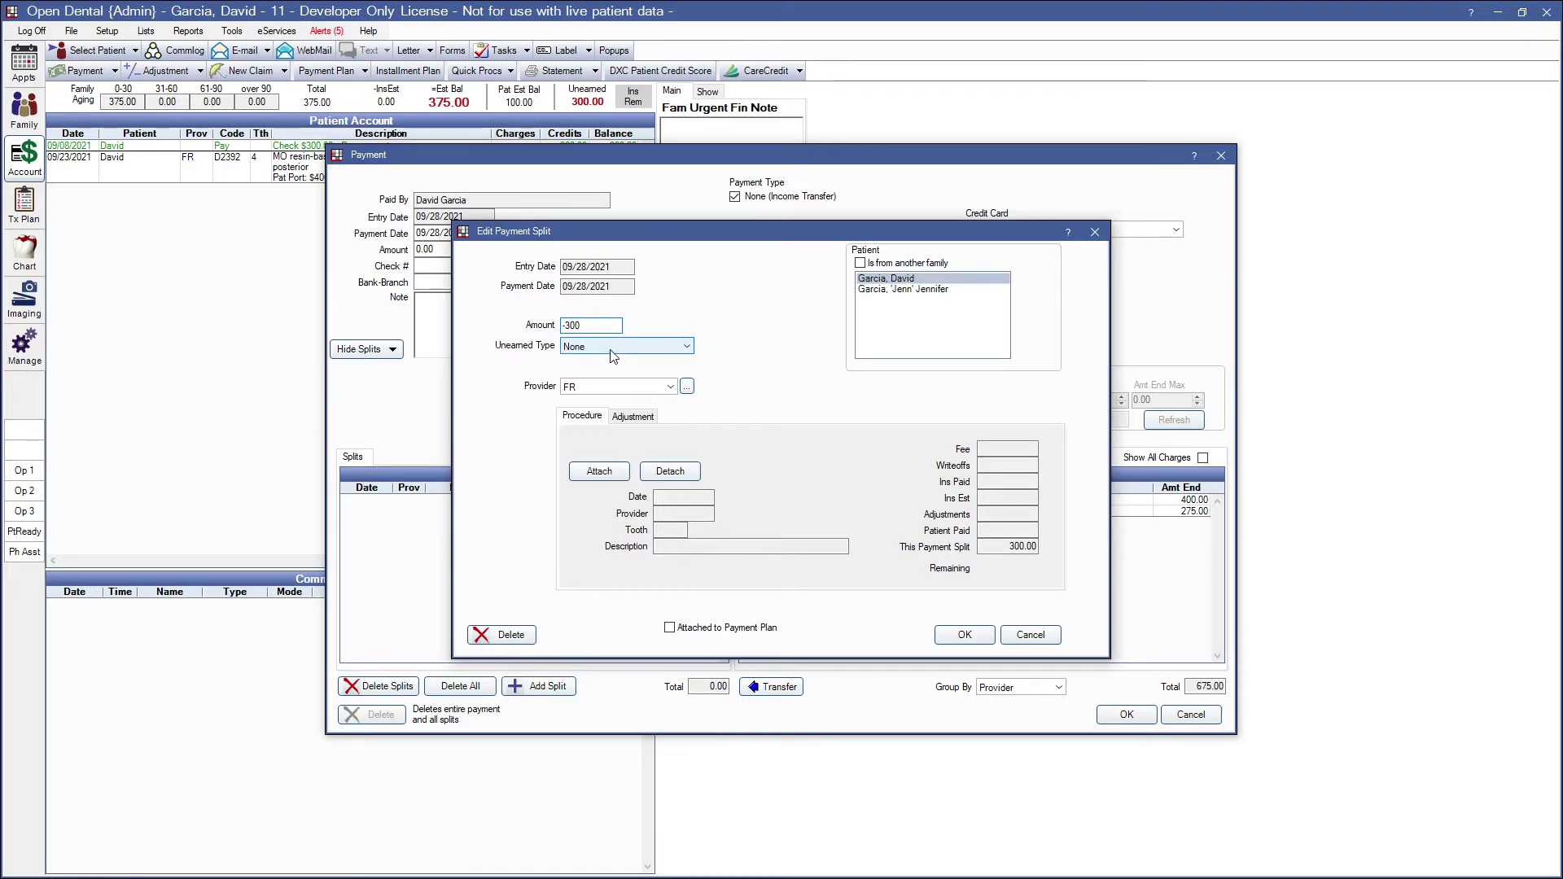
{"action": "left_click", "coordinate": [574, 349]}
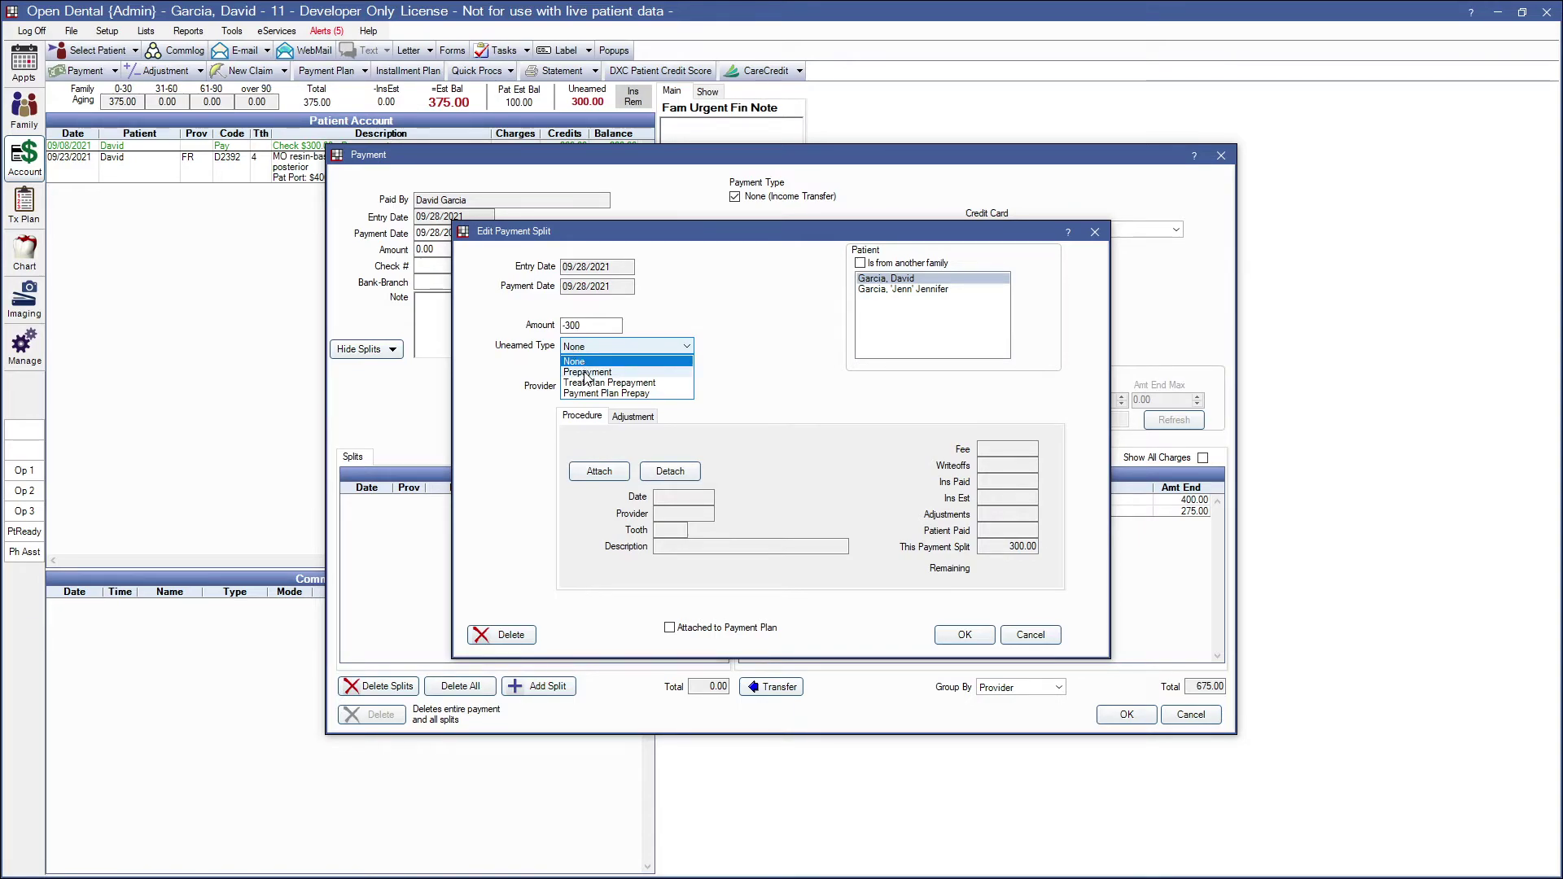
{"action": "left_click", "coordinate": [586, 373]}
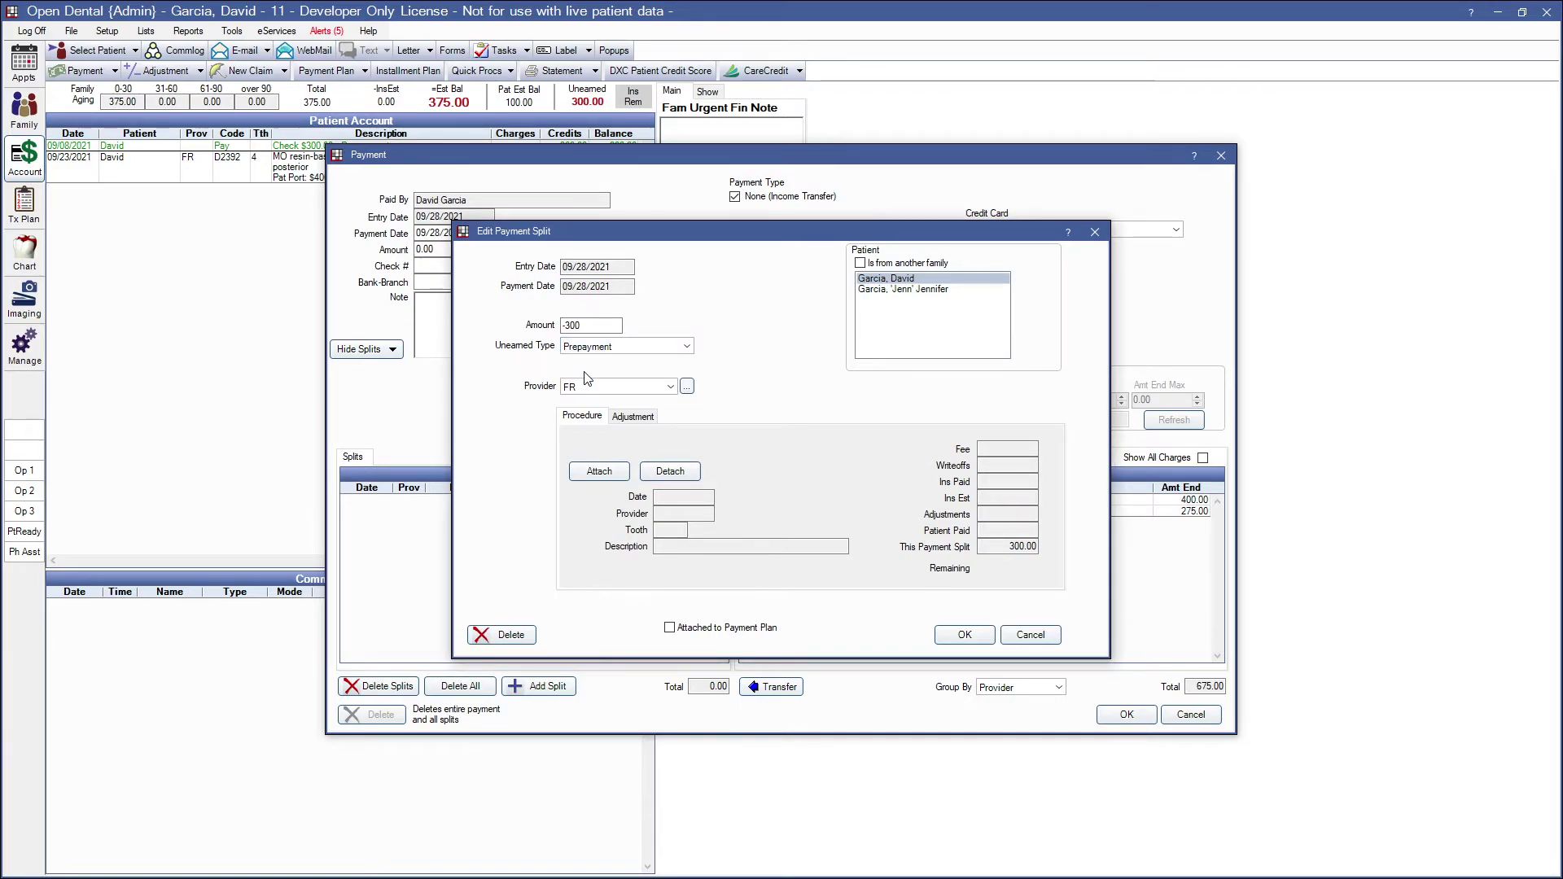
{"action": "left_click", "coordinate": [580, 388]}
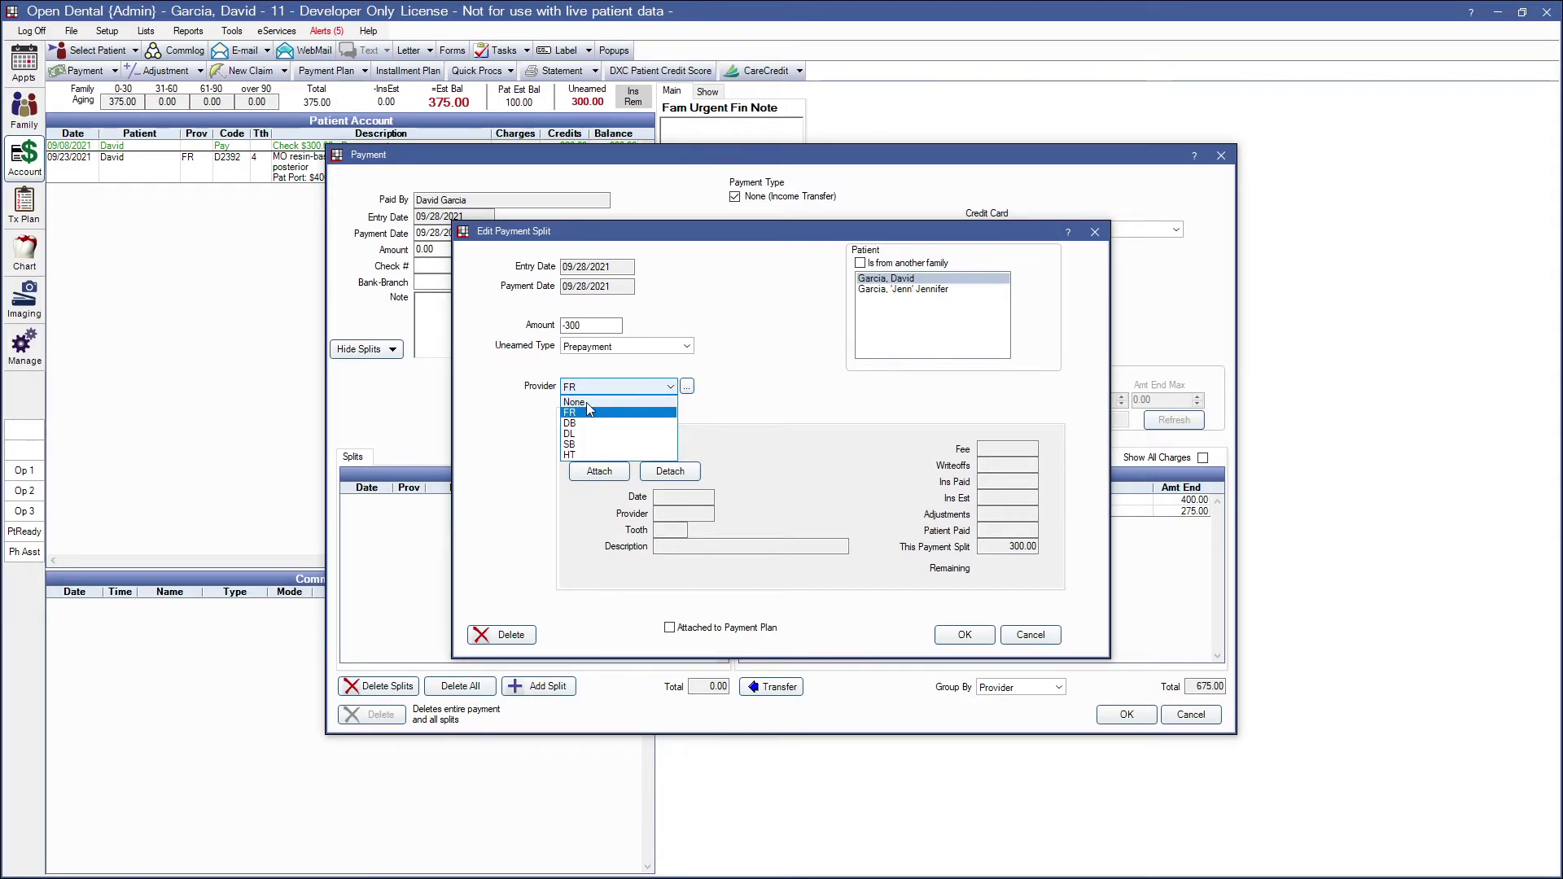
{"action": "left_click", "coordinate": [587, 403]}
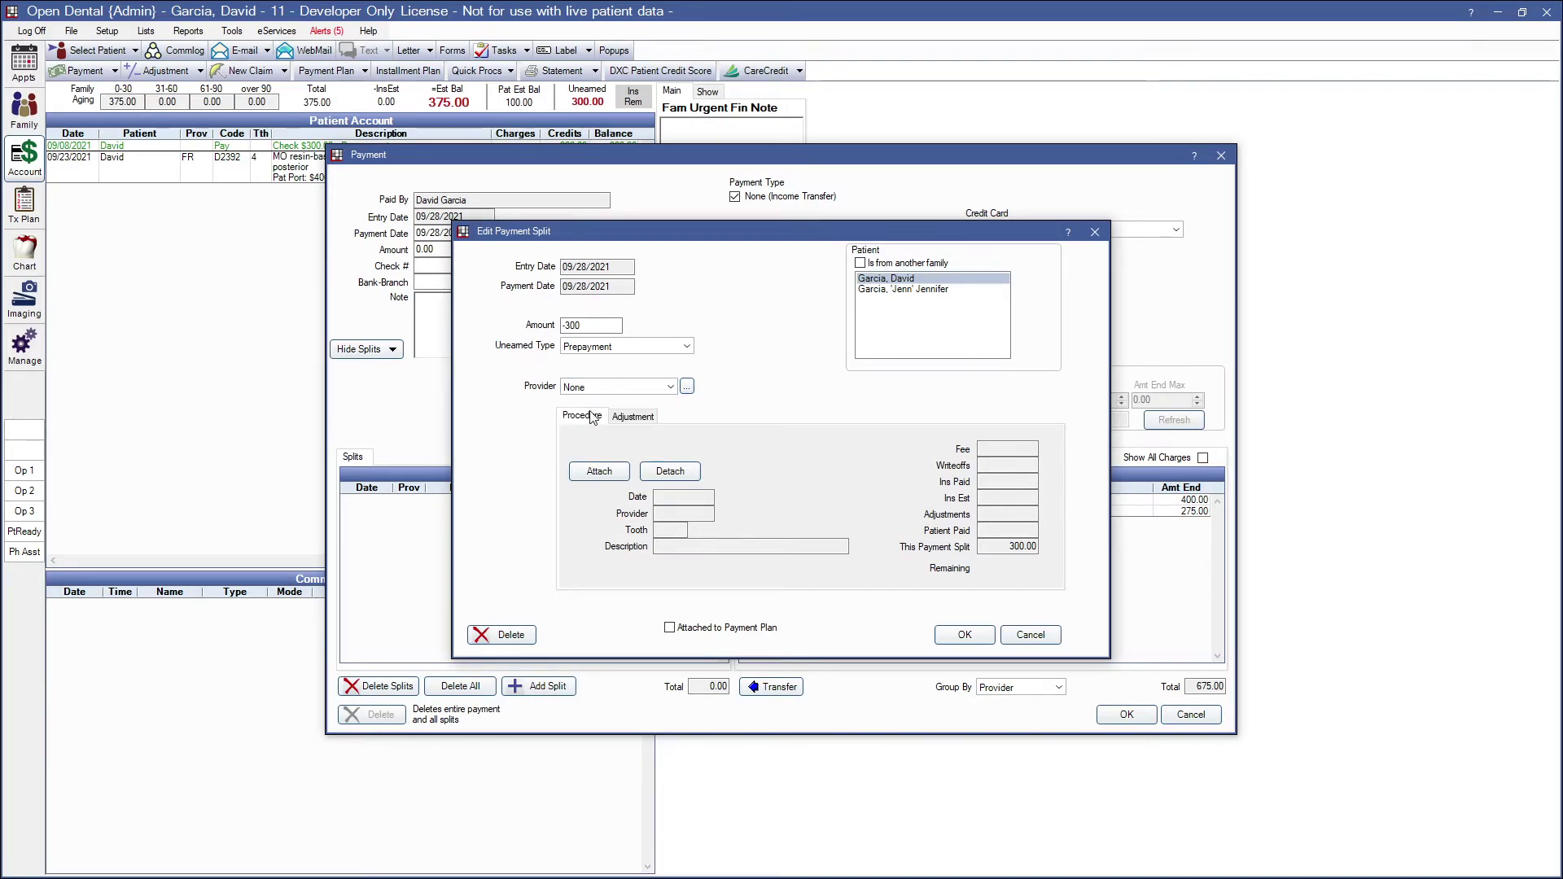
{"action": "left_click", "coordinate": [965, 636]}
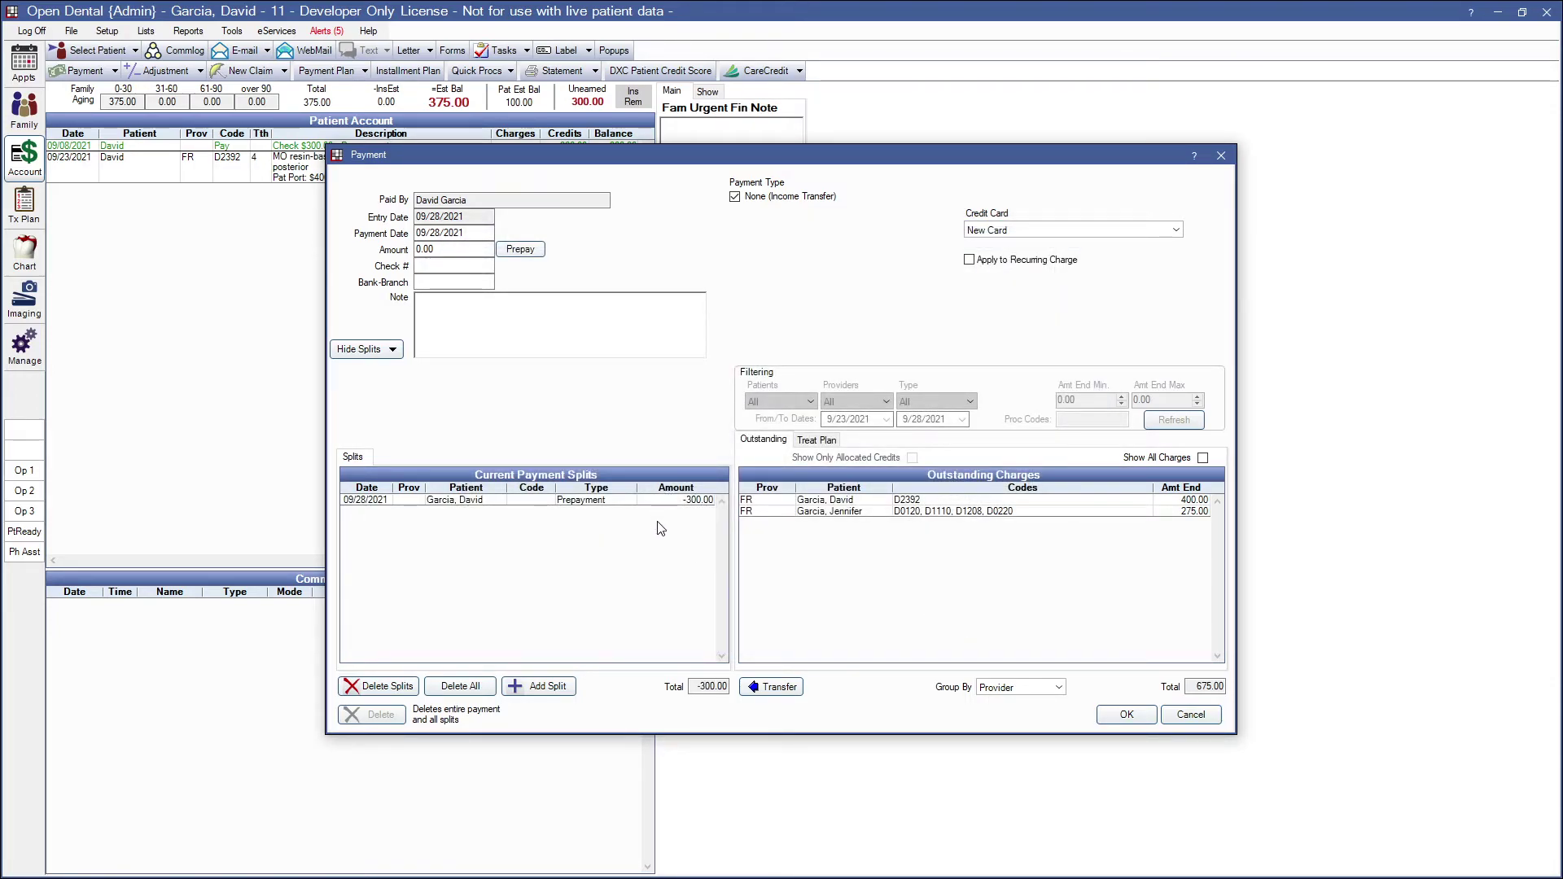
{"action": "left_click_drag", "start_coordinate": [697, 687], "coordinate": [723, 688]}
Add a 90 split for the other family member, attached to the 09/28/2021 periodic oral evaluation (D0120).
{"action": "left_click", "coordinate": [553, 684]}
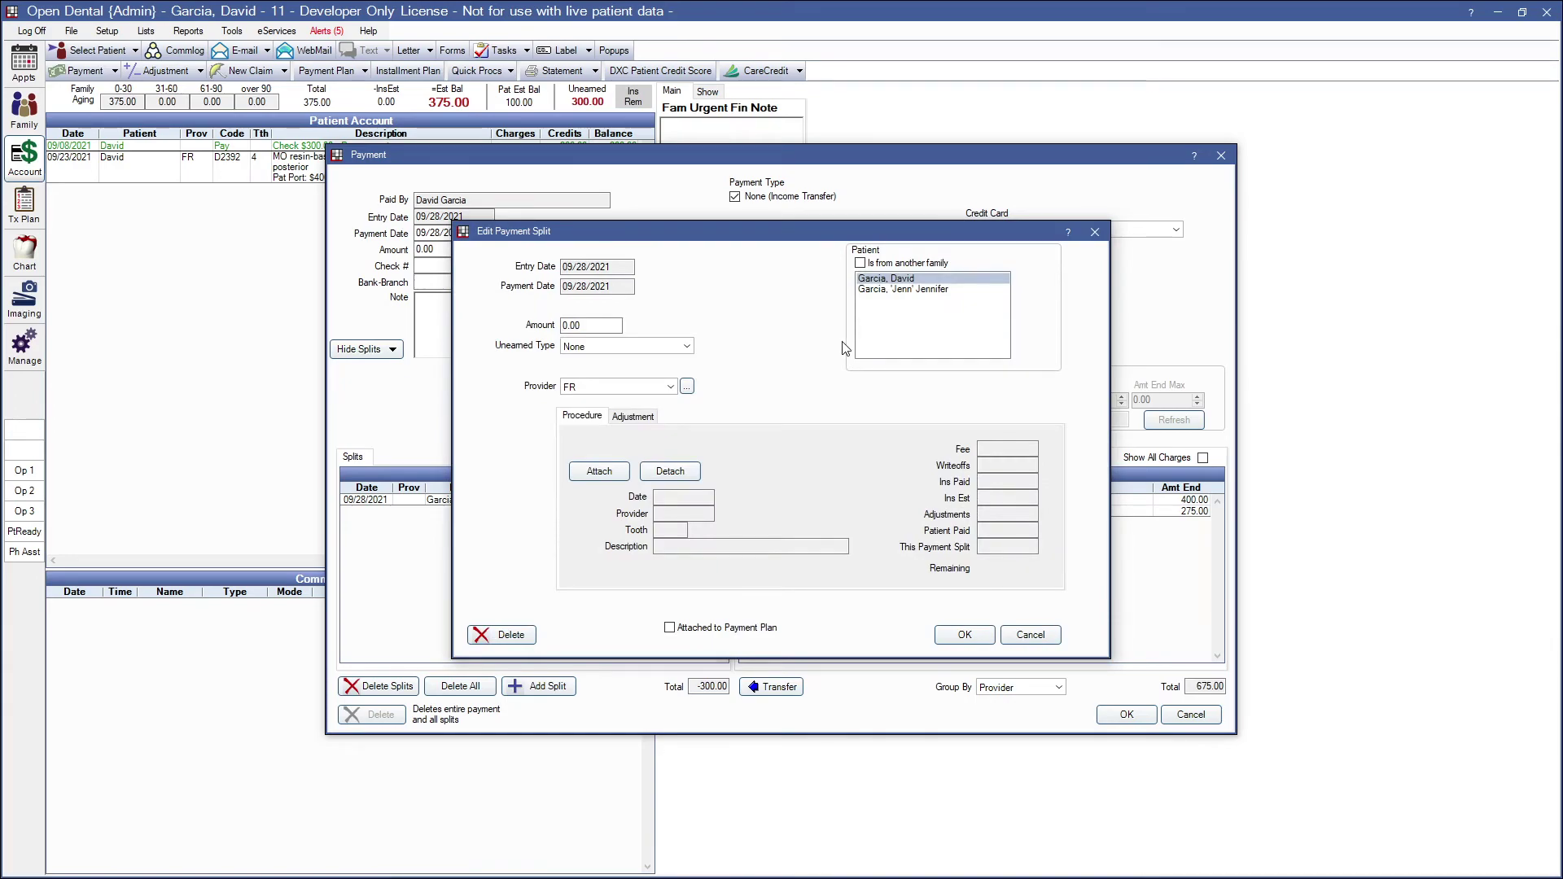
{"action": "left_click", "coordinate": [898, 293]}
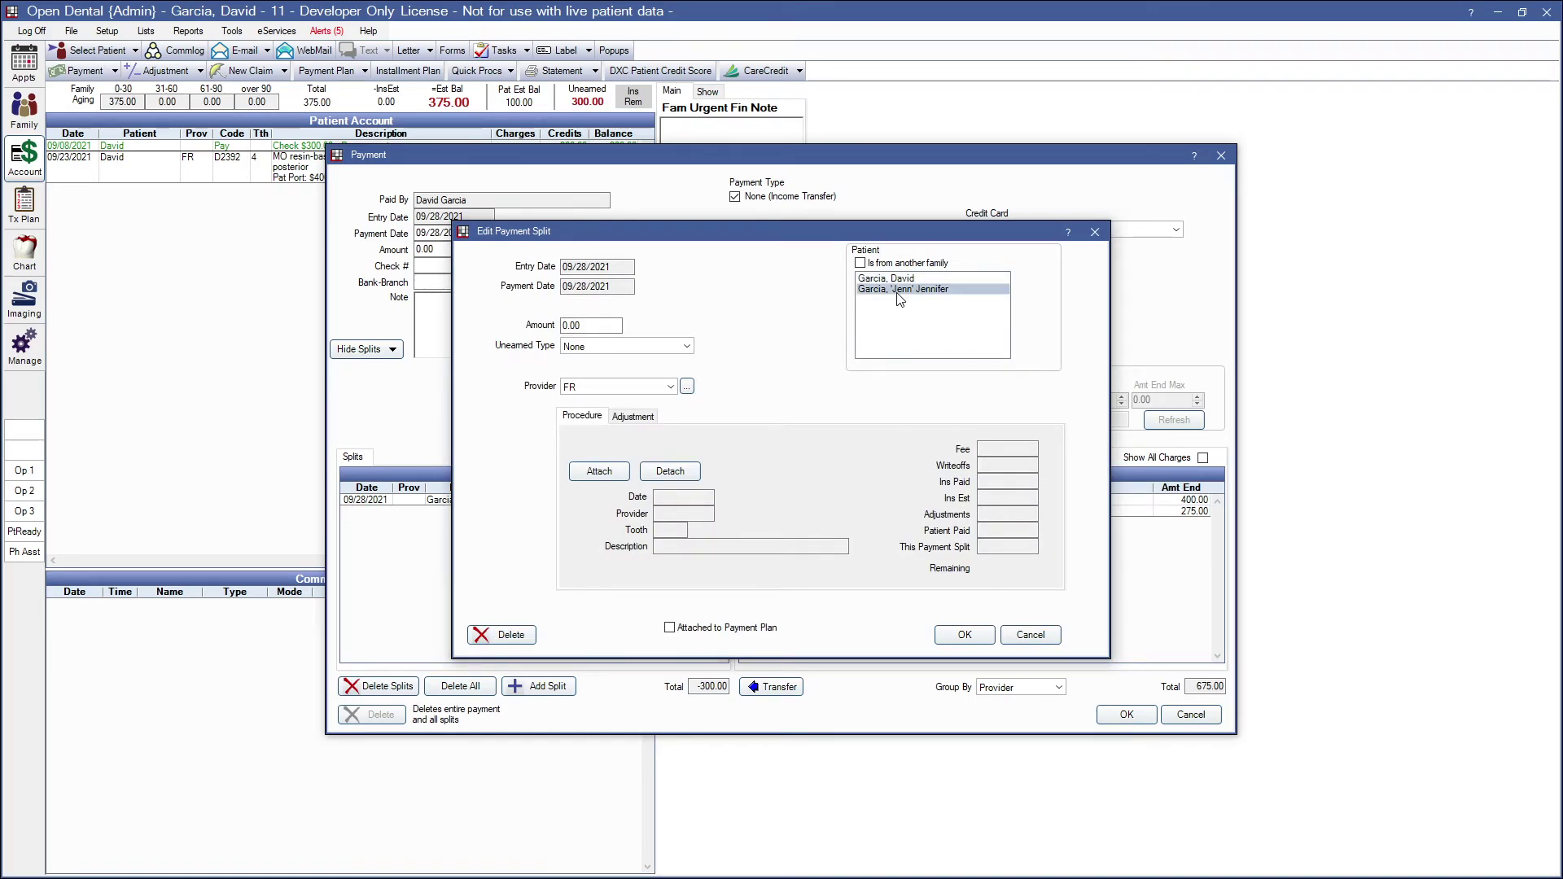
{"action": "left_click", "coordinate": [591, 475]}
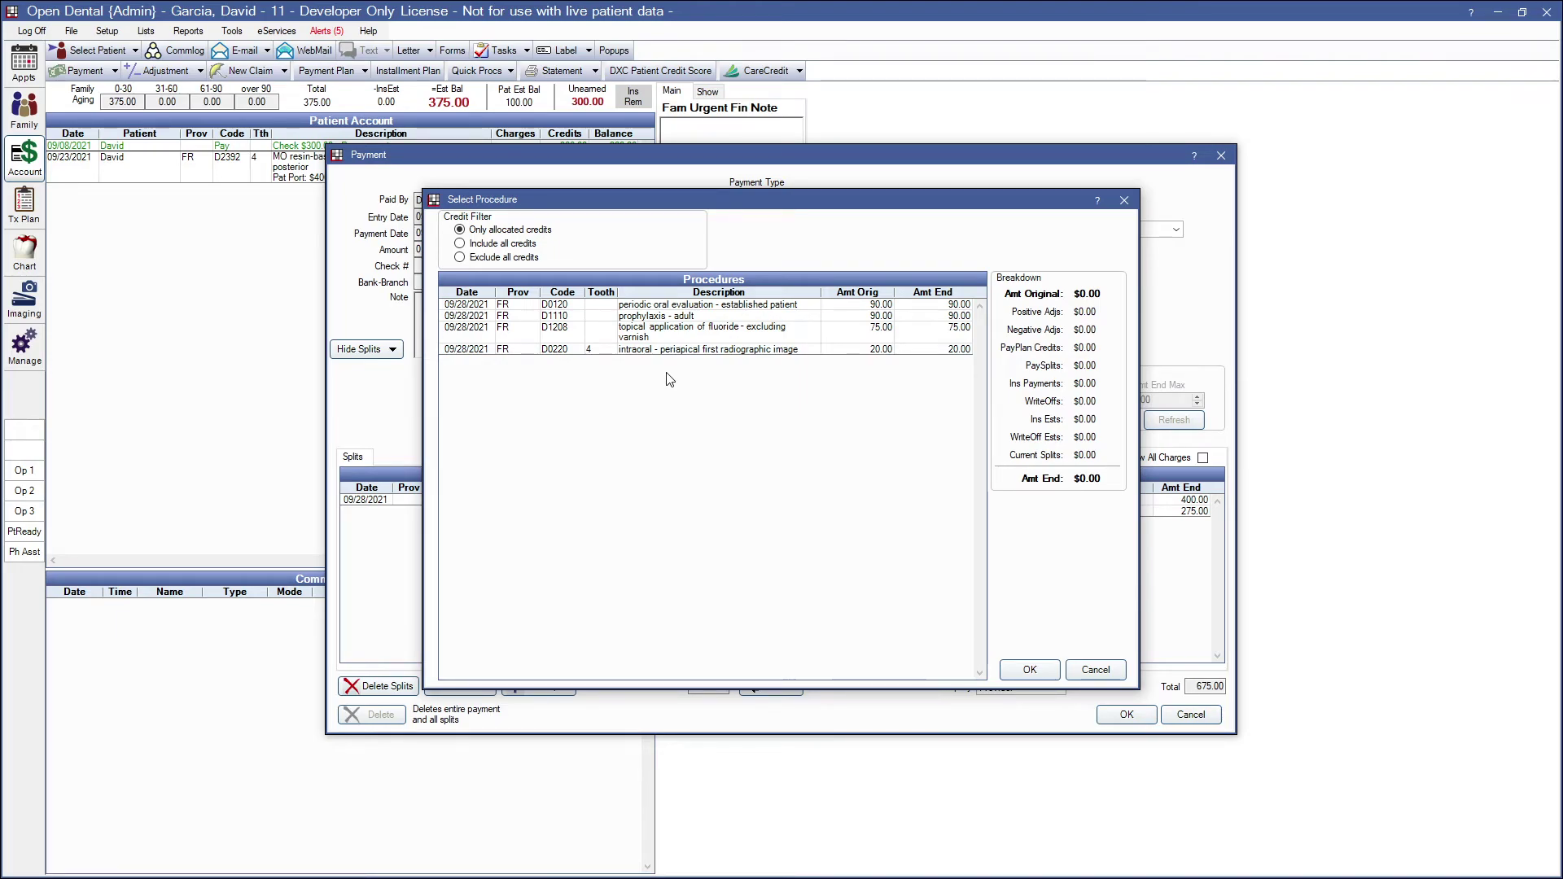
{"action": "left_click", "coordinate": [651, 308]}
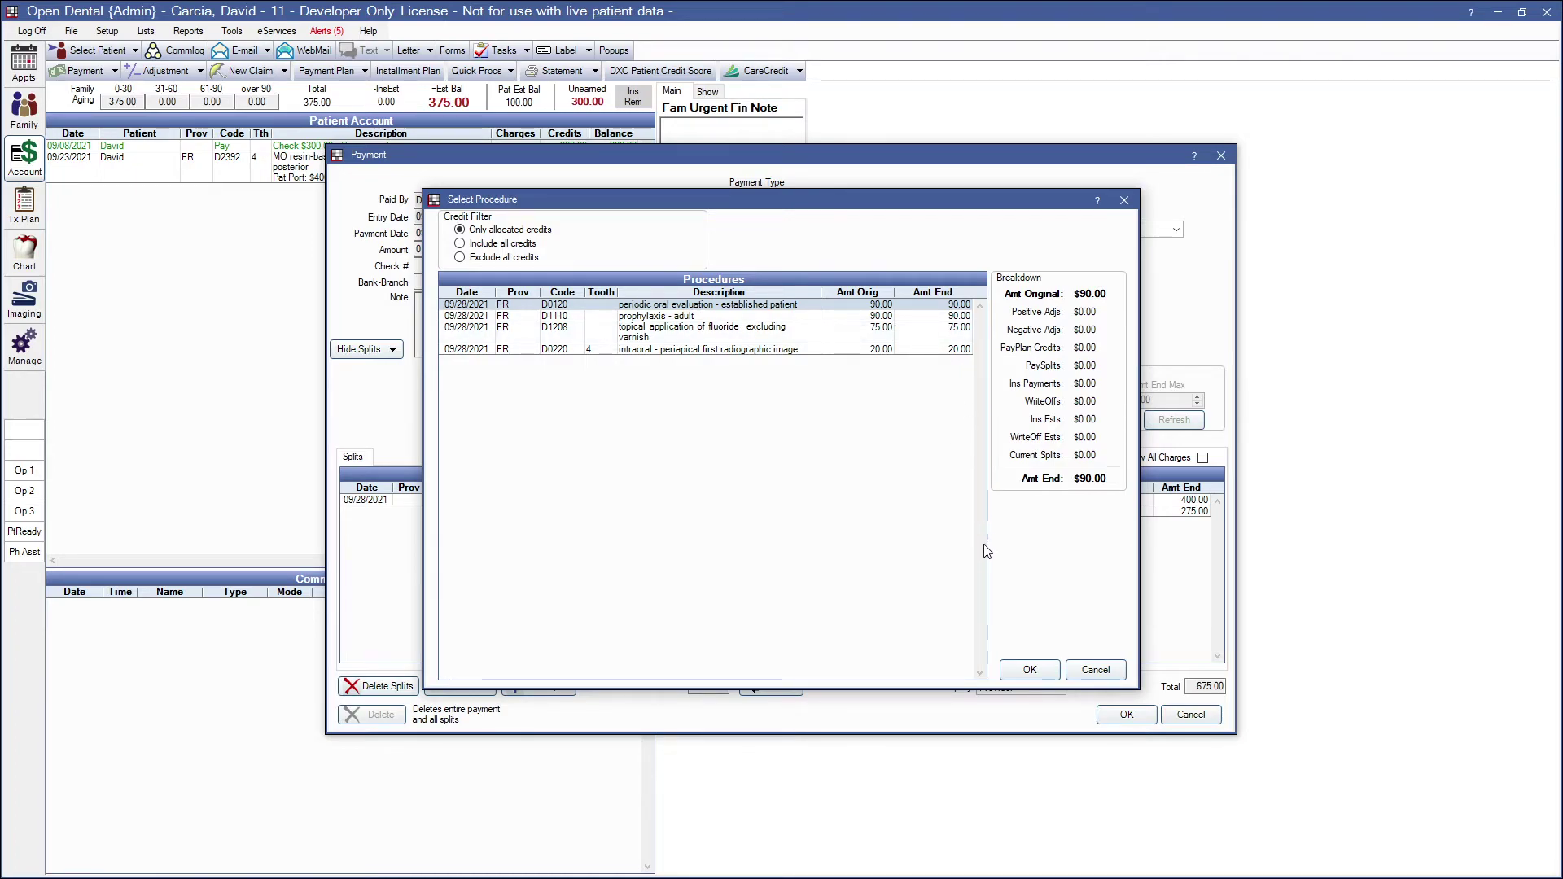
{"action": "left_click", "coordinate": [1019, 668]}
{"action": "left_click", "coordinate": [607, 325]}
{"action": "double_click", "coordinate": [563, 325]}
{"action": "type", "text": "90"}
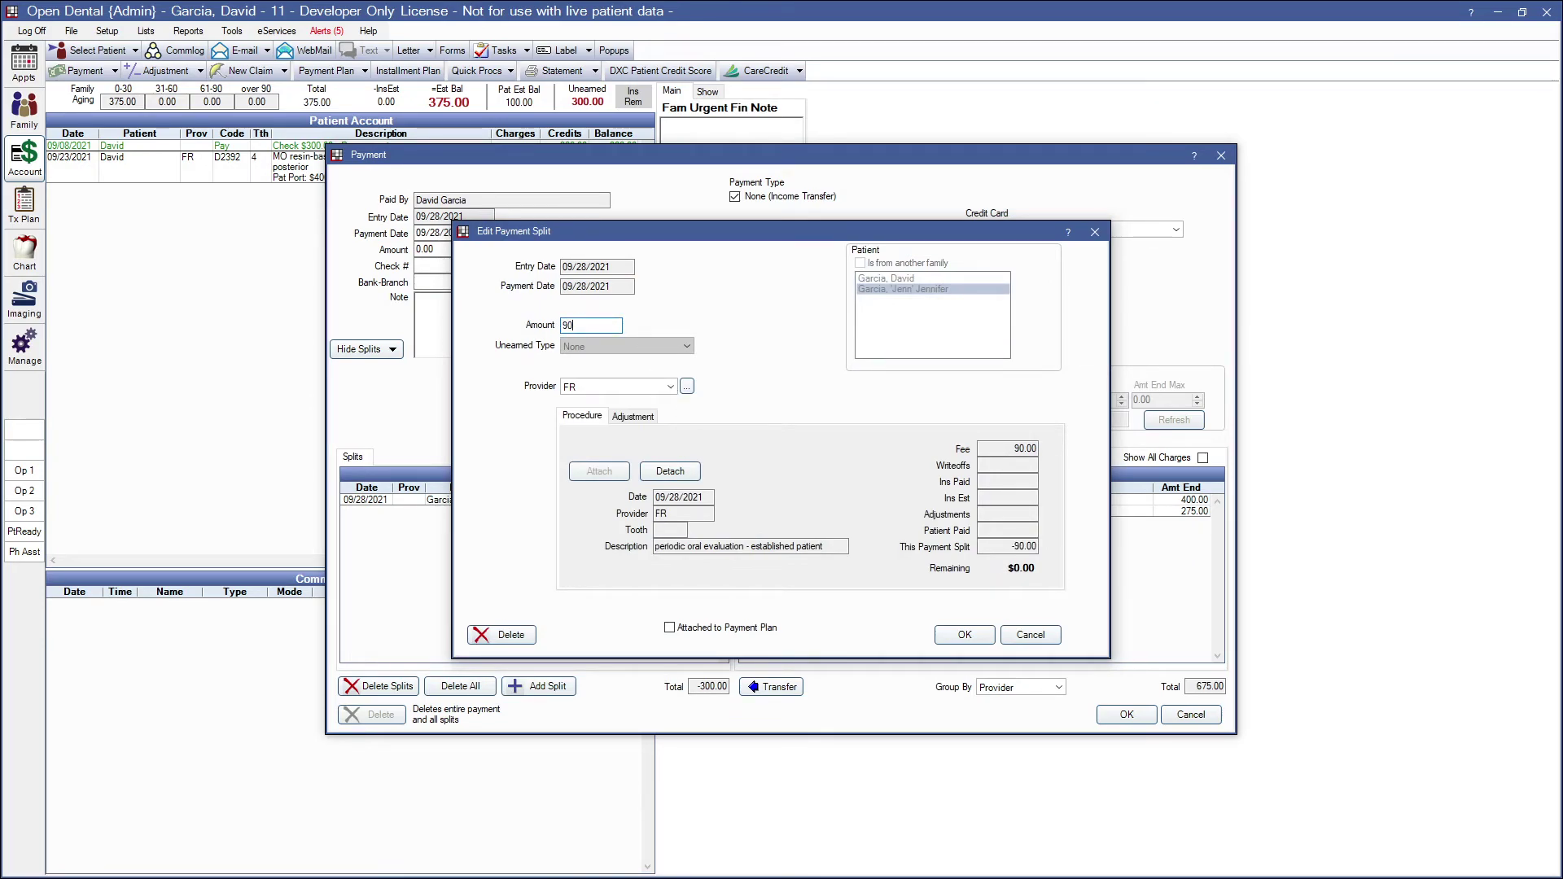
{"action": "left_click", "coordinate": [965, 635]}
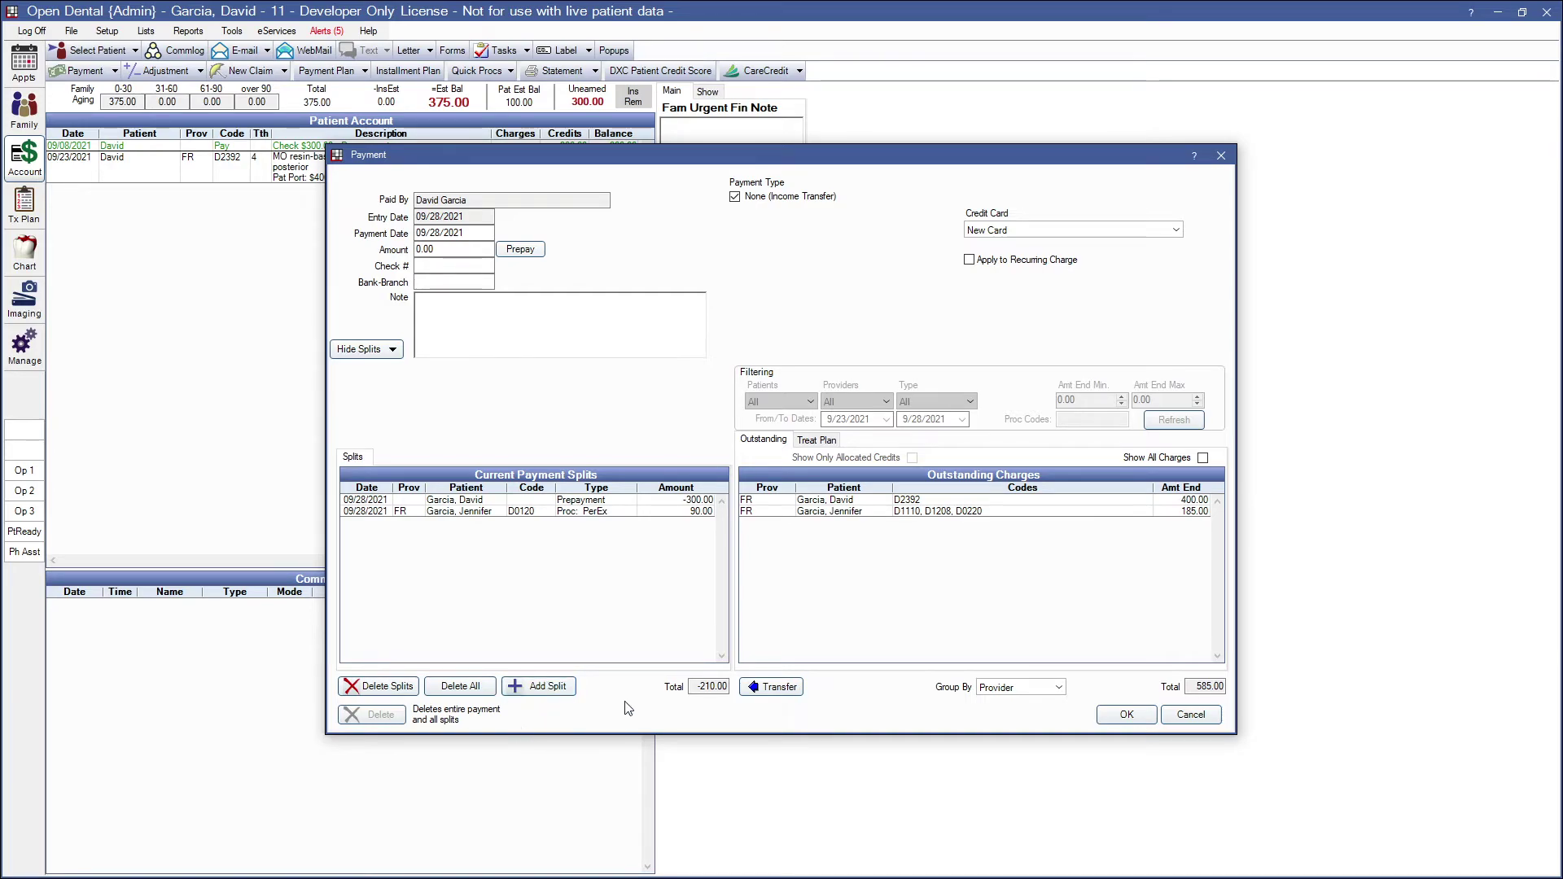
Add a 90 split for the other family member, attached to the 09/28/2021 adult prophylaxis (D1110).
{"action": "left_click", "coordinate": [560, 691]}
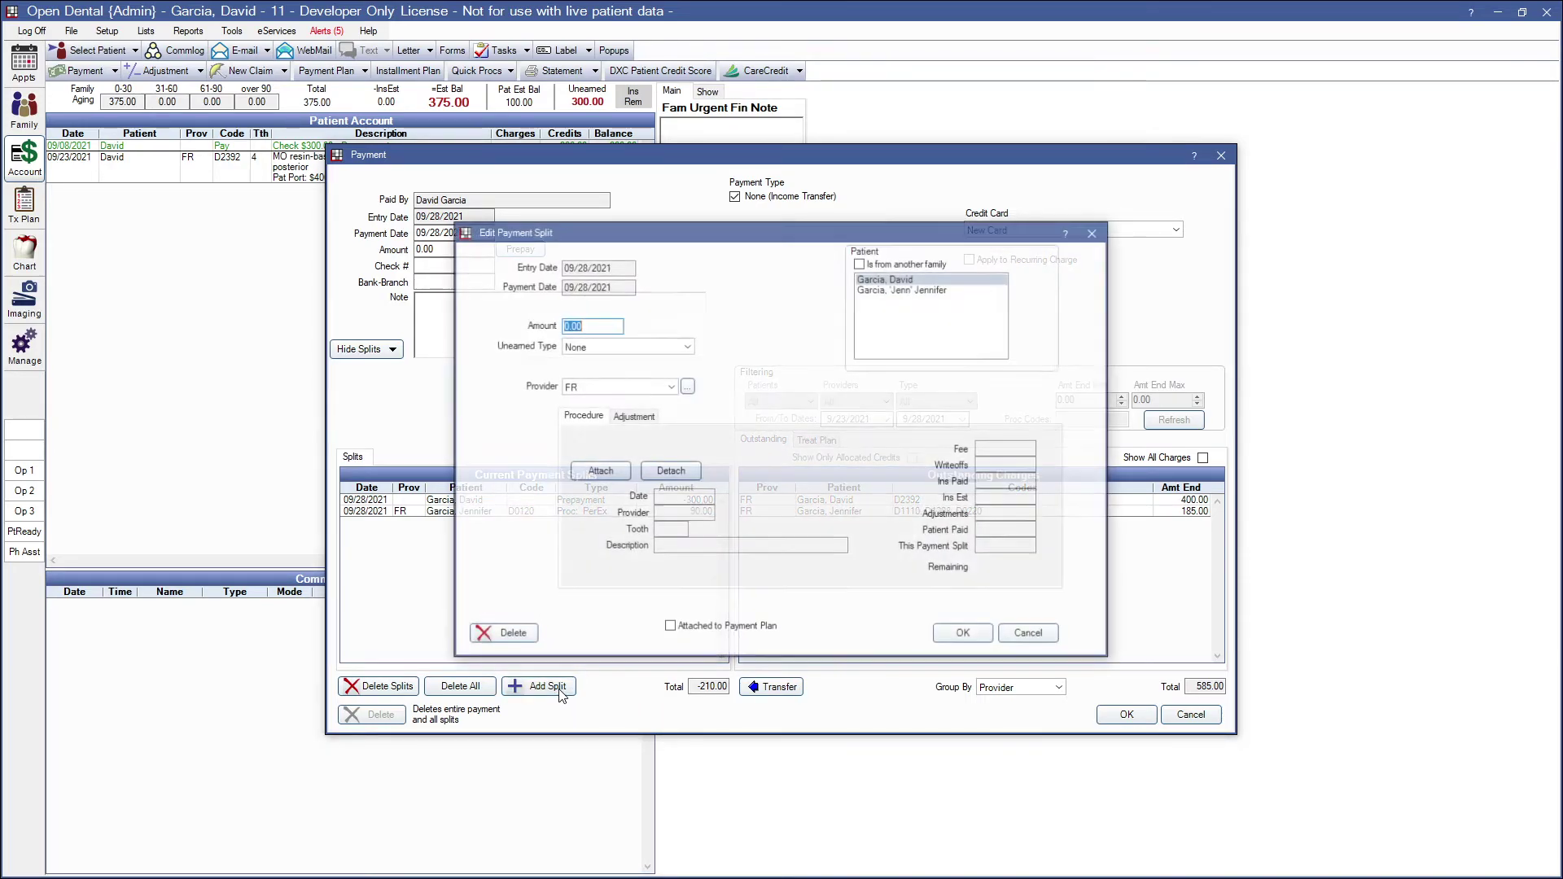
{"action": "left_click", "coordinate": [872, 291]}
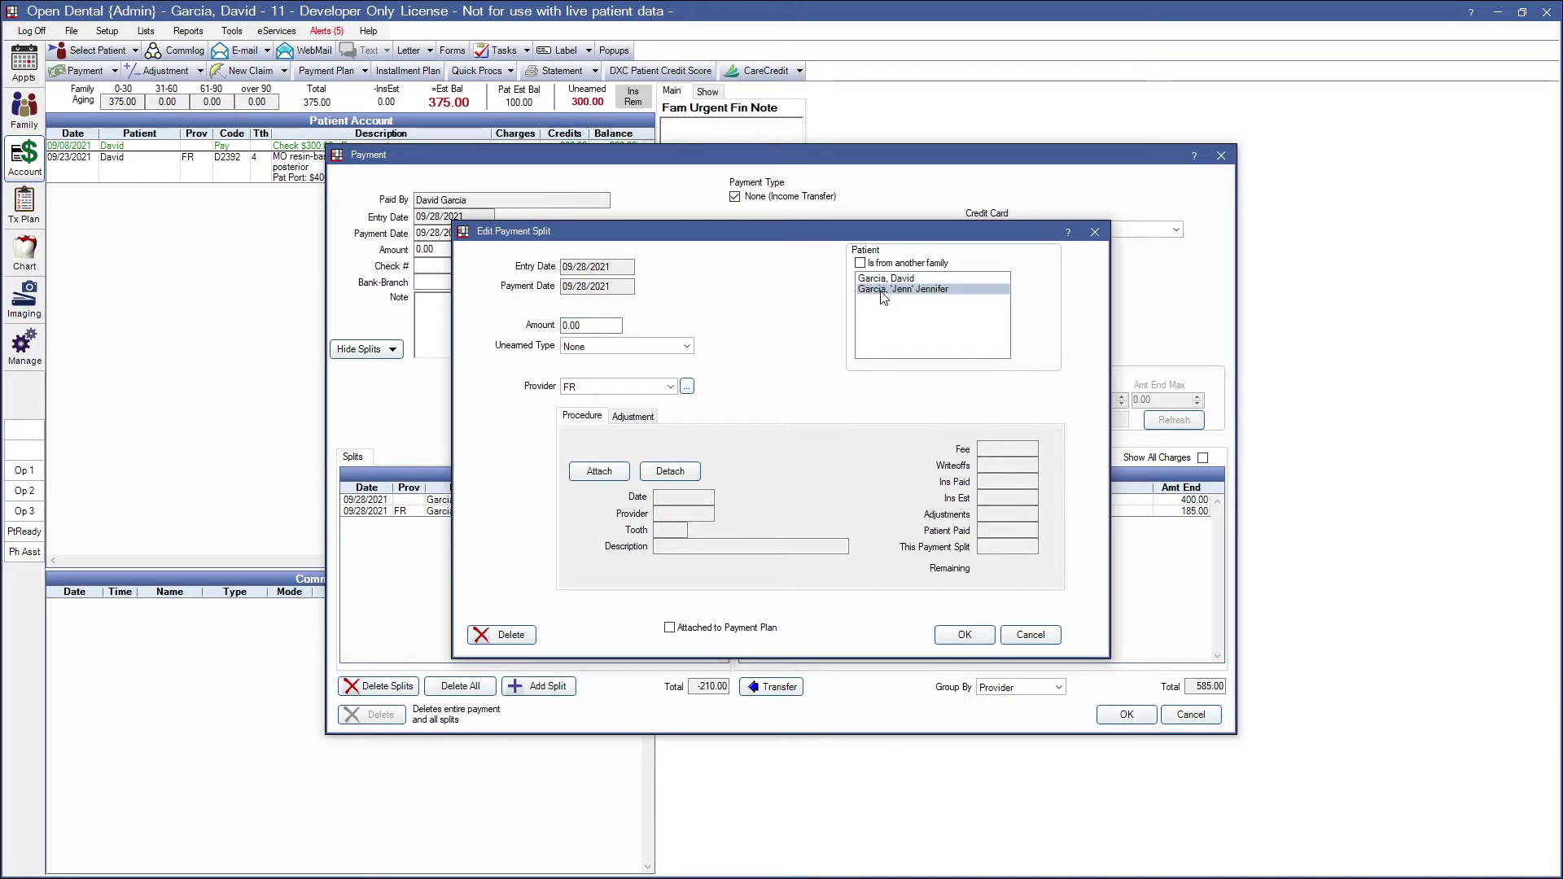
{"action": "left_click", "coordinate": [602, 477]}
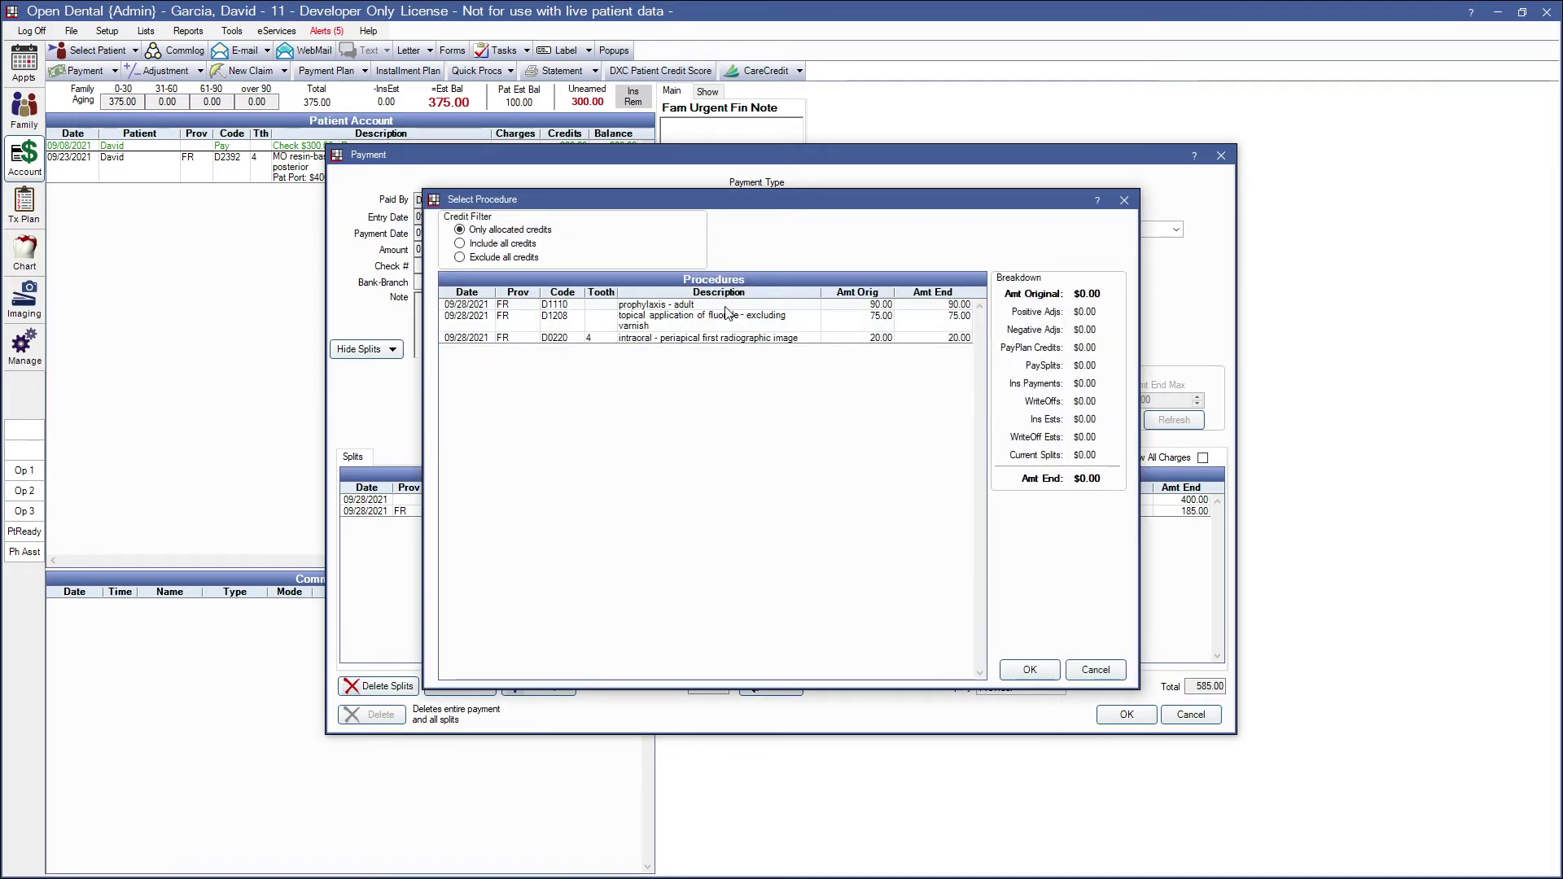
{"action": "left_click", "coordinate": [725, 308]}
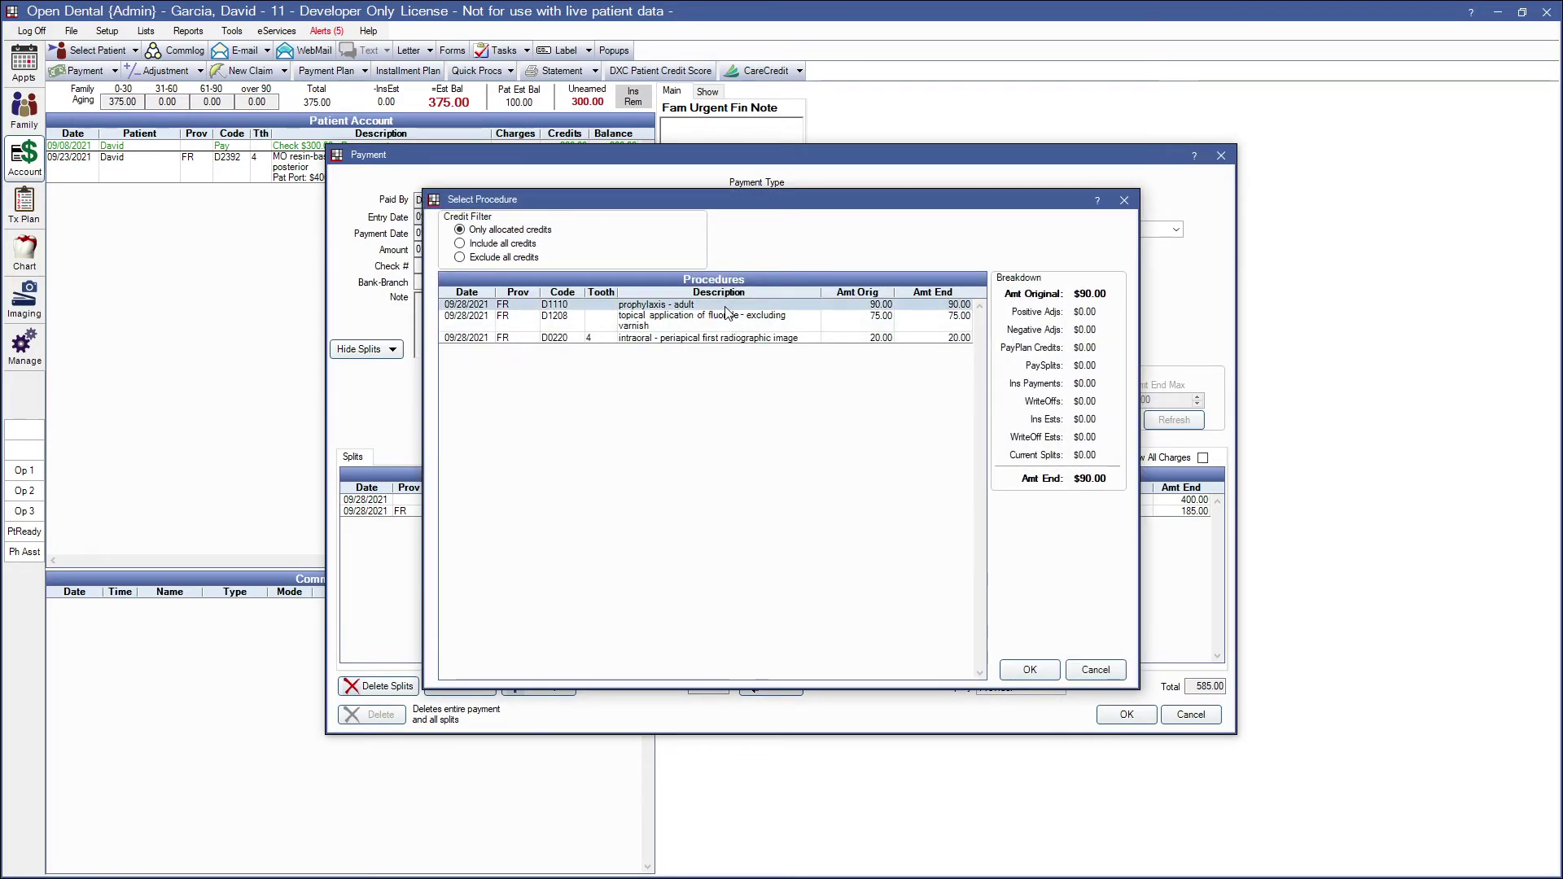
{"action": "left_click", "coordinate": [1030, 670]}
{"action": "left_click_drag", "start_coordinate": [606, 326], "coordinate": [554, 325]}
{"action": "type", "text": "90"}
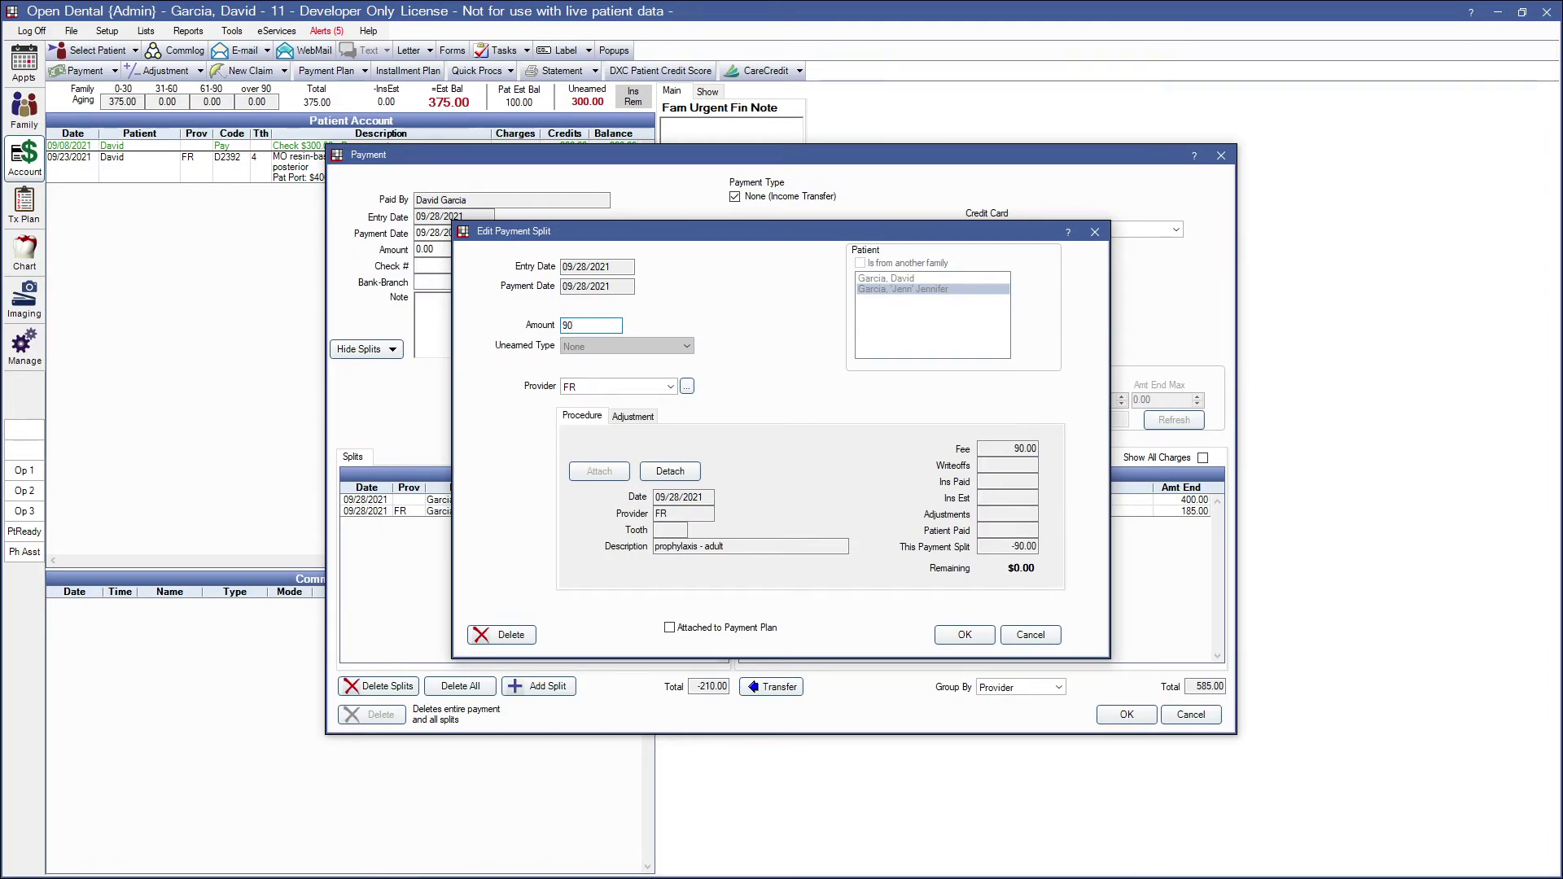
{"action": "left_click", "coordinate": [964, 640]}
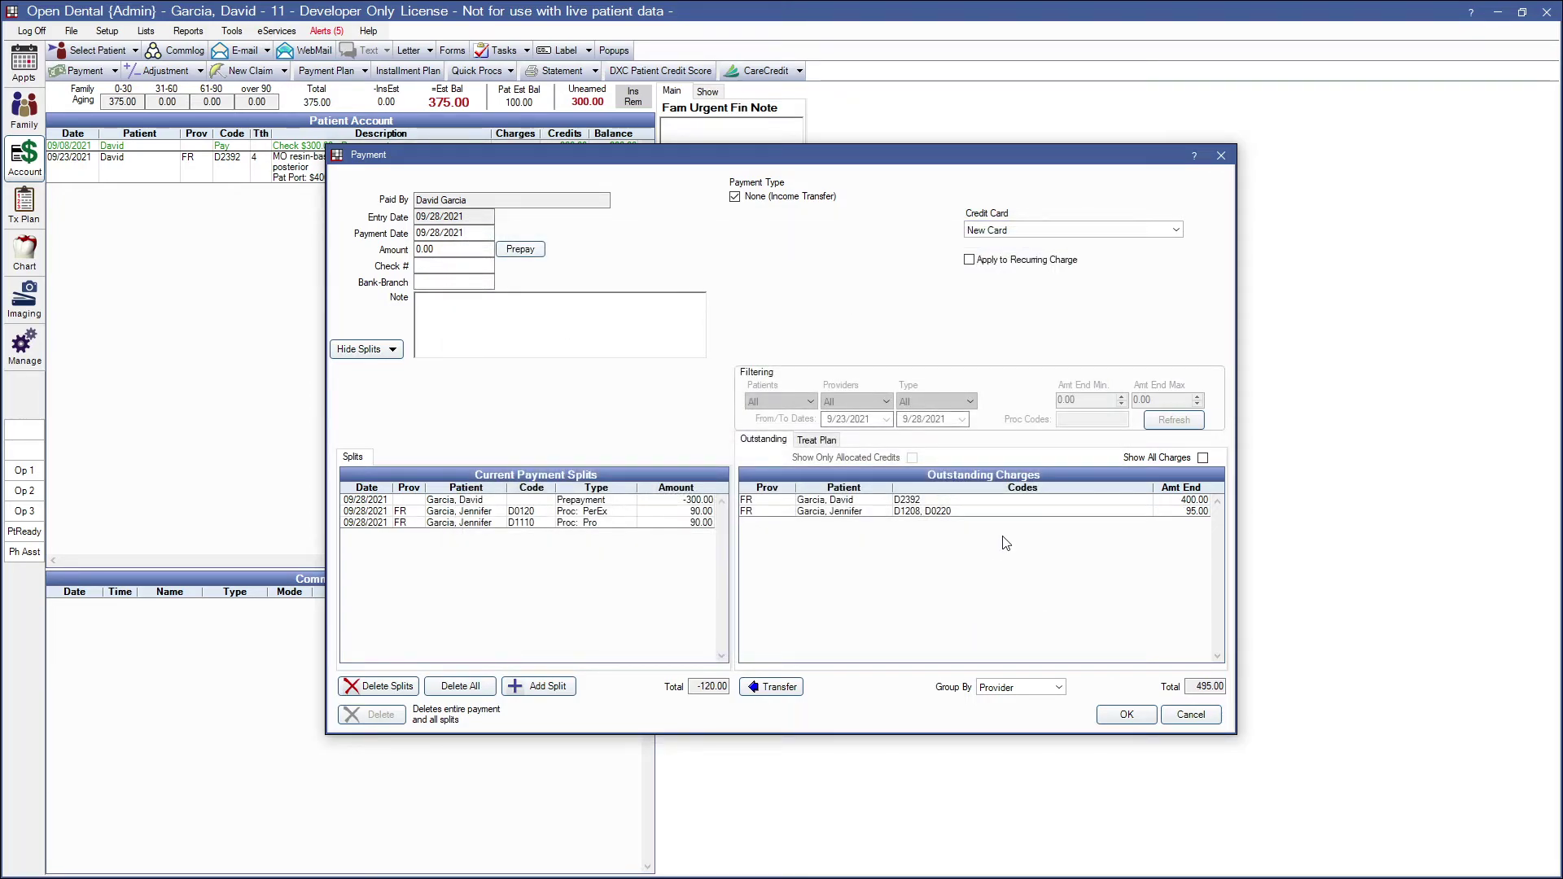
Add a 75 split for the other family member, attached to the 09/28/2021 topical fluoride application (D1208).
{"action": "left_click", "coordinate": [539, 686]}
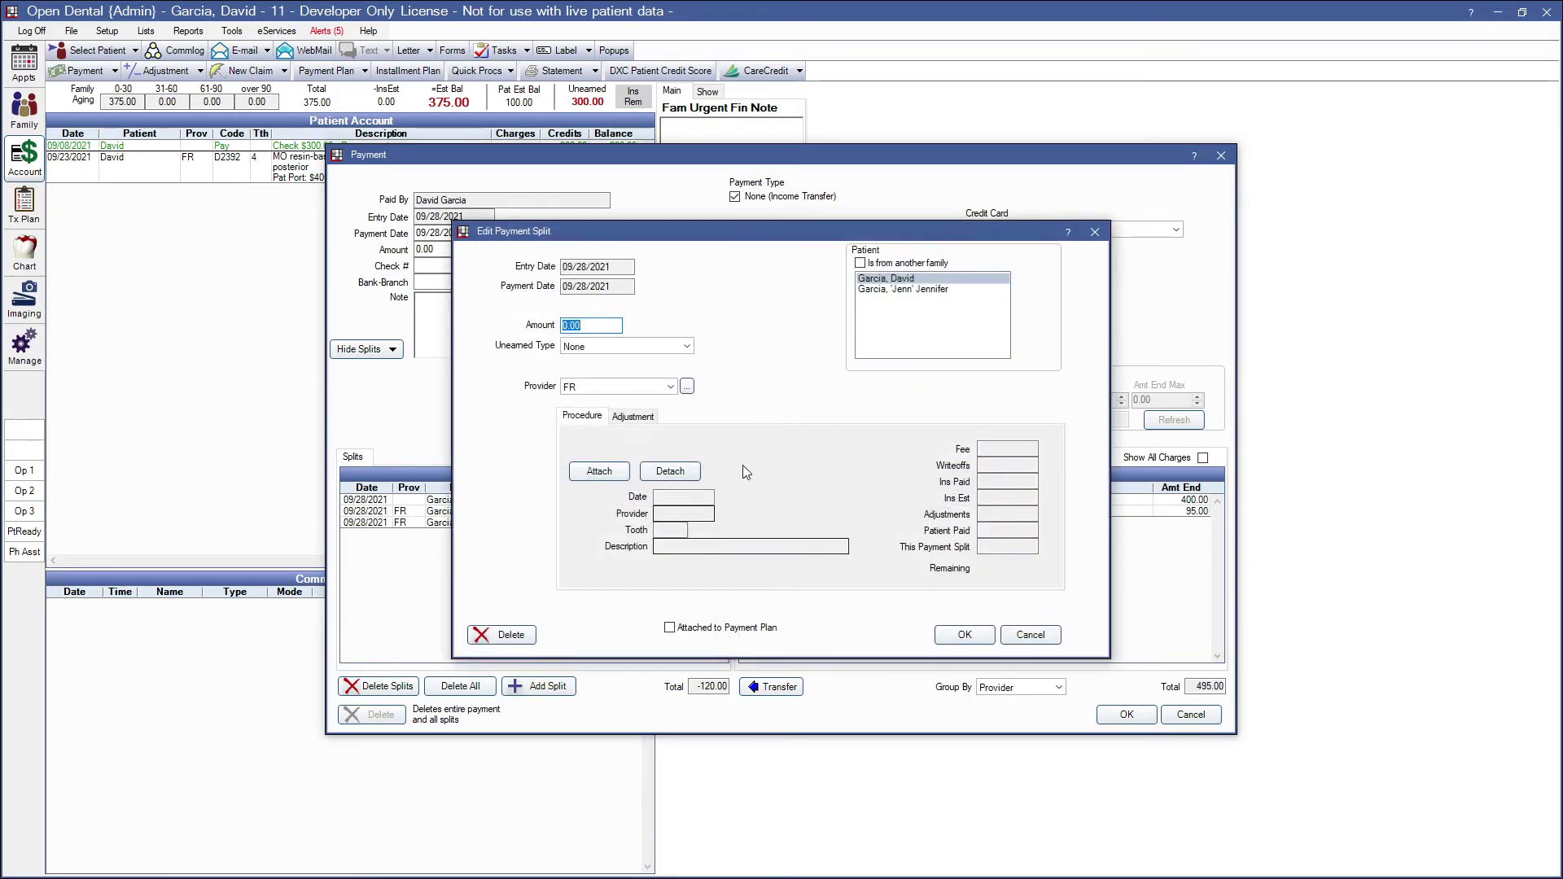
{"action": "left_click", "coordinate": [902, 290]}
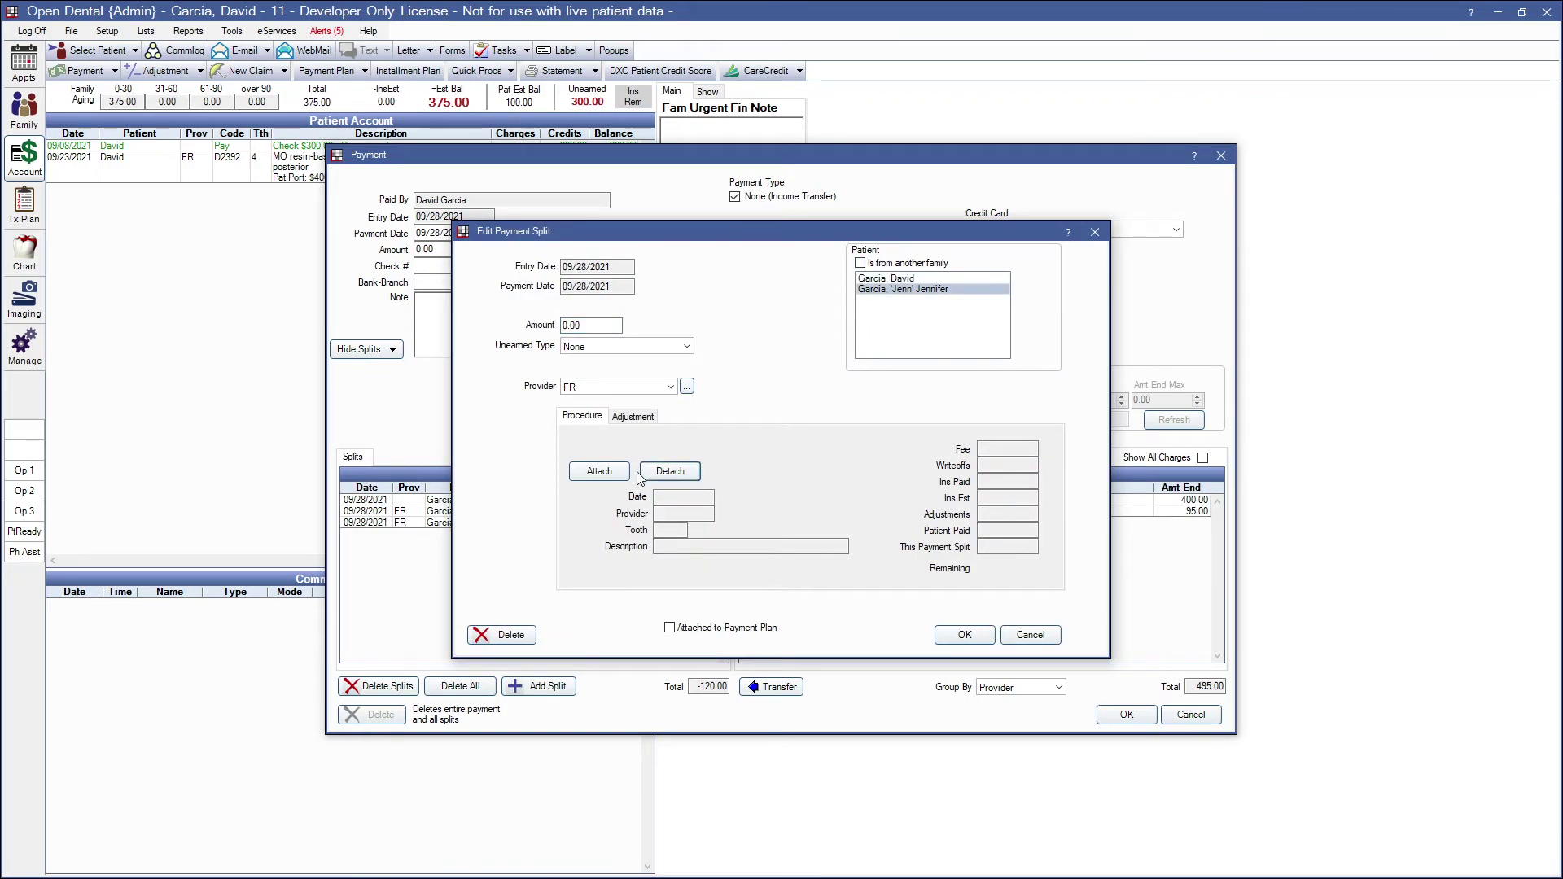
{"action": "left_click", "coordinate": [611, 473]}
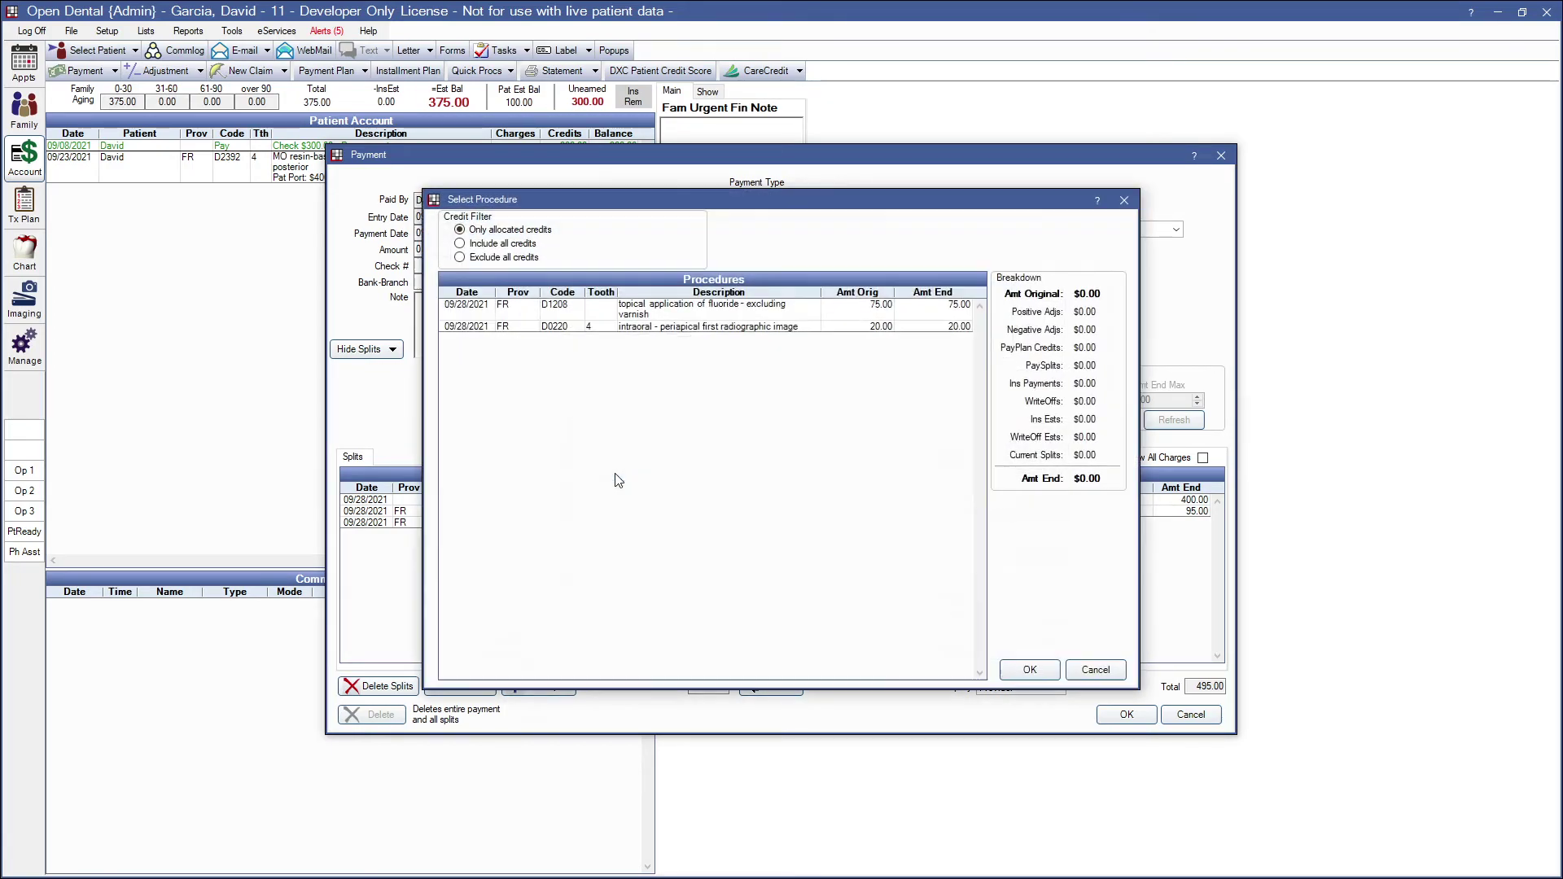
{"action": "left_click", "coordinate": [750, 317]}
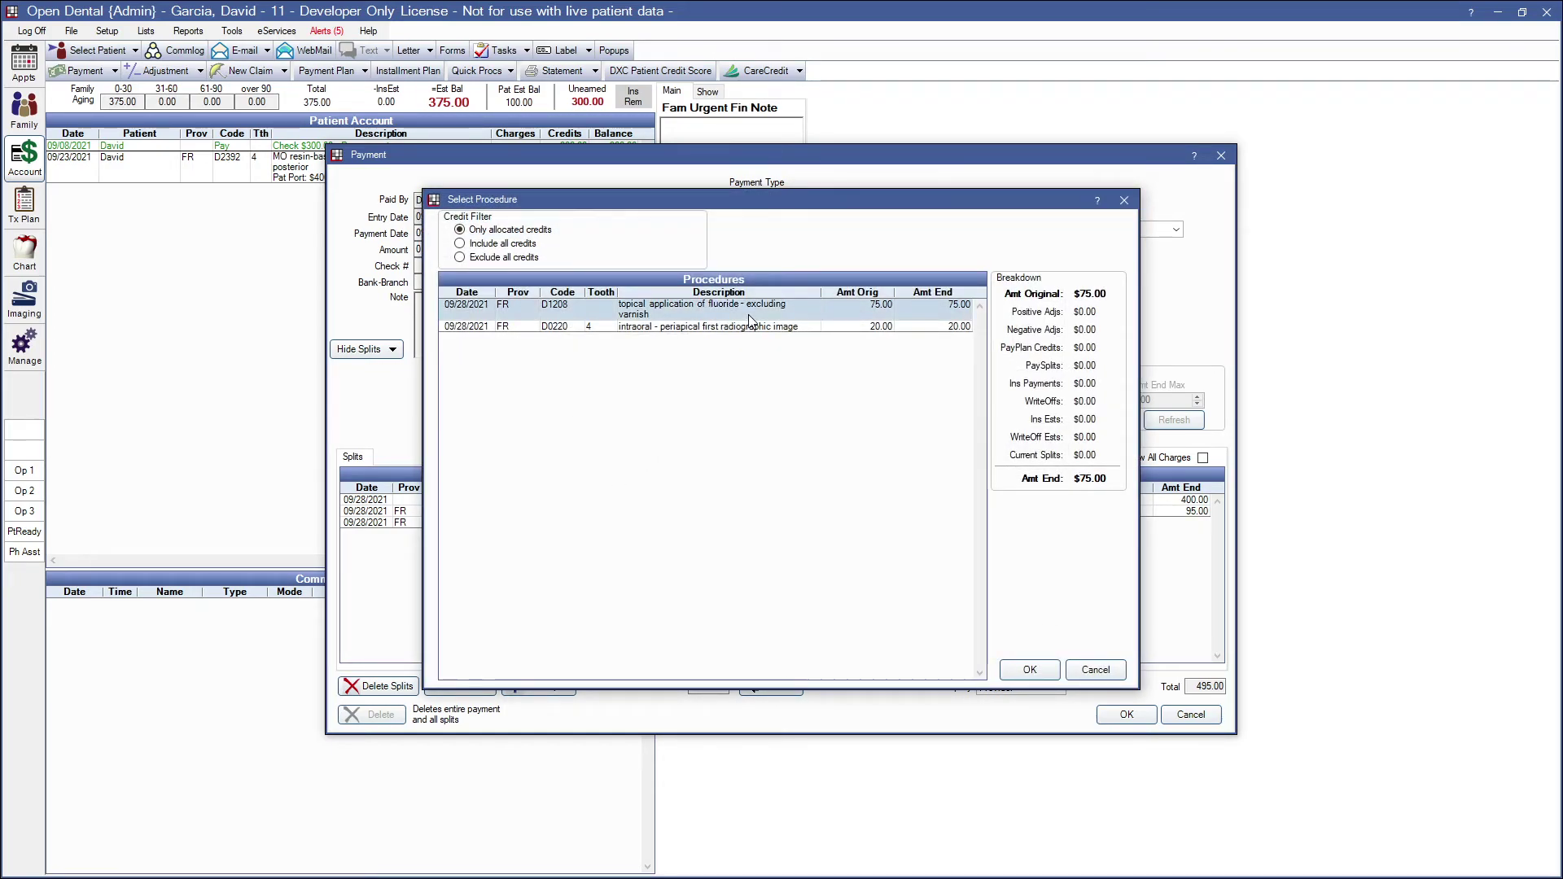
{"action": "left_click", "coordinate": [1030, 670]}
{"action": "left_click", "coordinate": [565, 325]}
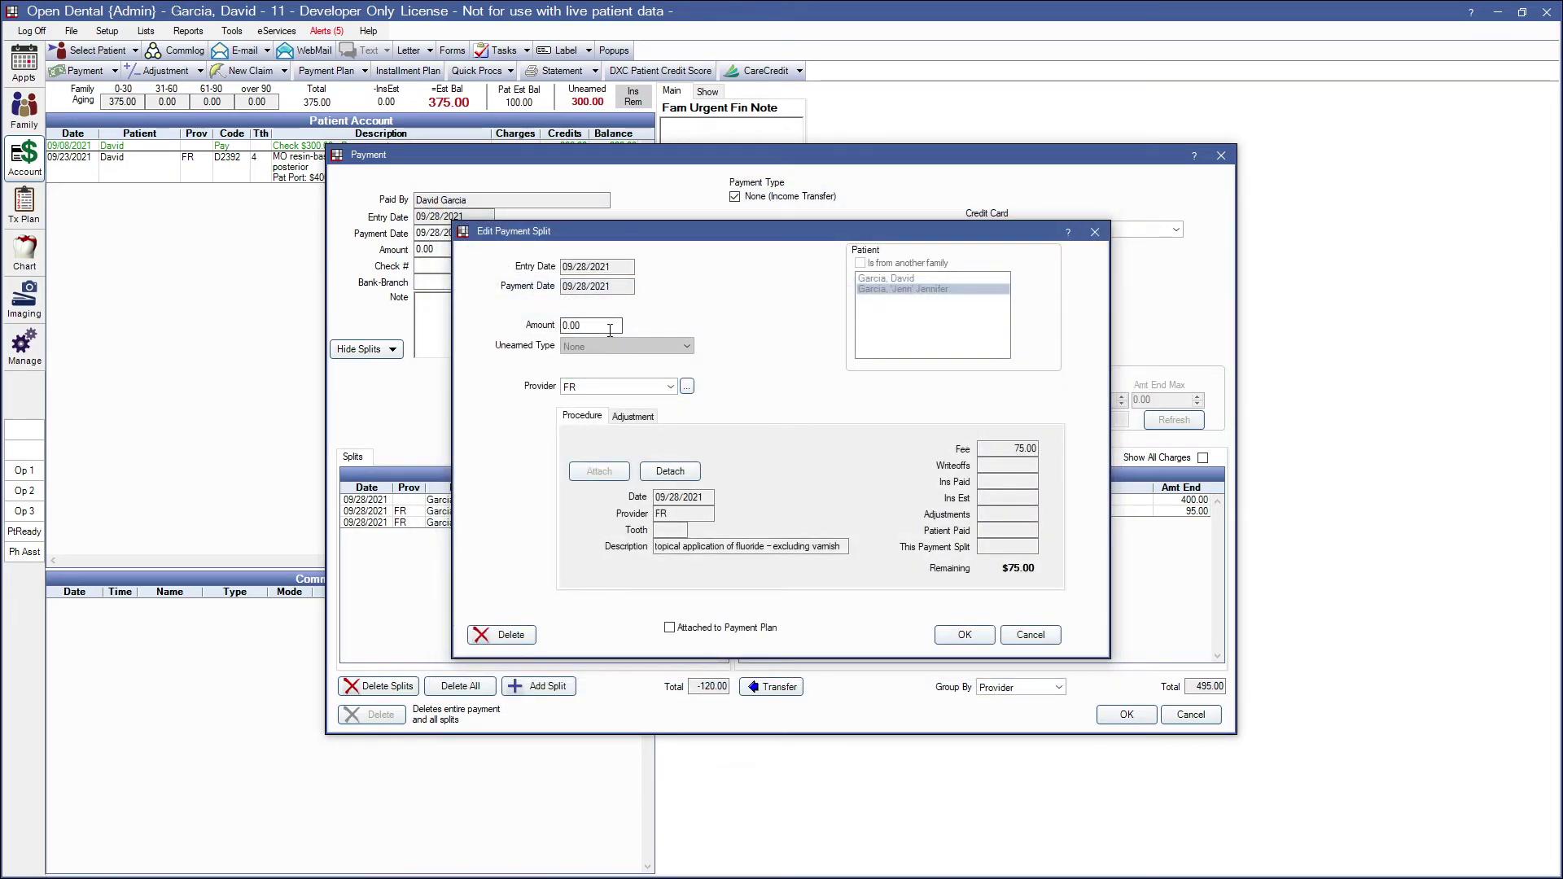
{"action": "type", "text": "75"}
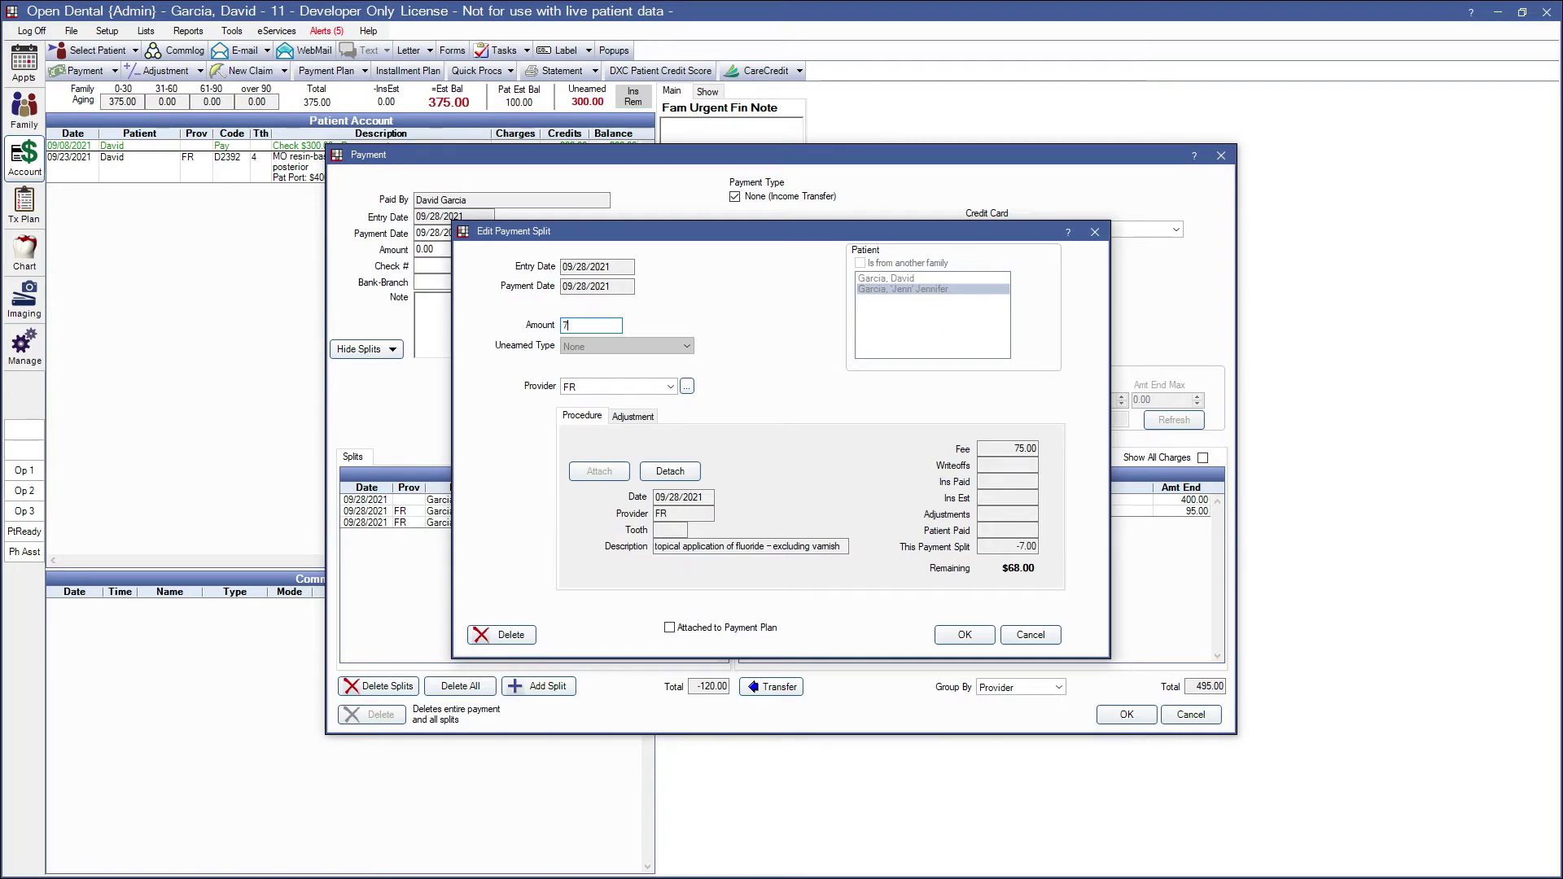
{"action": "left_click", "coordinate": [965, 637]}
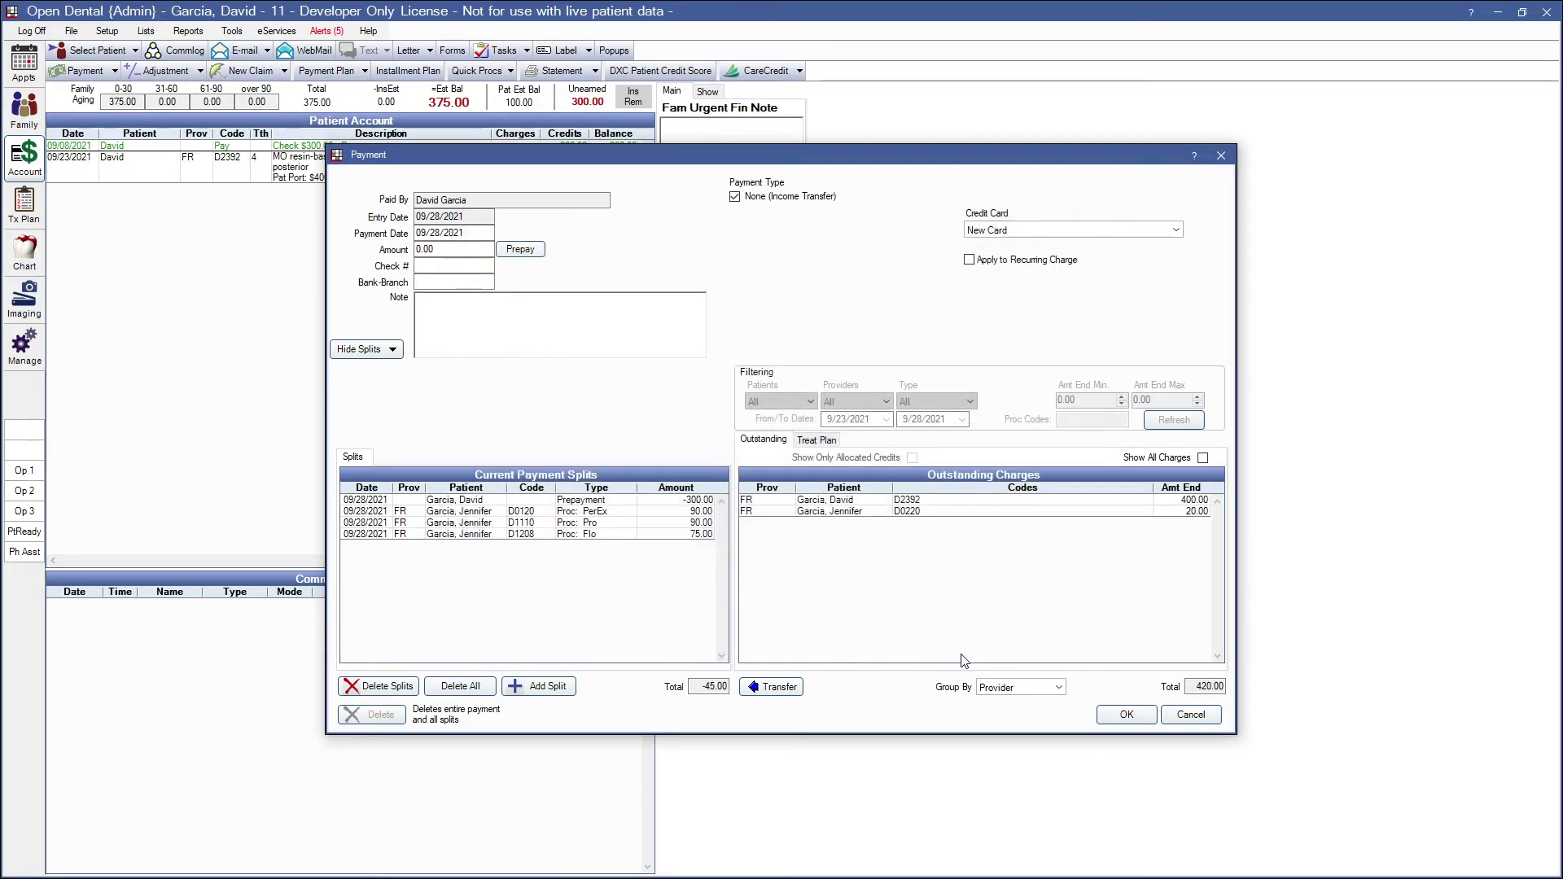
Add a 20 split for the other family member, attached to the 09/28/2021 periapical first radiographic image (D0220).
{"action": "left_click", "coordinate": [570, 693]}
{"action": "left_click", "coordinate": [904, 290]}
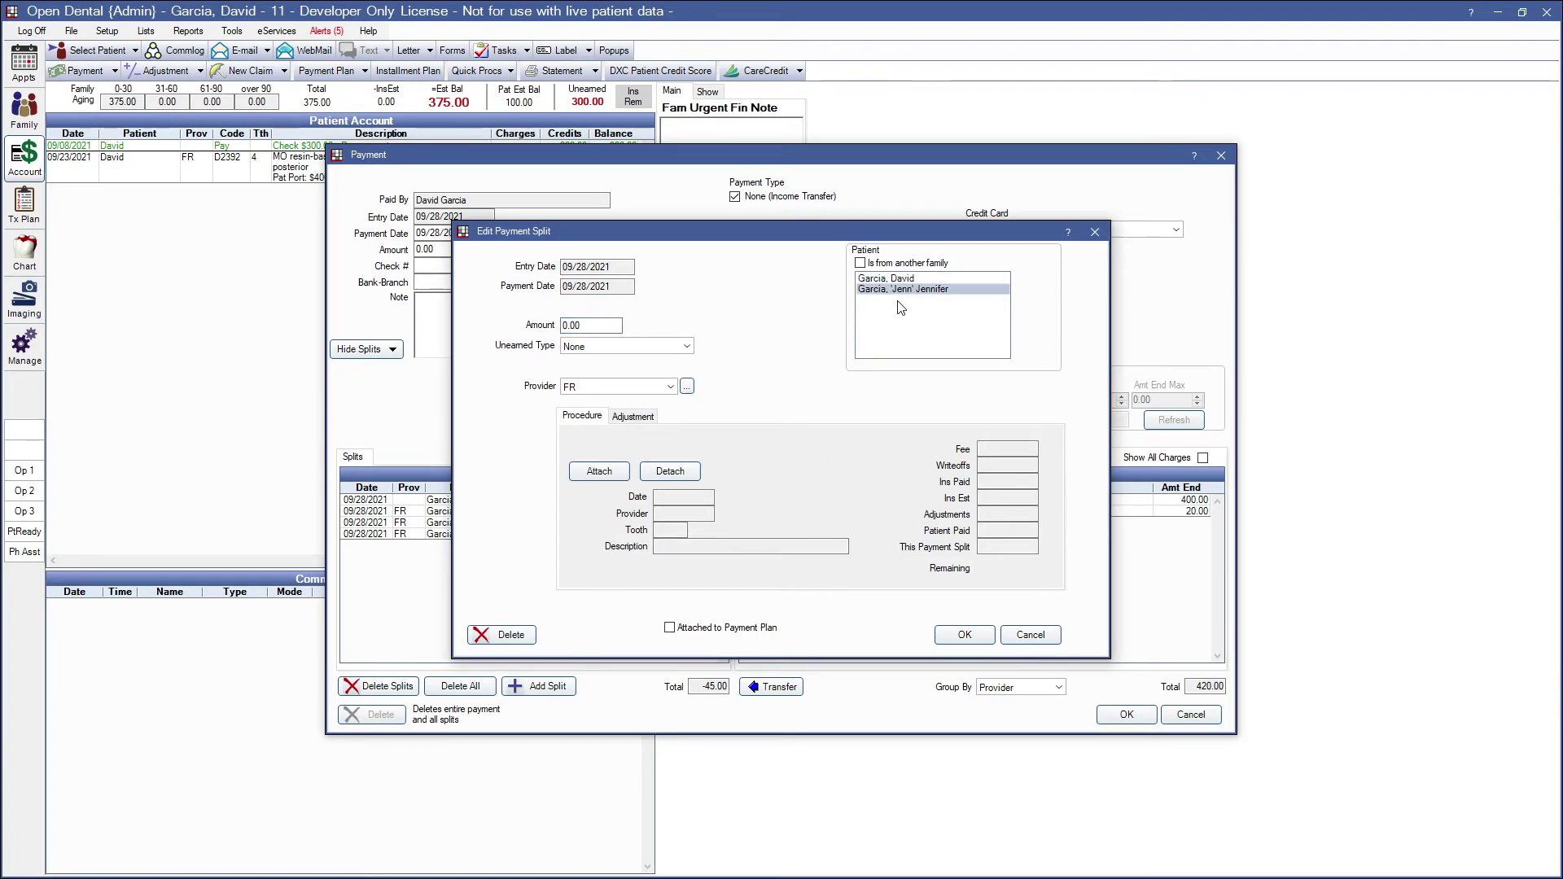
{"action": "left_click", "coordinate": [599, 473]}
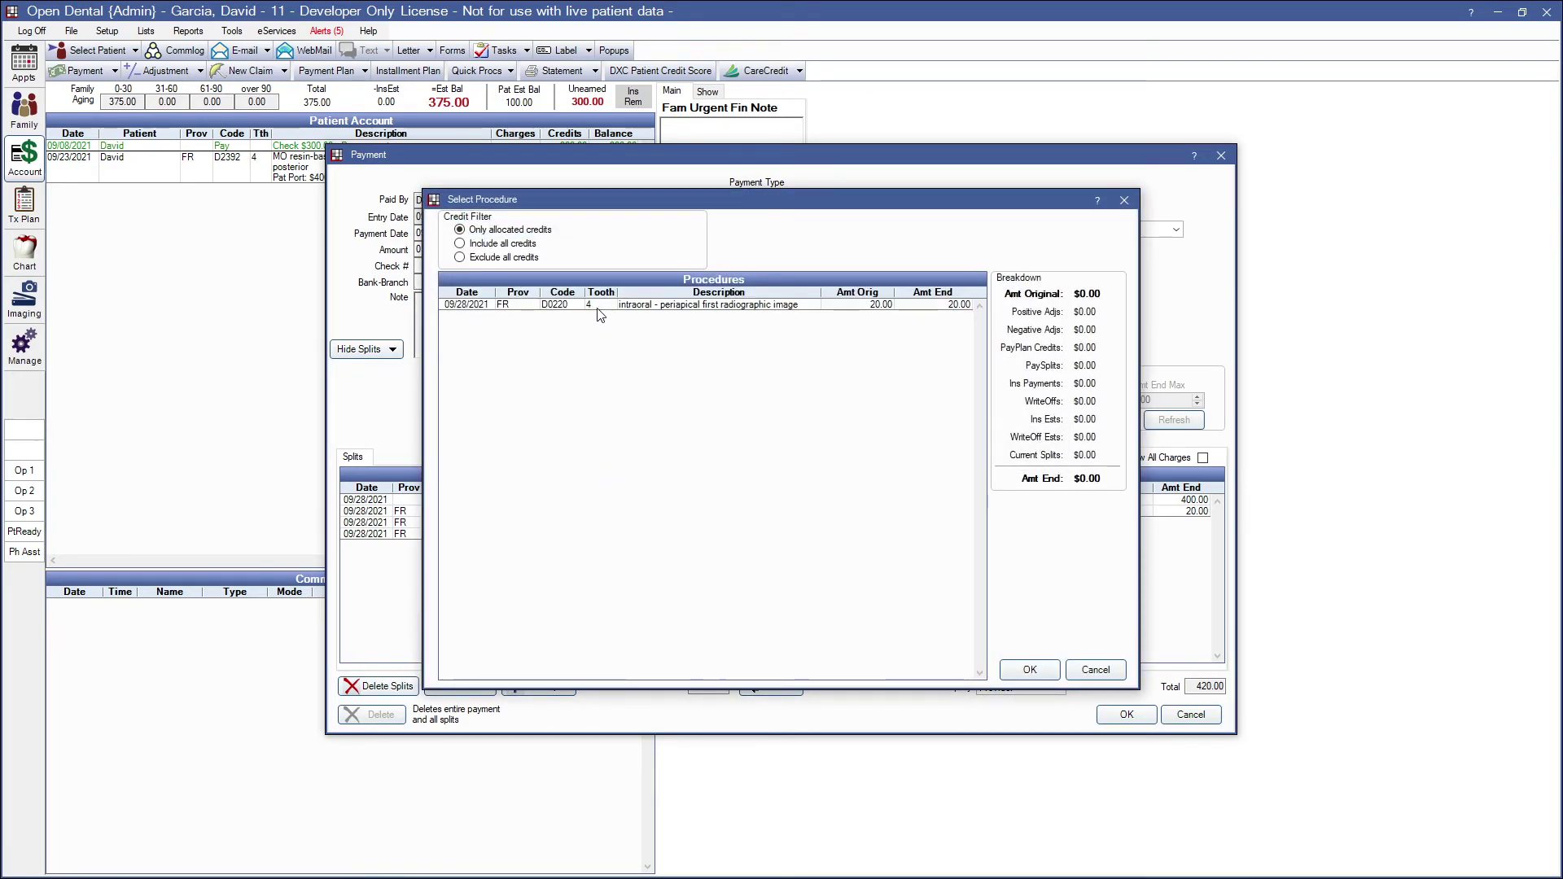
{"action": "left_click", "coordinate": [634, 306]}
{"action": "left_click", "coordinate": [1023, 675]}
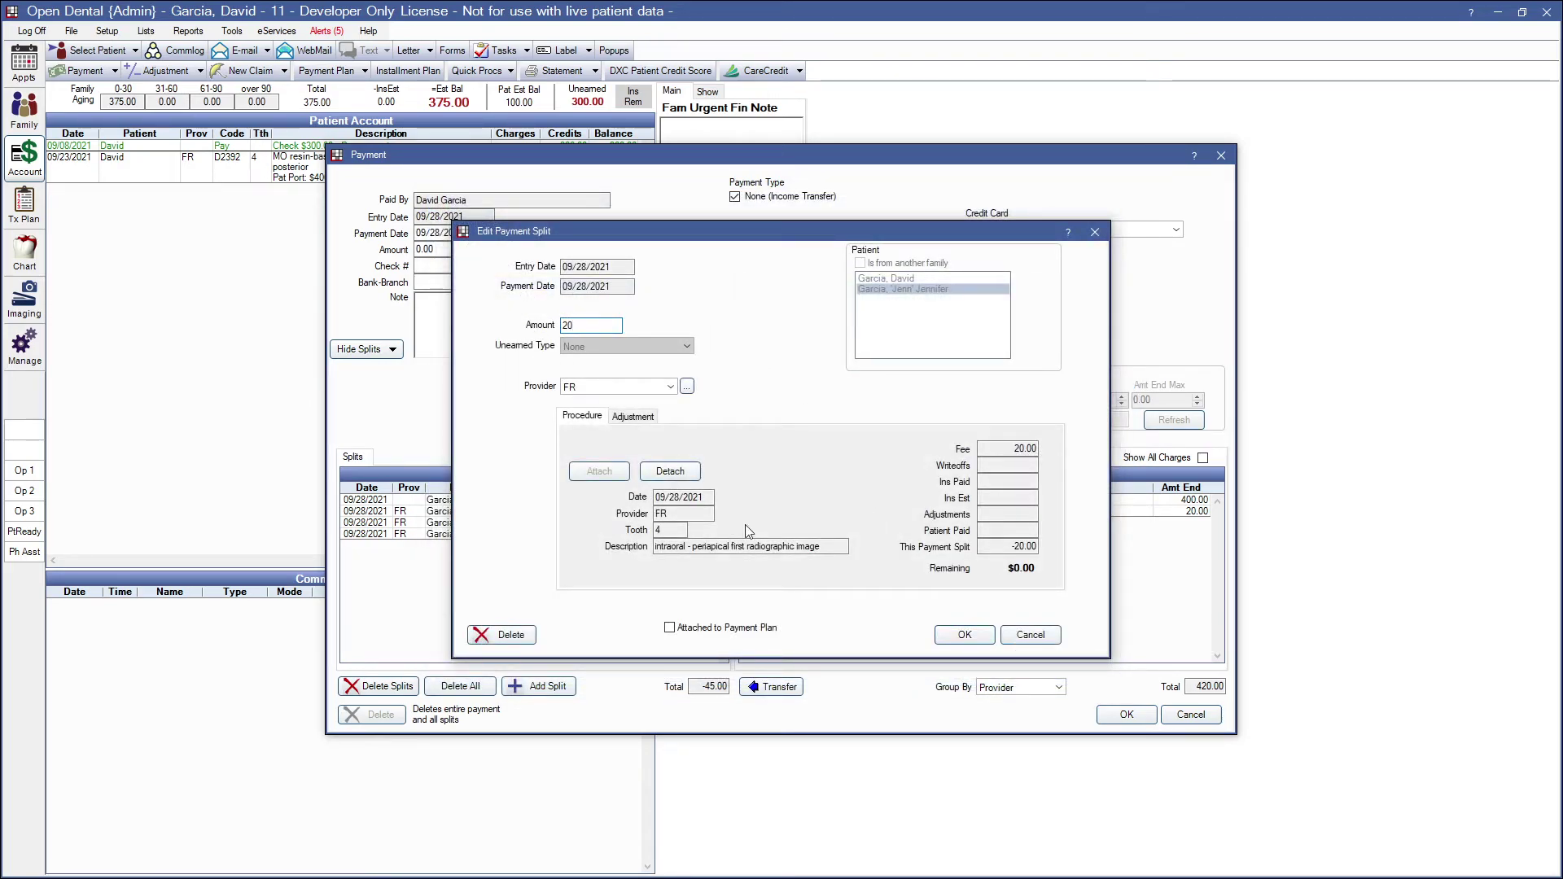
{"action": "left_click", "coordinate": [964, 635]}
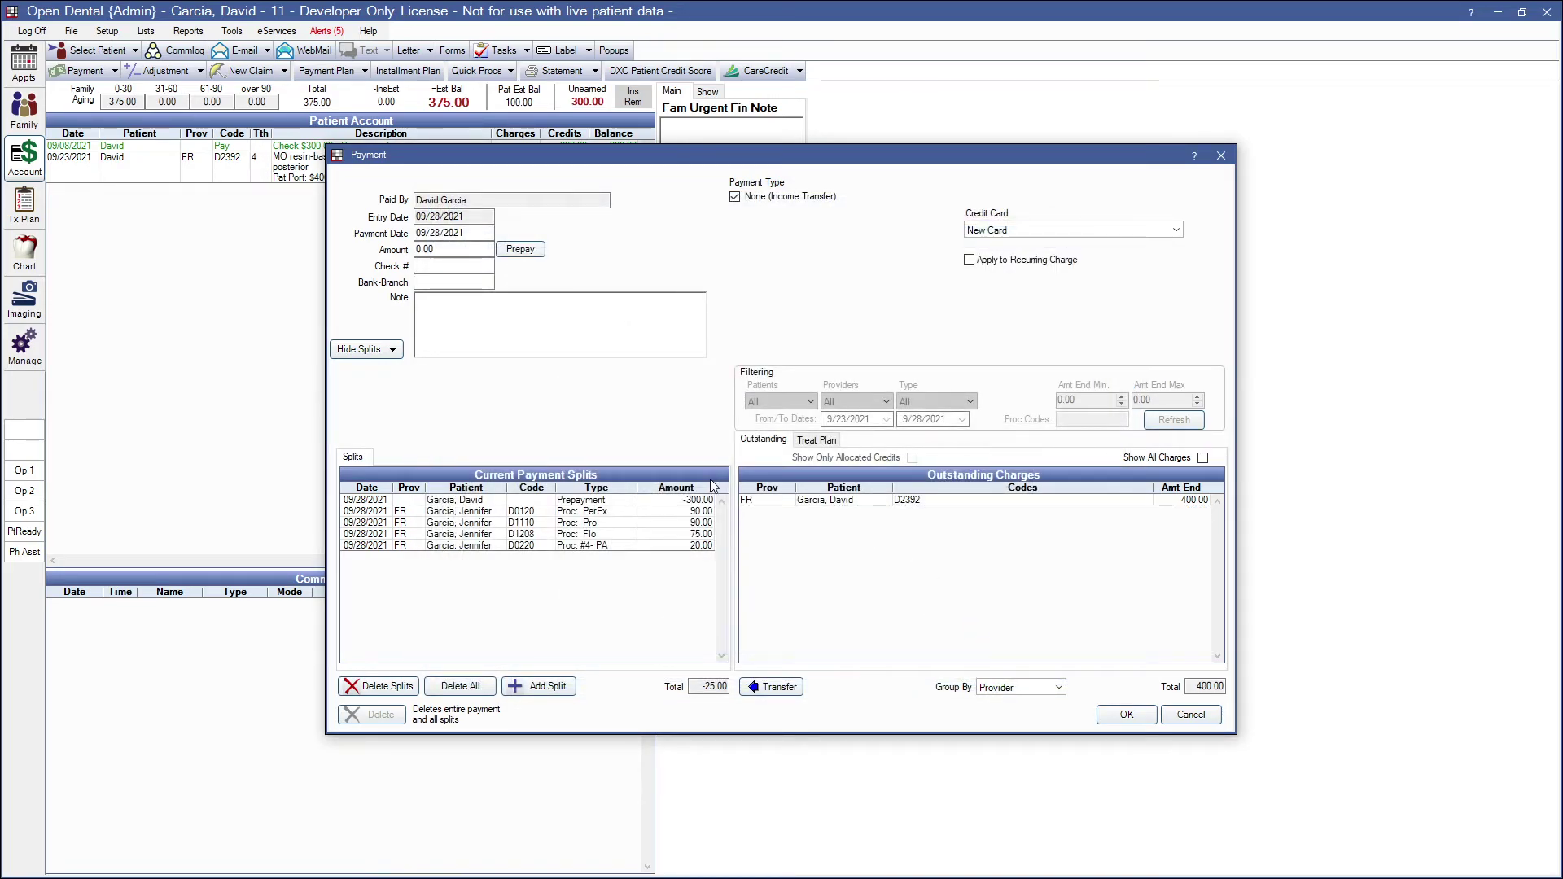
Add a 25 split for the account's patient, attached to the 09/23/2021 two-surface resin composite (D2392), and save the income transfer.
{"action": "left_click", "coordinate": [663, 503]}
{"action": "left_click", "coordinate": [671, 546], "text": "shift"}
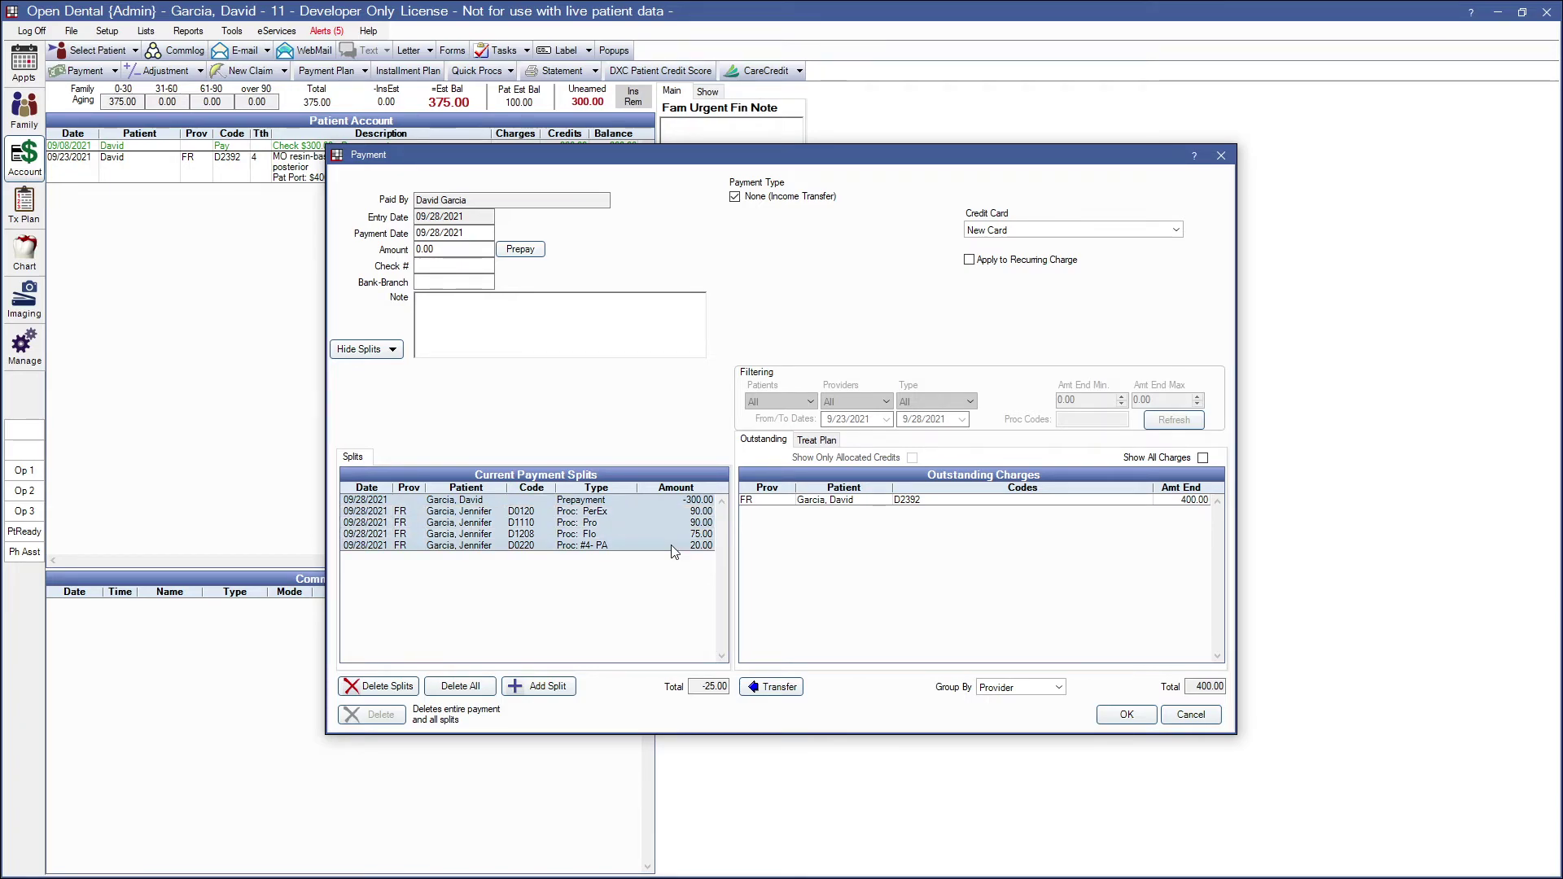
{"action": "left_click_drag", "start_coordinate": [698, 686], "coordinate": [727, 686]}
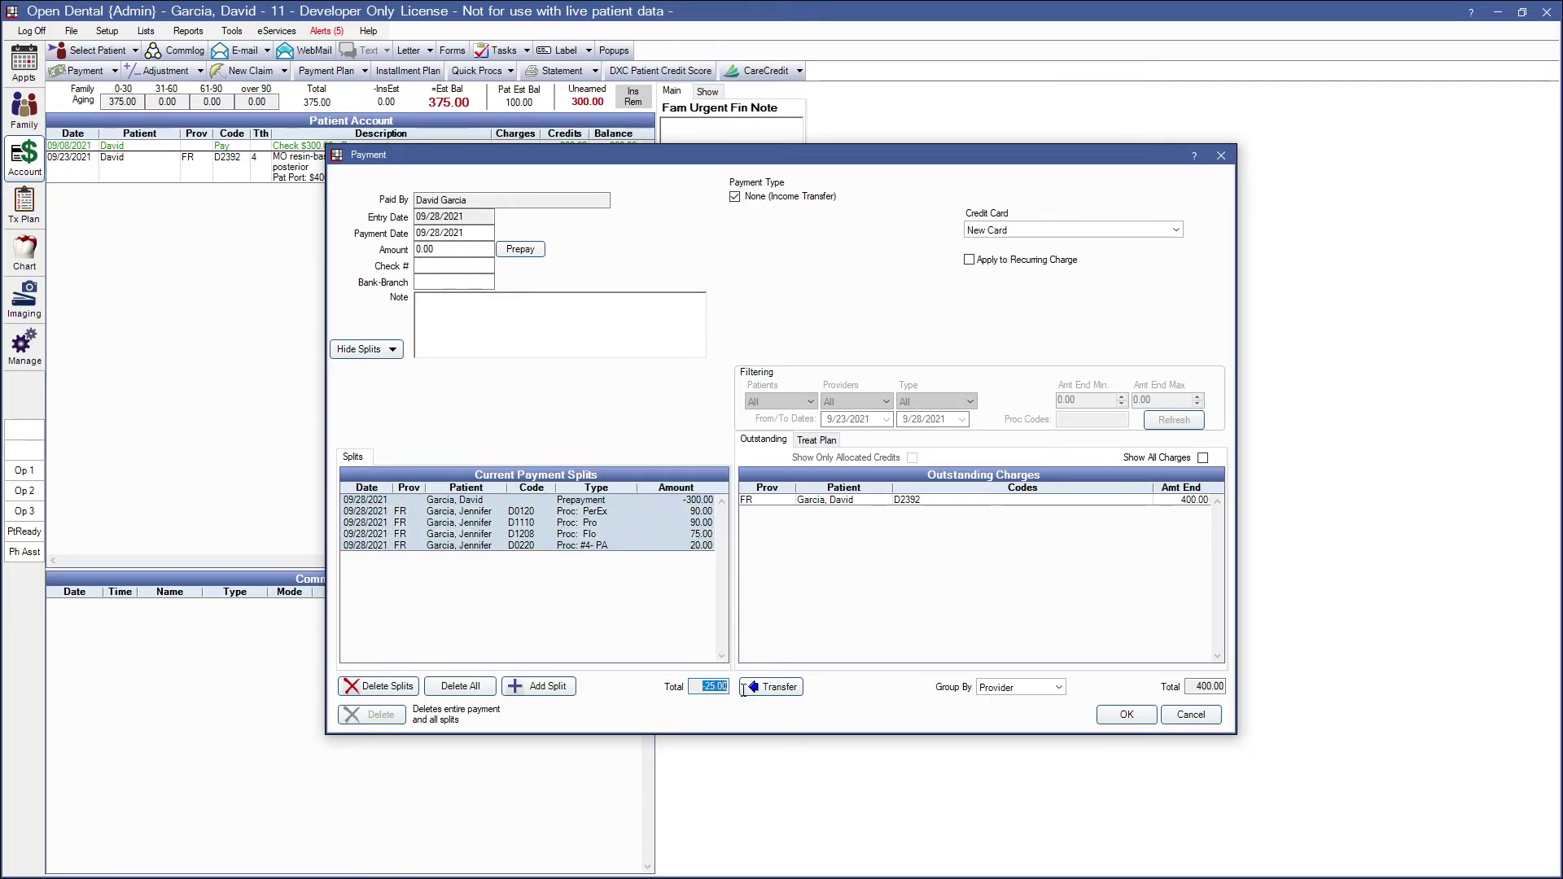
{"action": "left_click", "coordinate": [697, 685]}
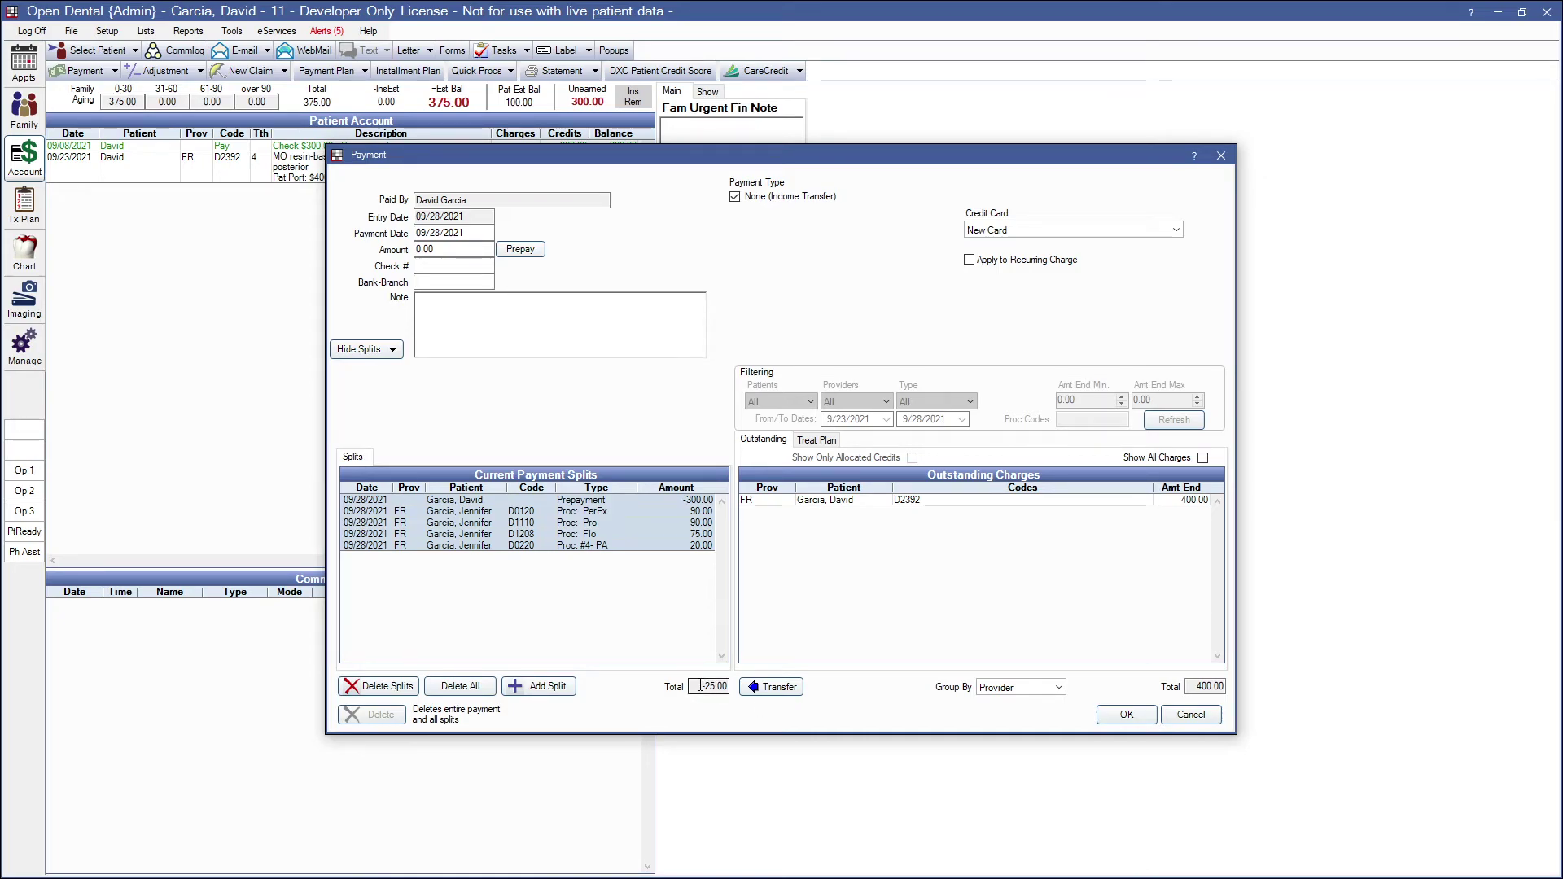
{"action": "left_click", "coordinate": [544, 686]}
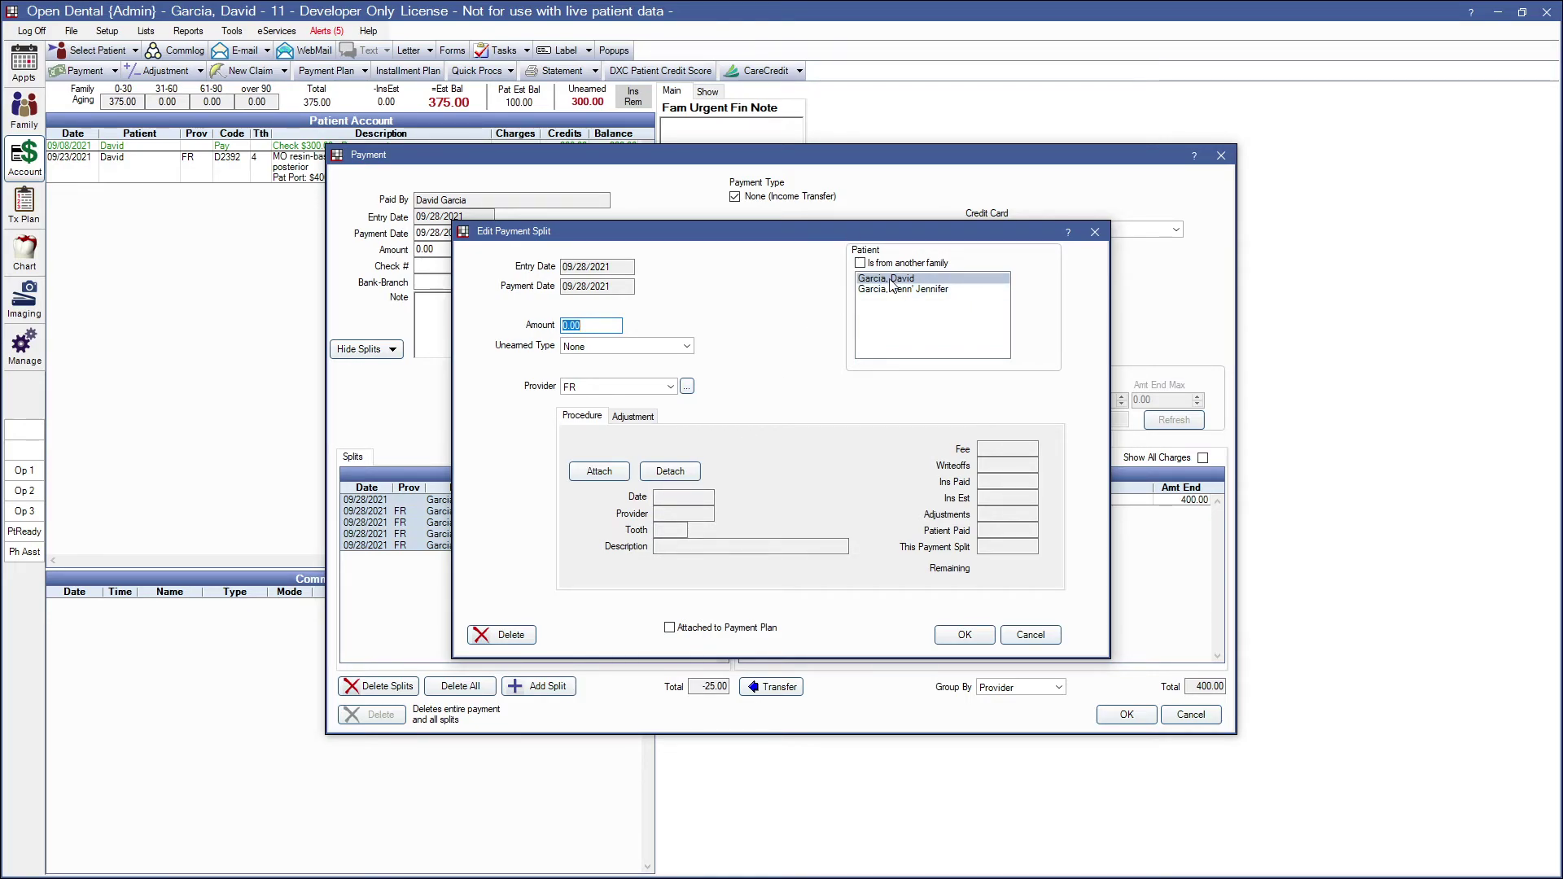
{"action": "left_click", "coordinate": [581, 474]}
{"action": "left_click", "coordinate": [710, 306]}
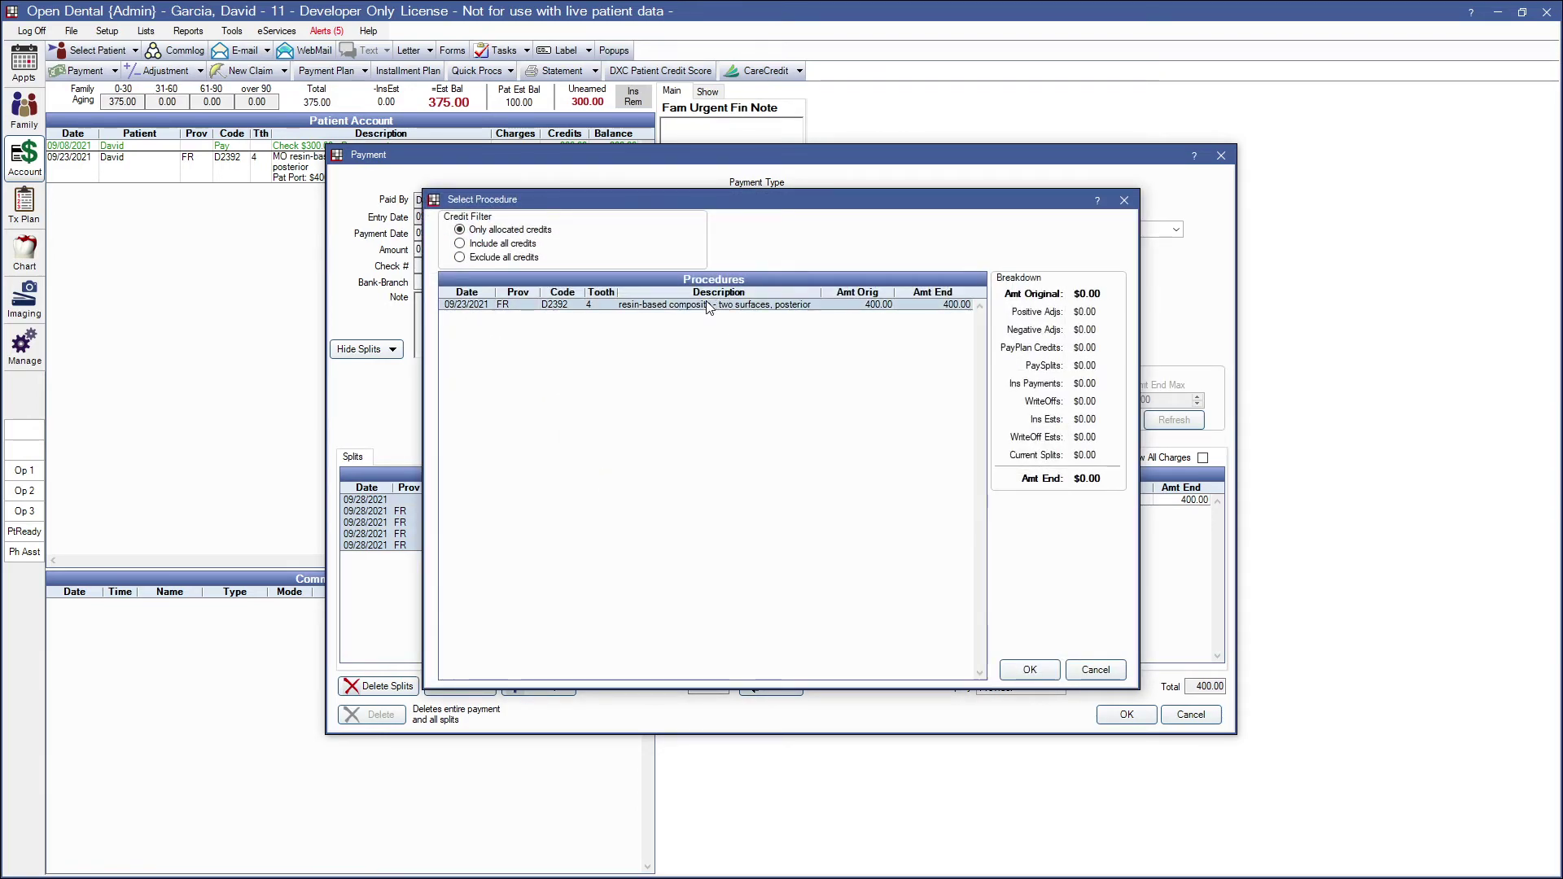
{"action": "left_click", "coordinate": [1030, 669]}
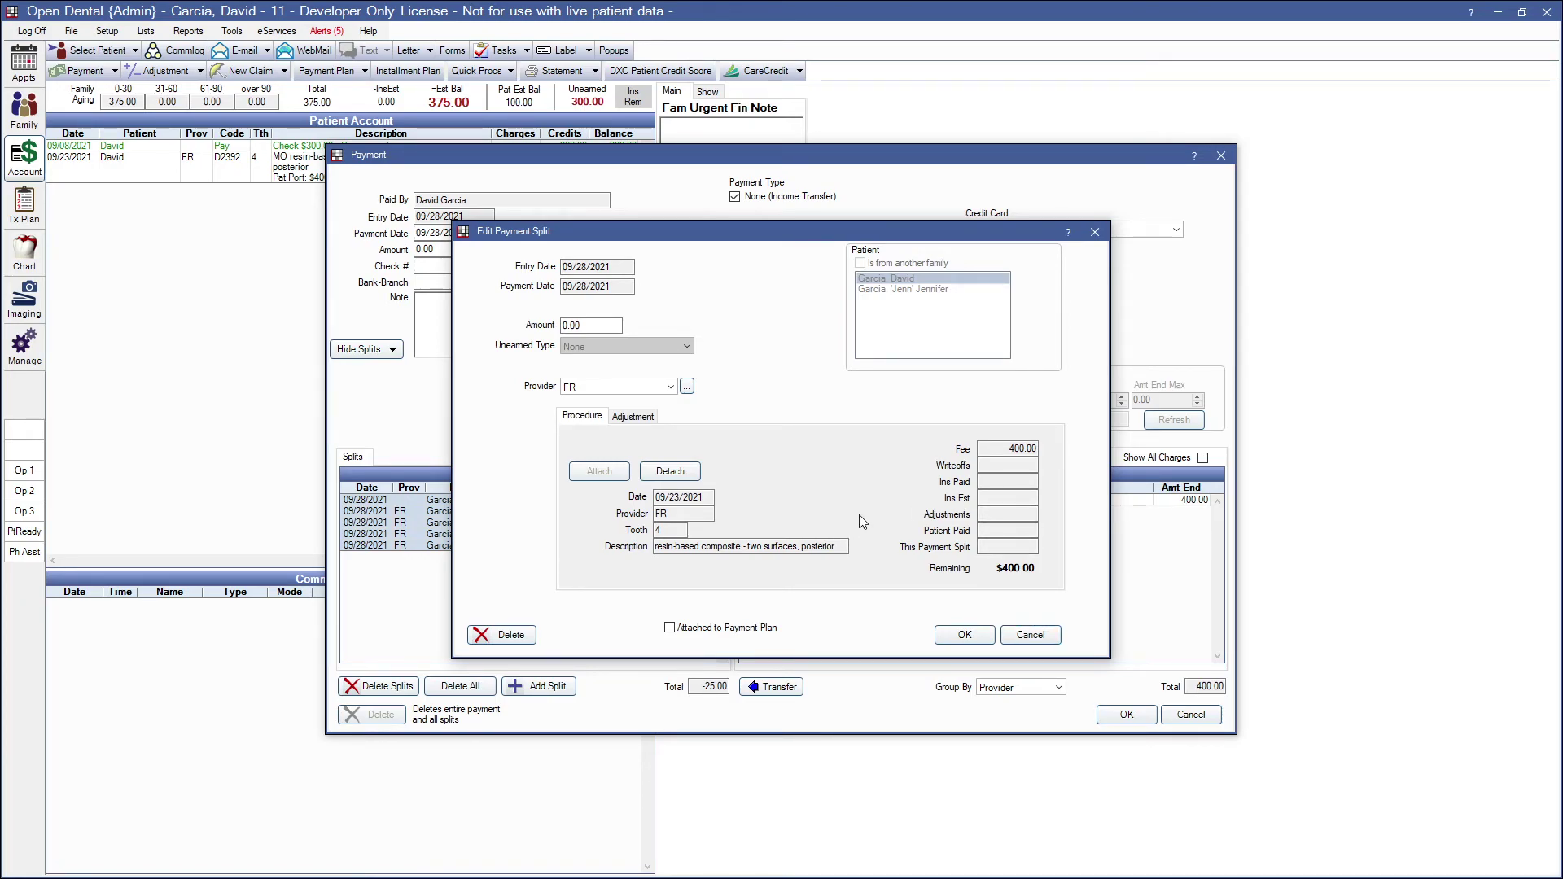
{"action": "double_click", "coordinate": [569, 324]}
{"action": "type", "text": "25"}
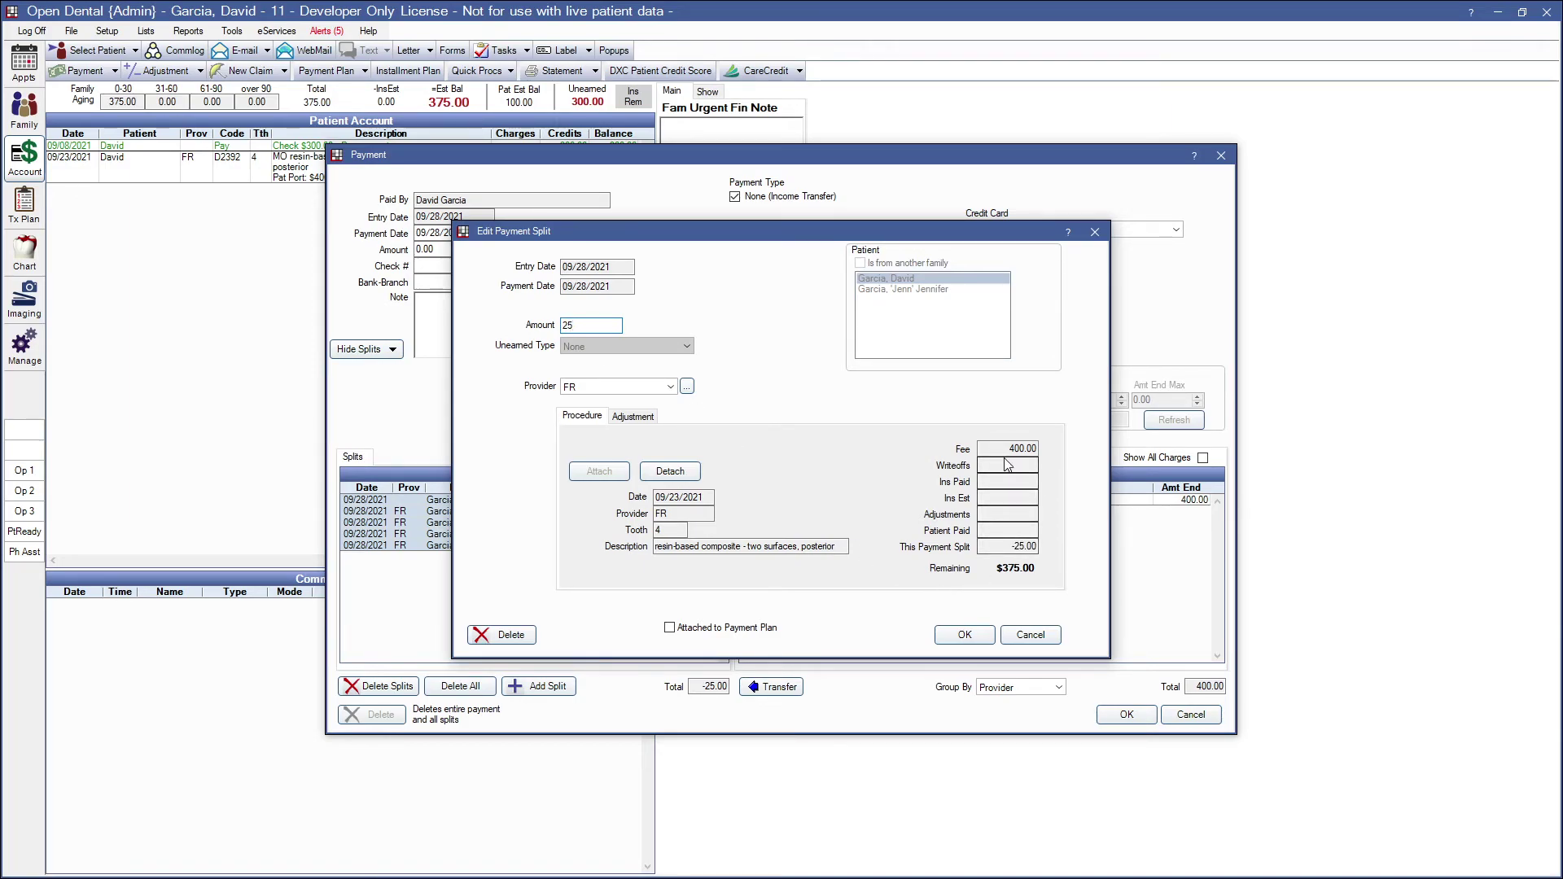
{"action": "left_click", "coordinate": [990, 546]}
{"action": "key", "text": "Delete"}
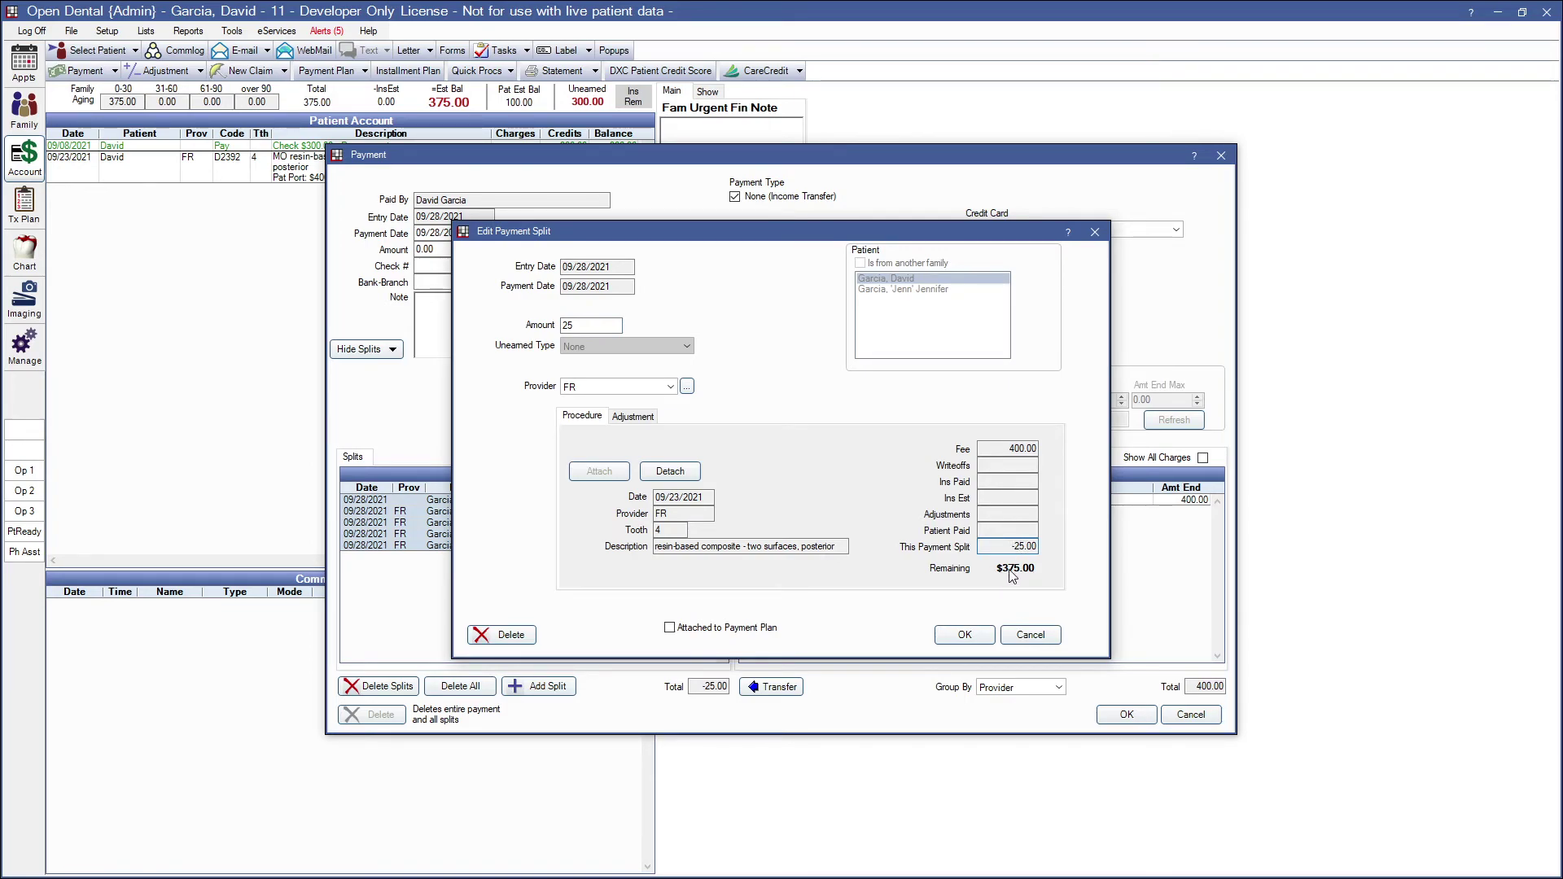
{"action": "type", "text": "-"}
{"action": "left_click", "coordinate": [971, 635]}
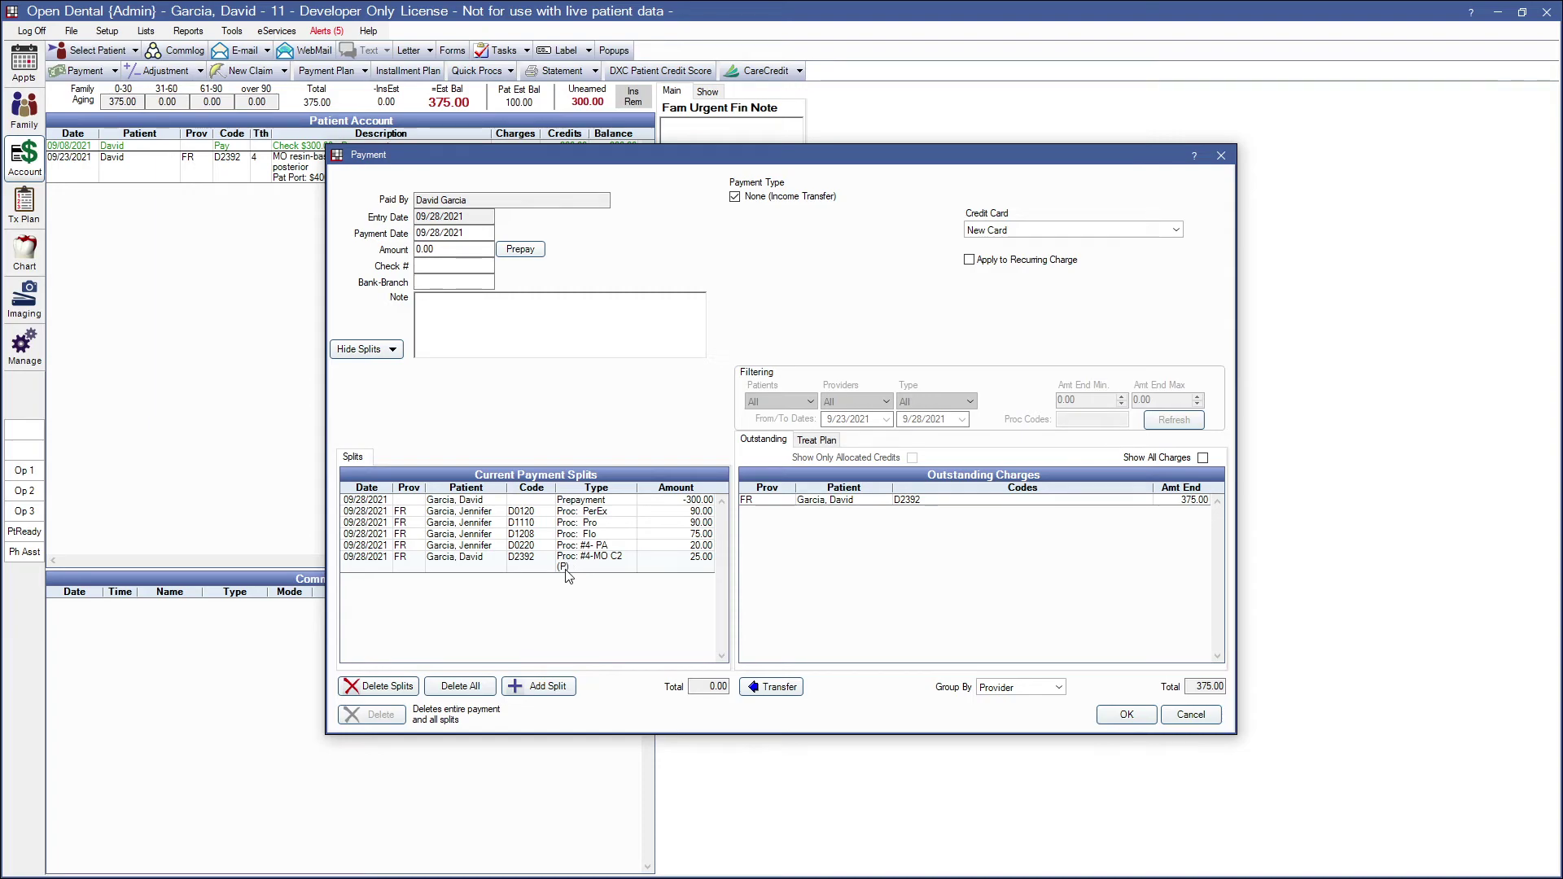
{"action": "left_click", "coordinate": [1126, 715]}
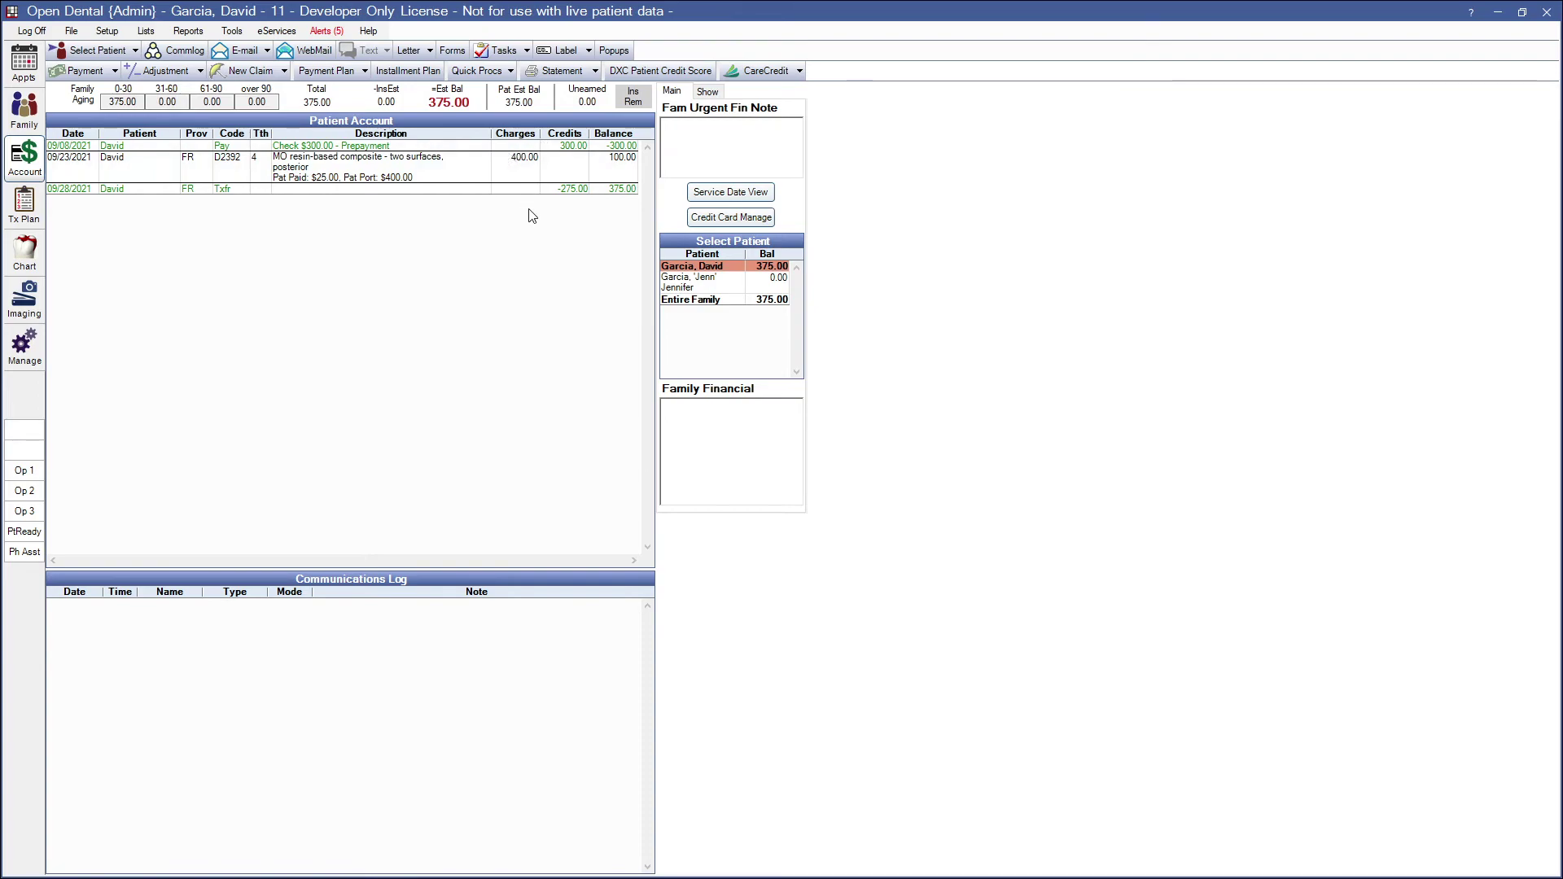
Review the transfer entries and procedure payments in each family member's account and in the entire family's account.
{"action": "left_click", "coordinate": [394, 188]}
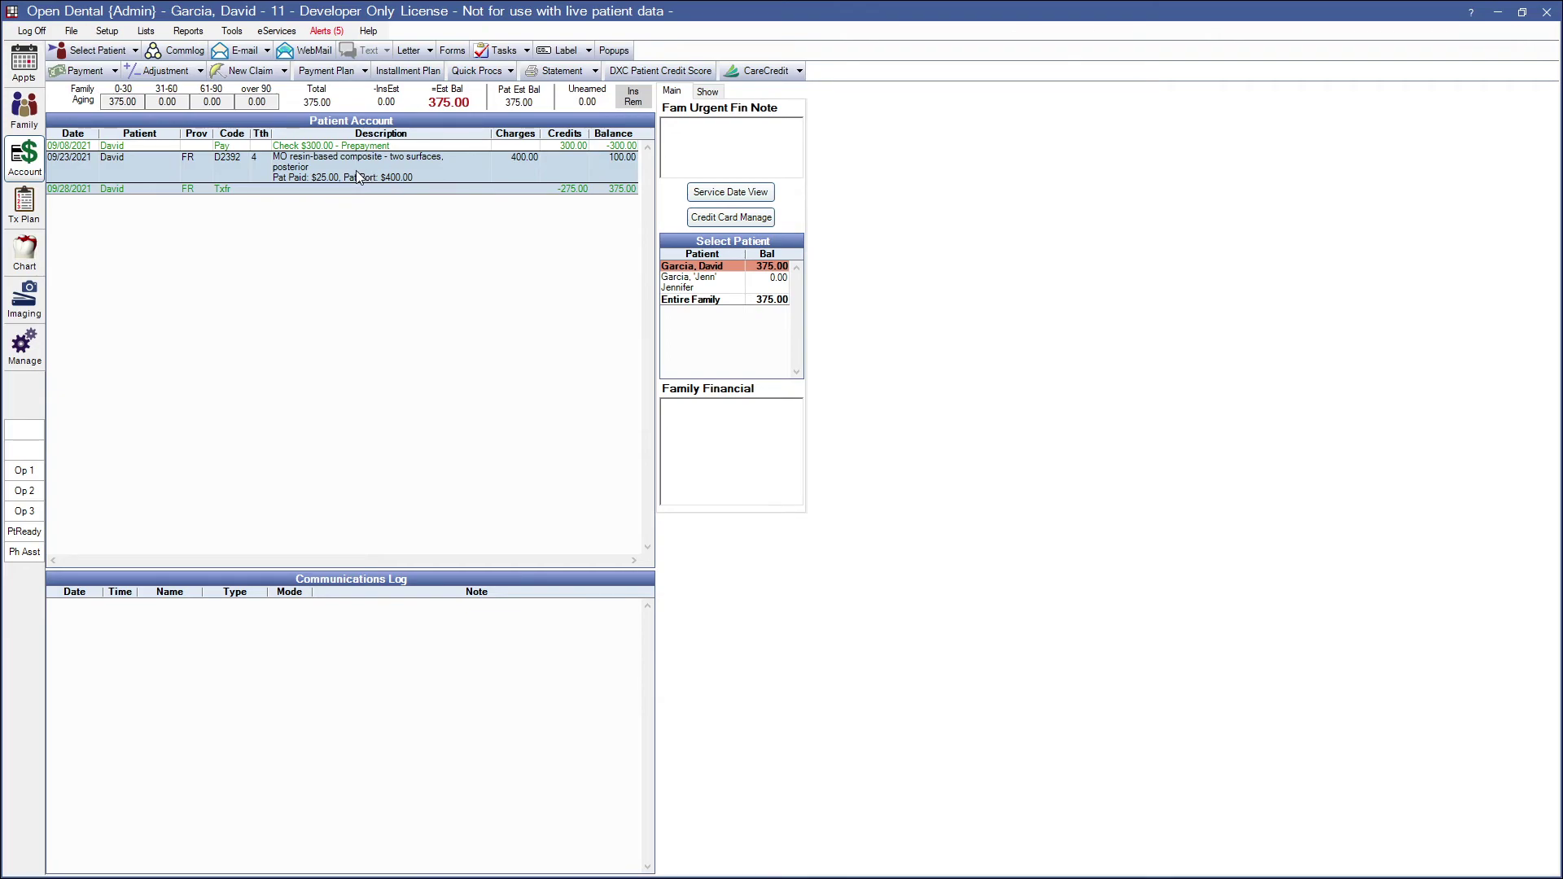
{"action": "left_click", "coordinate": [723, 284]}
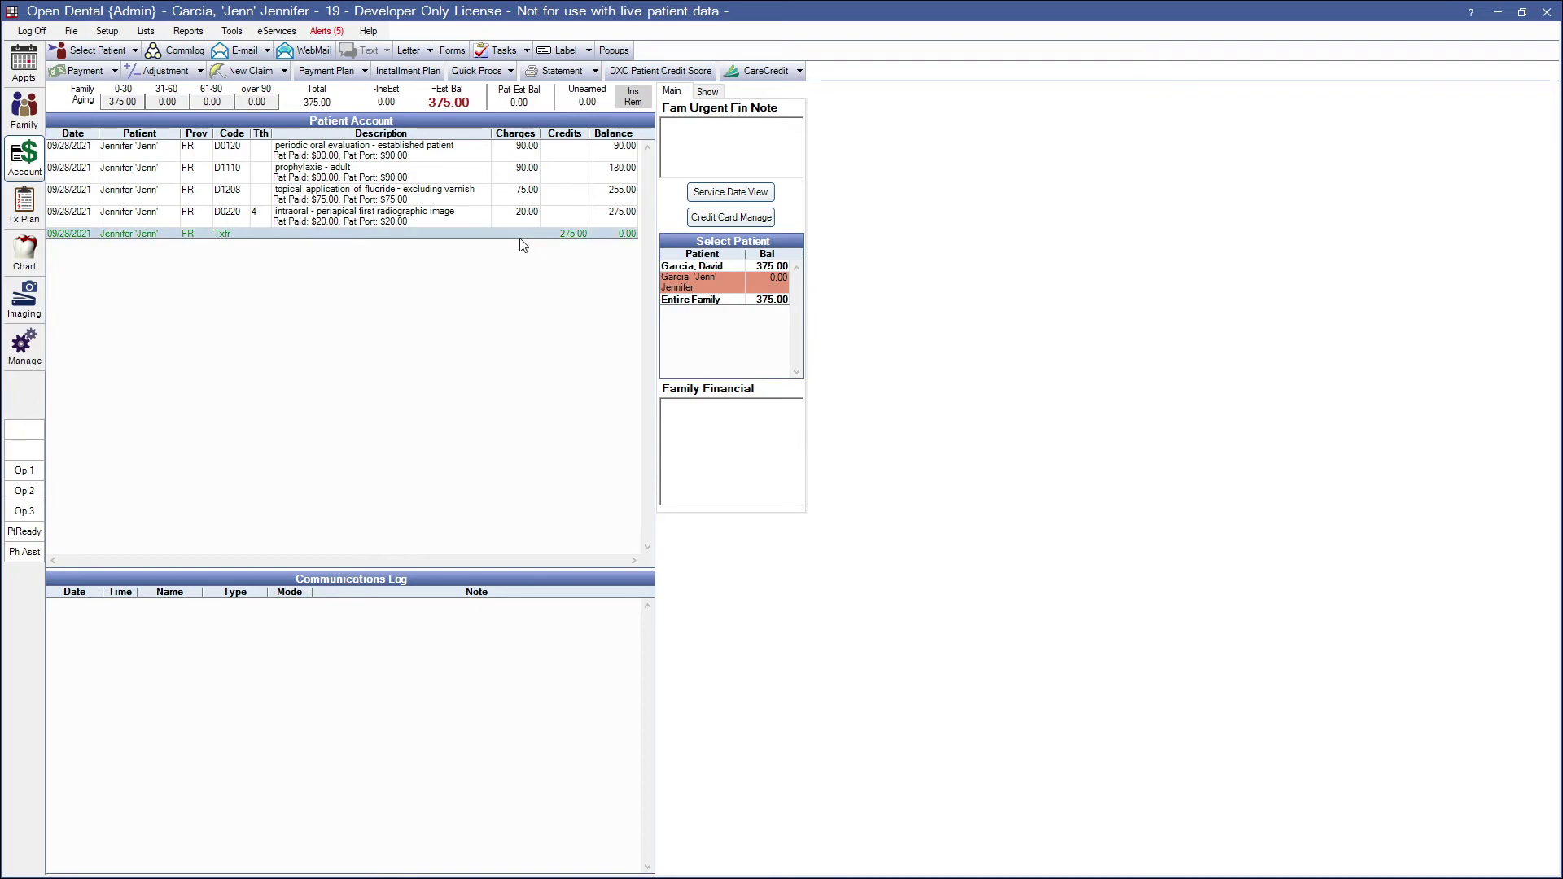
{"action": "left_click_drag", "start_coordinate": [523, 236], "coordinate": [507, 154]}
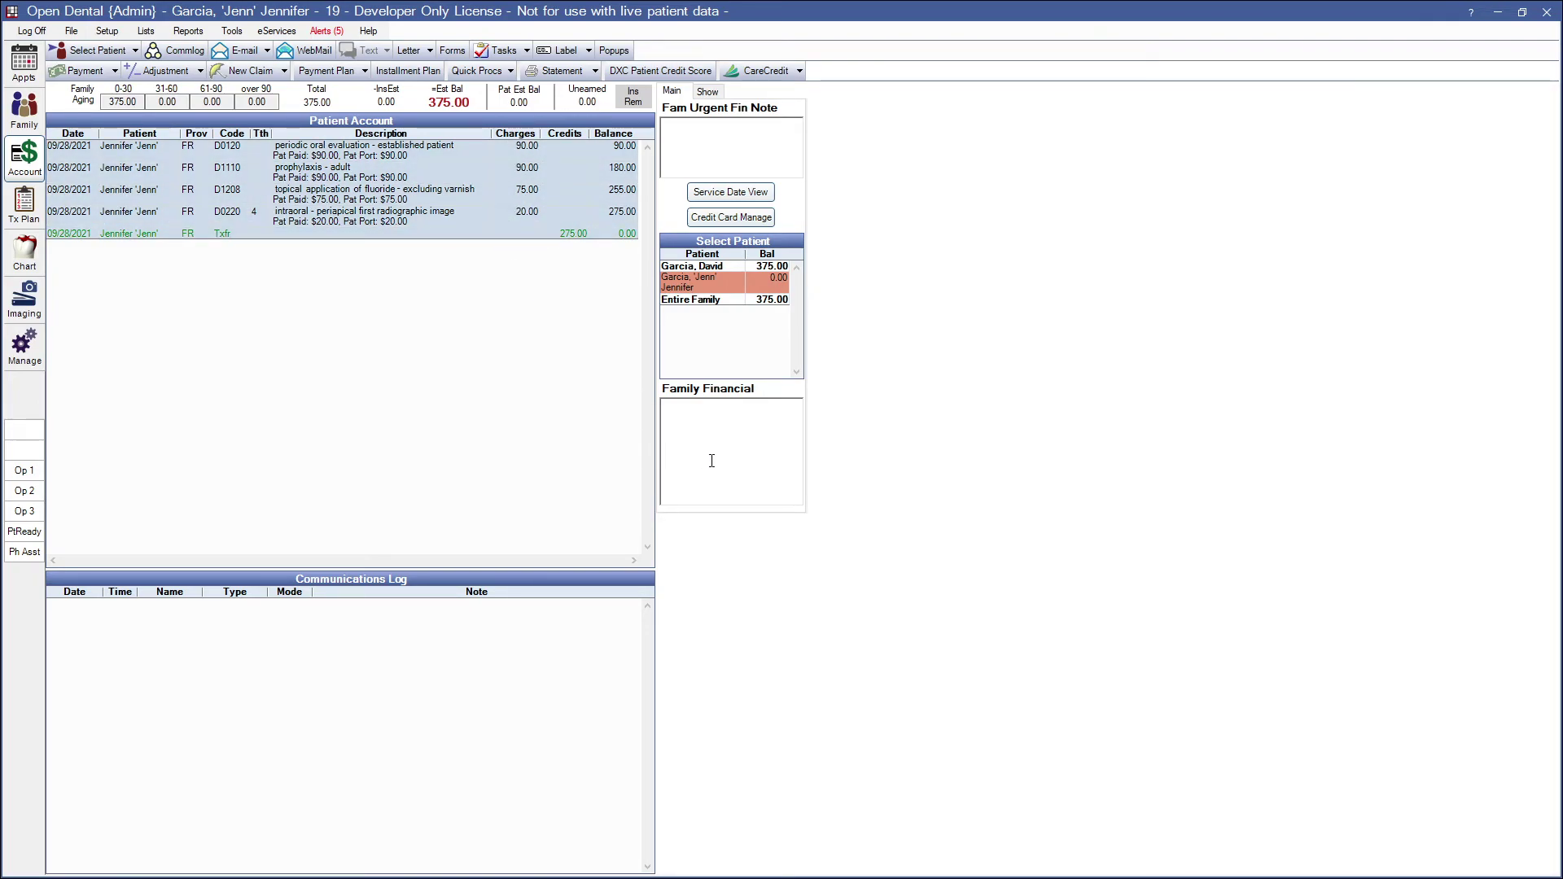
{"action": "left_click", "coordinate": [689, 301]}
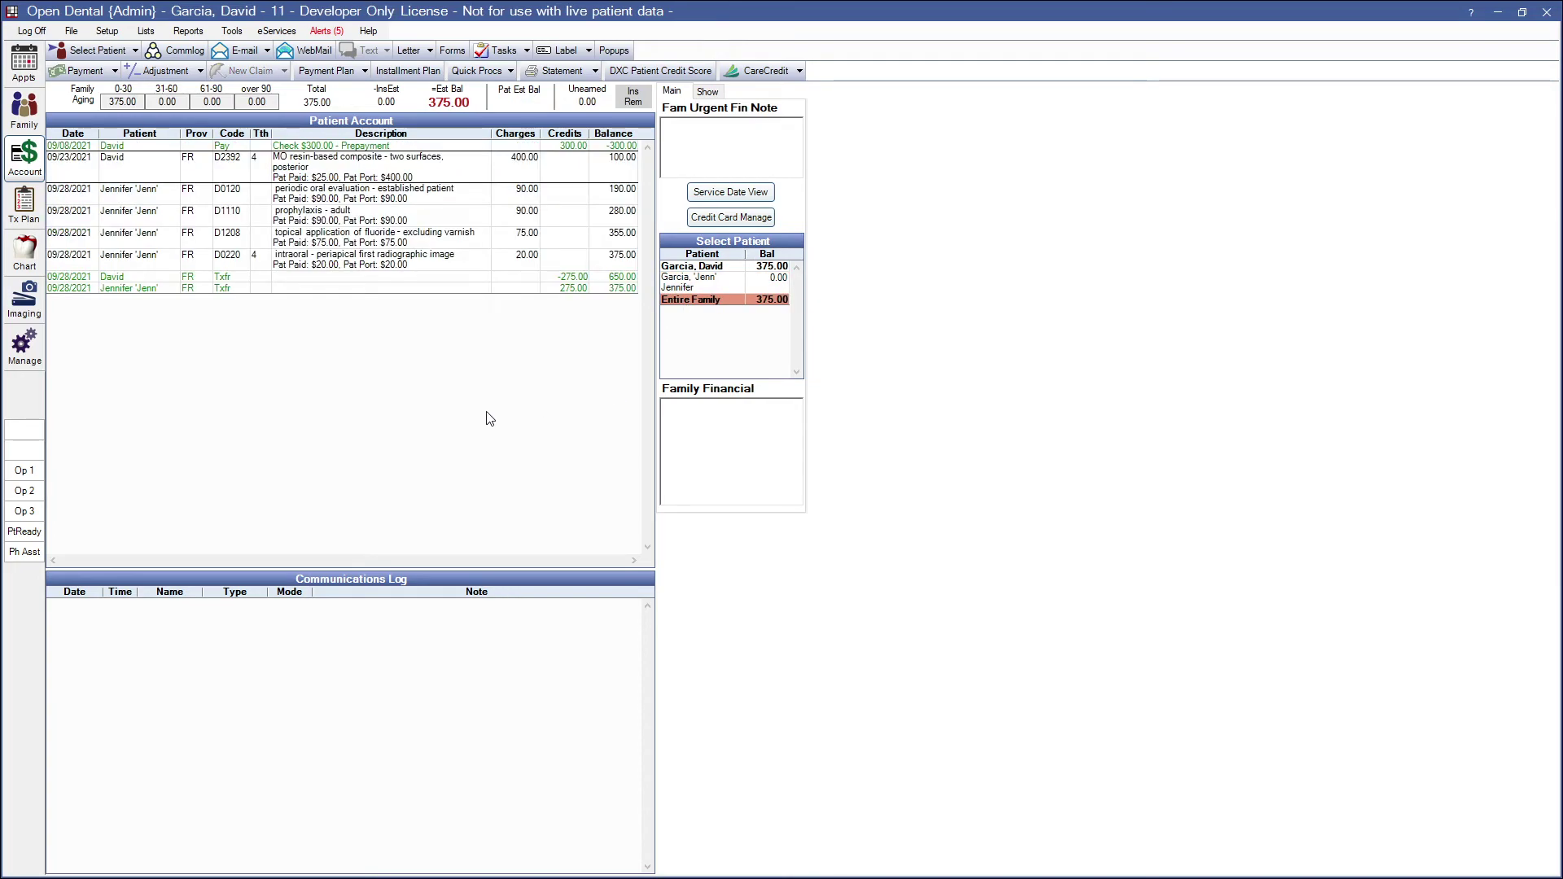
{"action": "left_click", "coordinate": [309, 290]}
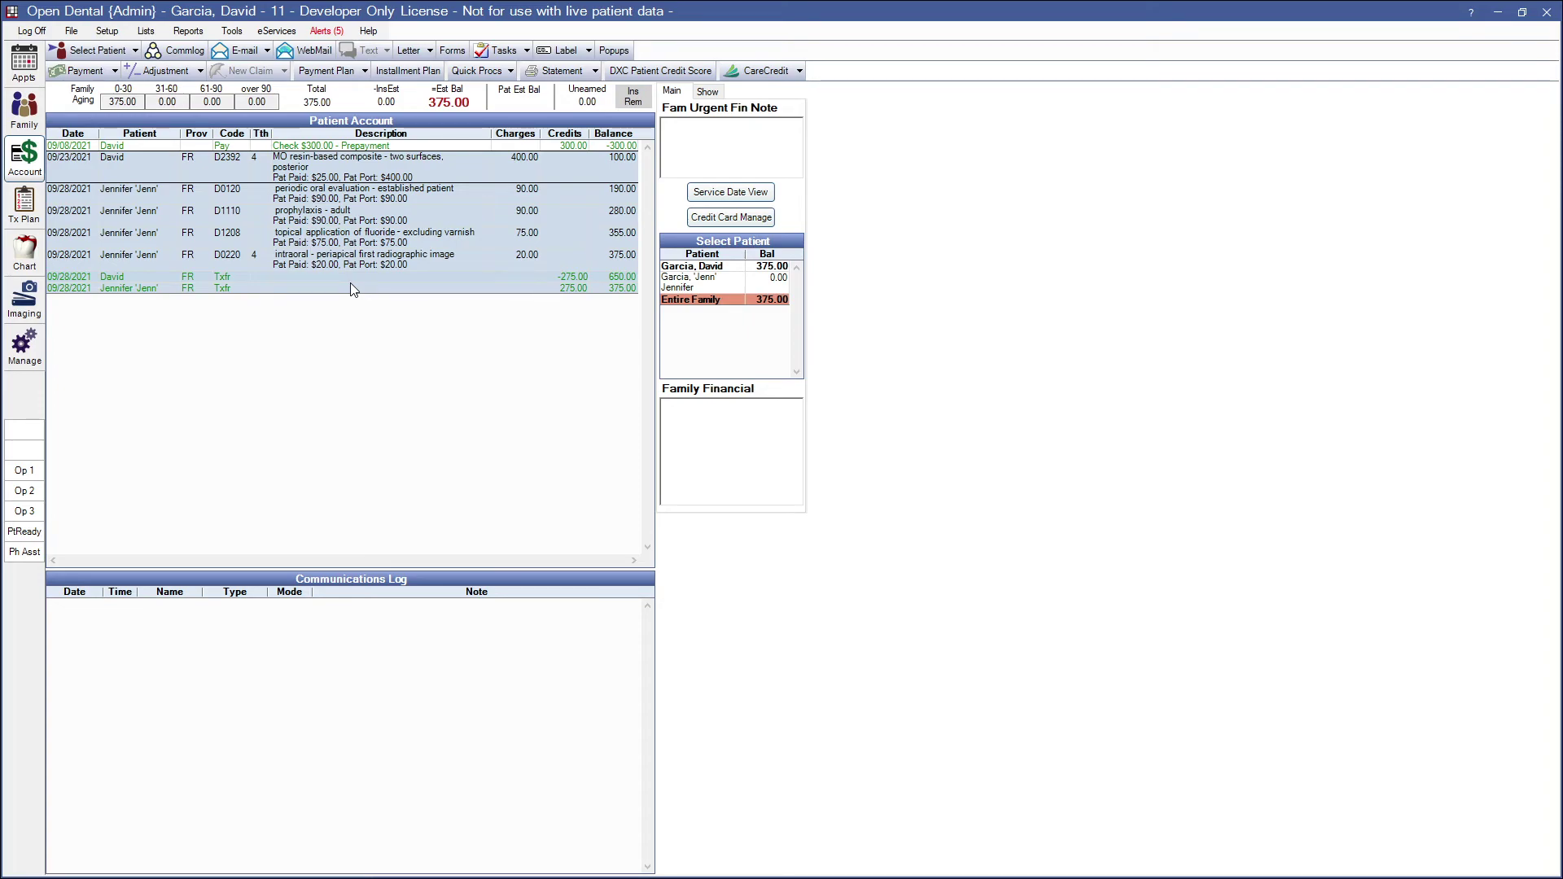
{"action": "left_click", "coordinate": [722, 268]}
{"action": "left_click", "coordinate": [451, 180]}
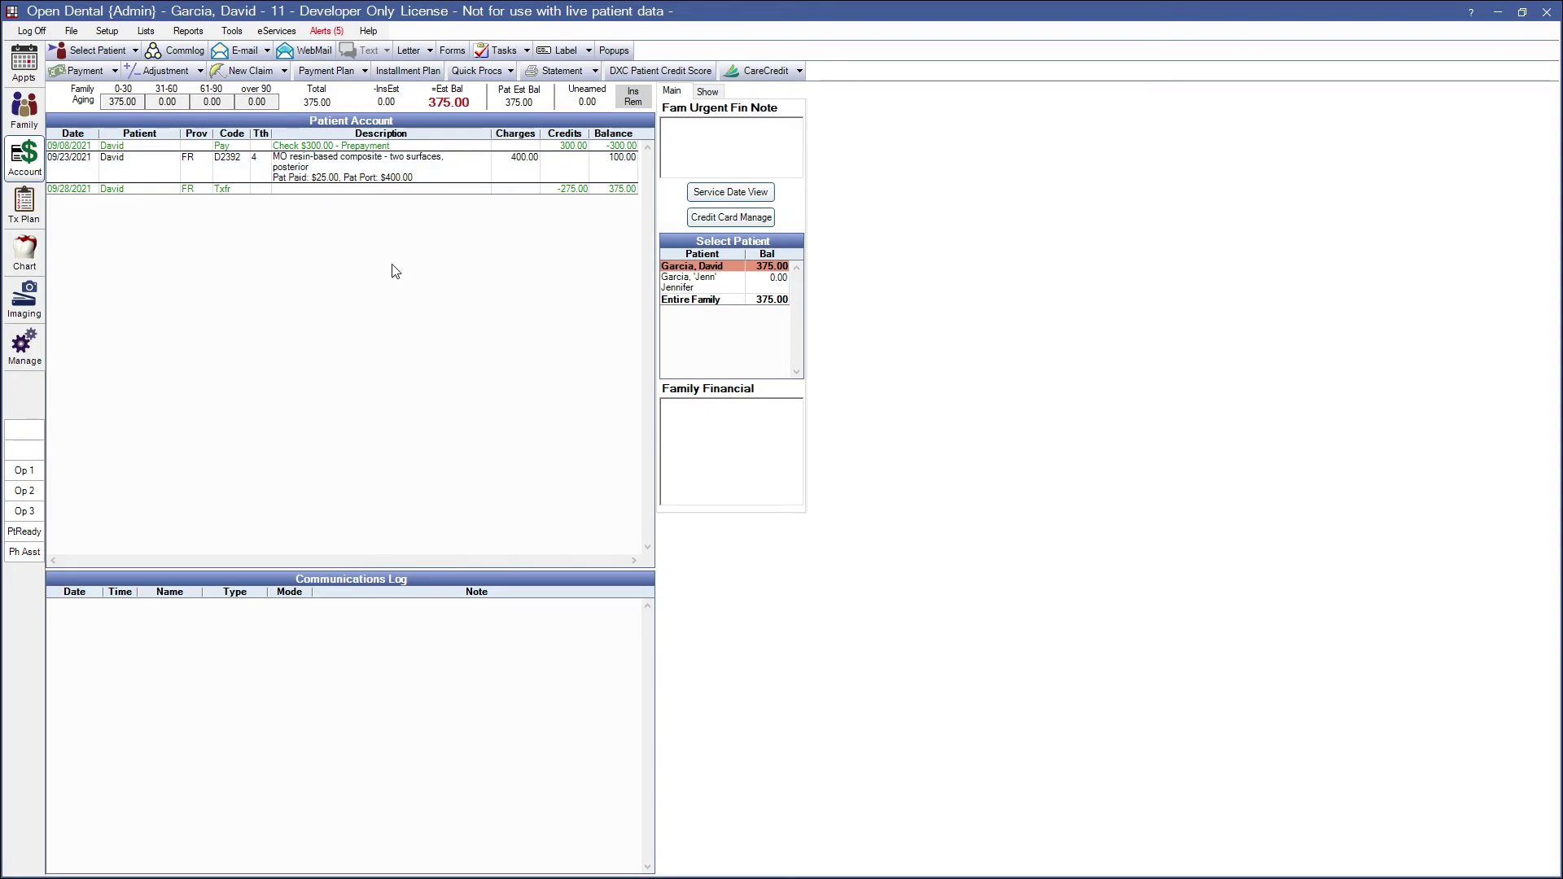
Open the account of the patient with the 09/21/2021 prepayment check of 500.00 and select that payment.
{"action": "left_click", "coordinate": [82, 52]}
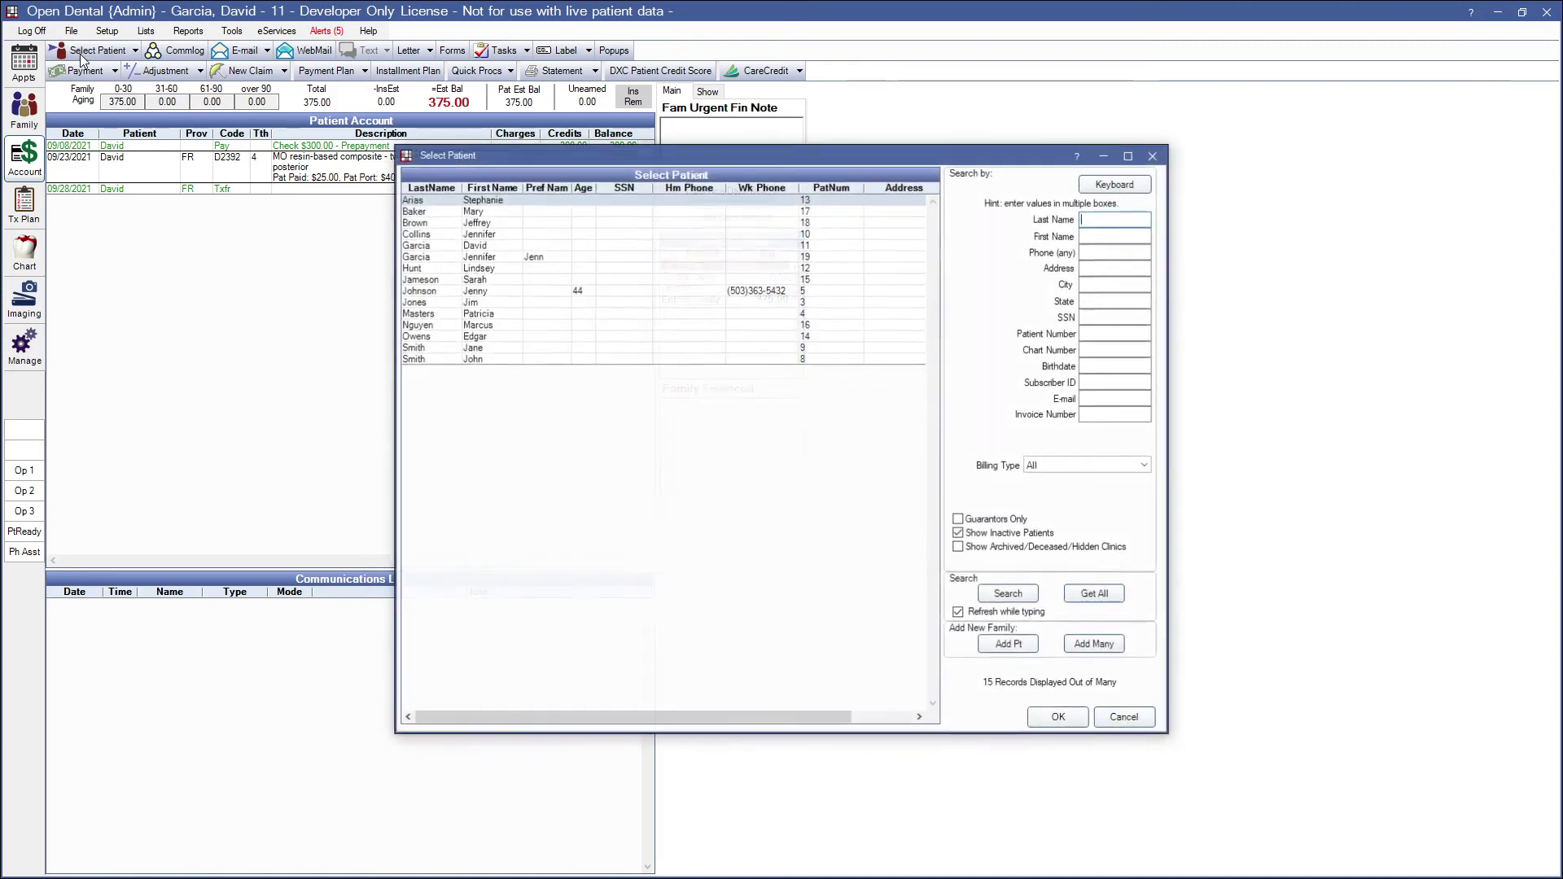
{"action": "left_click", "coordinate": [479, 234]}
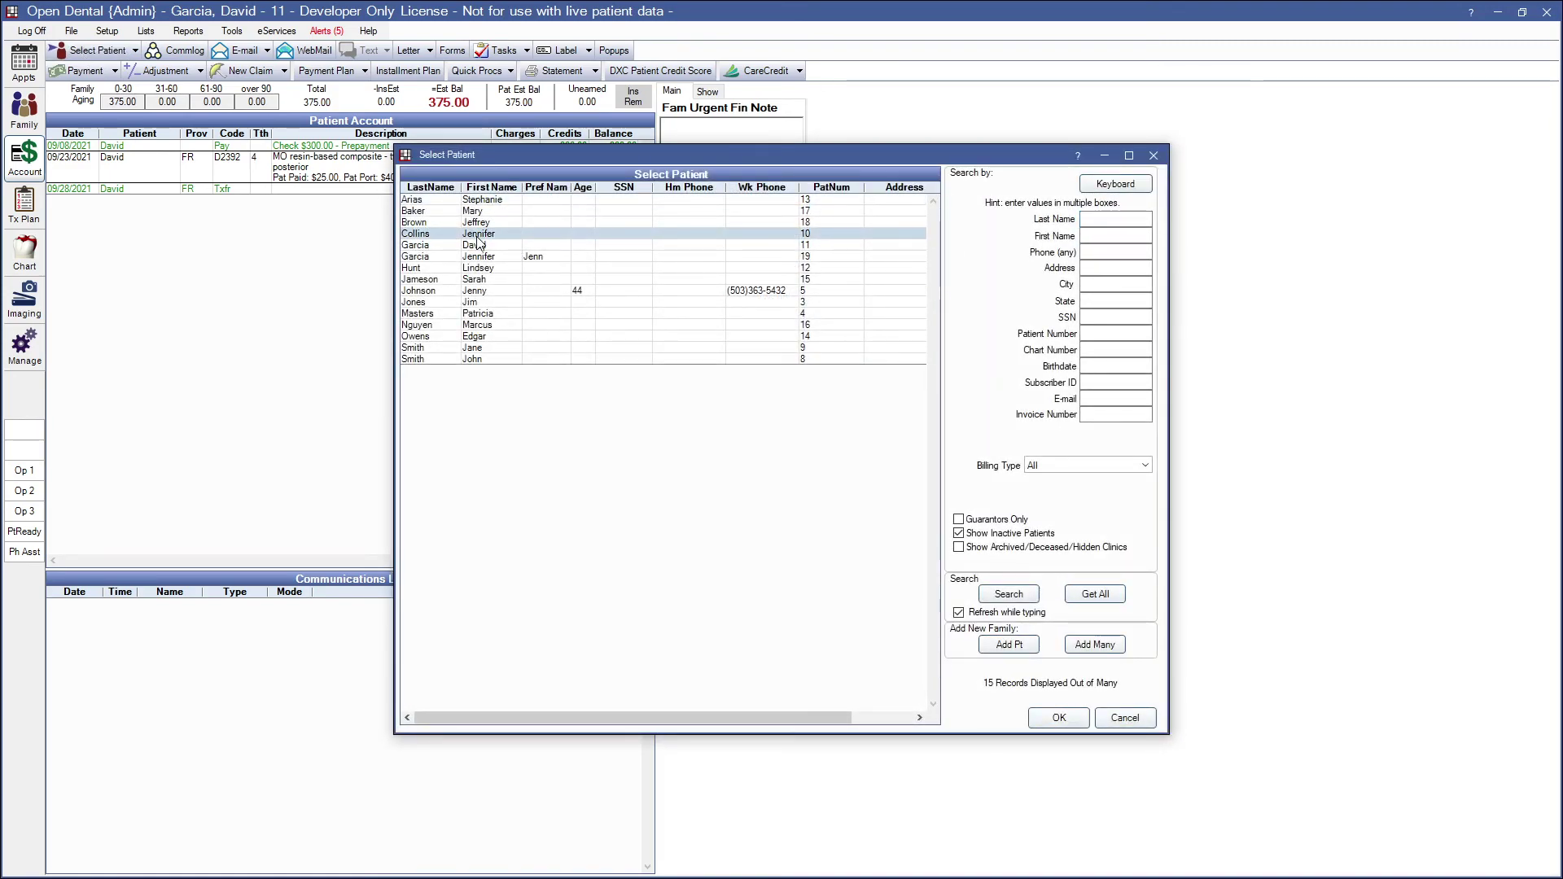
{"action": "left_click", "coordinate": [1047, 718]}
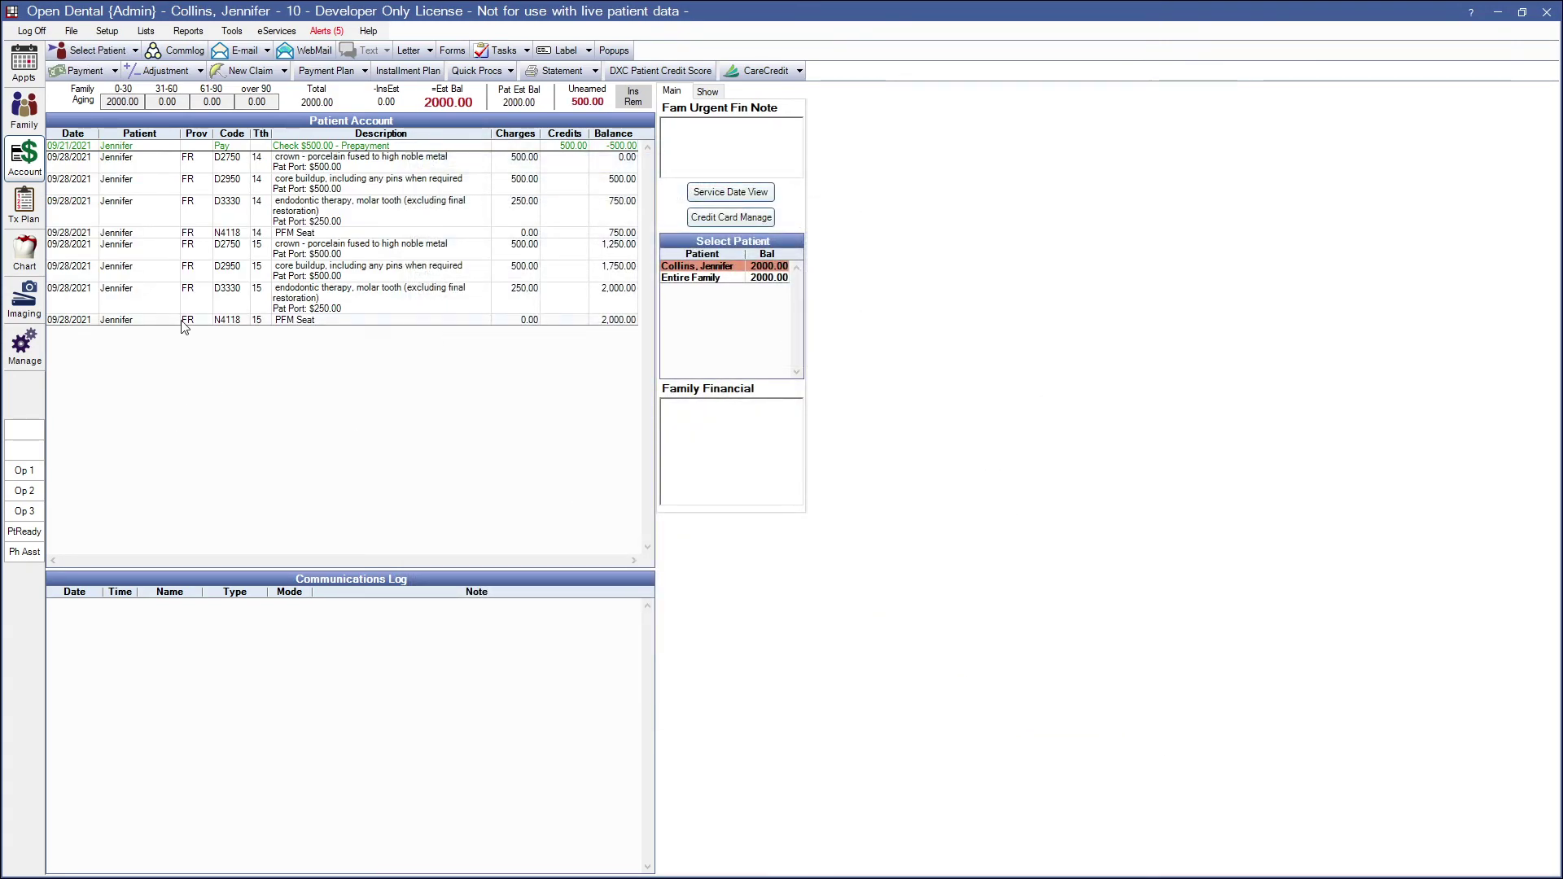
{"action": "left_click", "coordinate": [291, 150]}
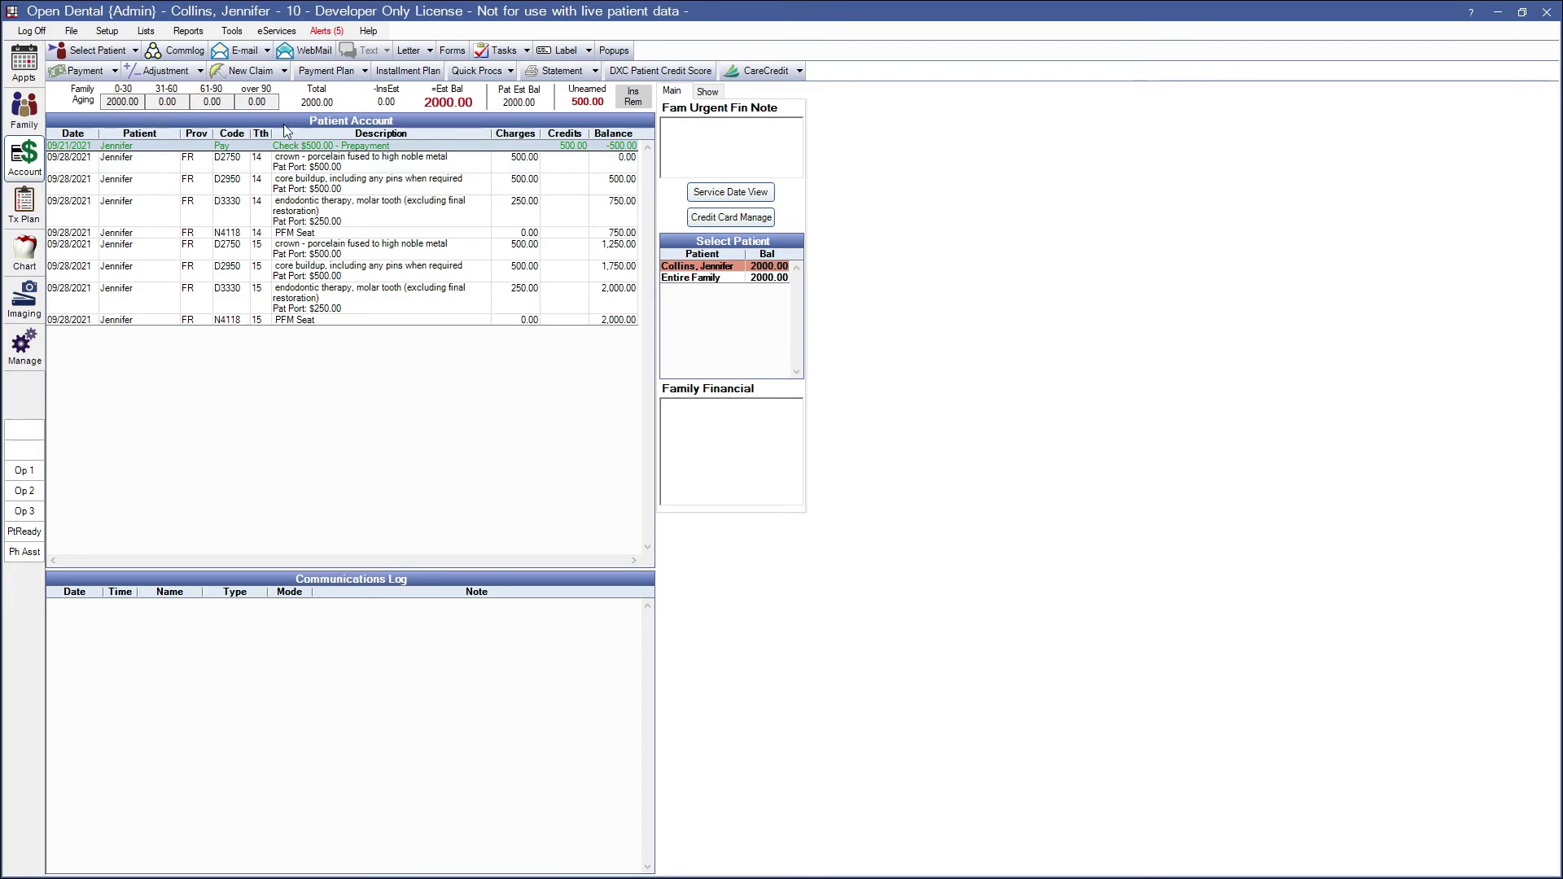
{"action": "left_click", "coordinate": [115, 71]}
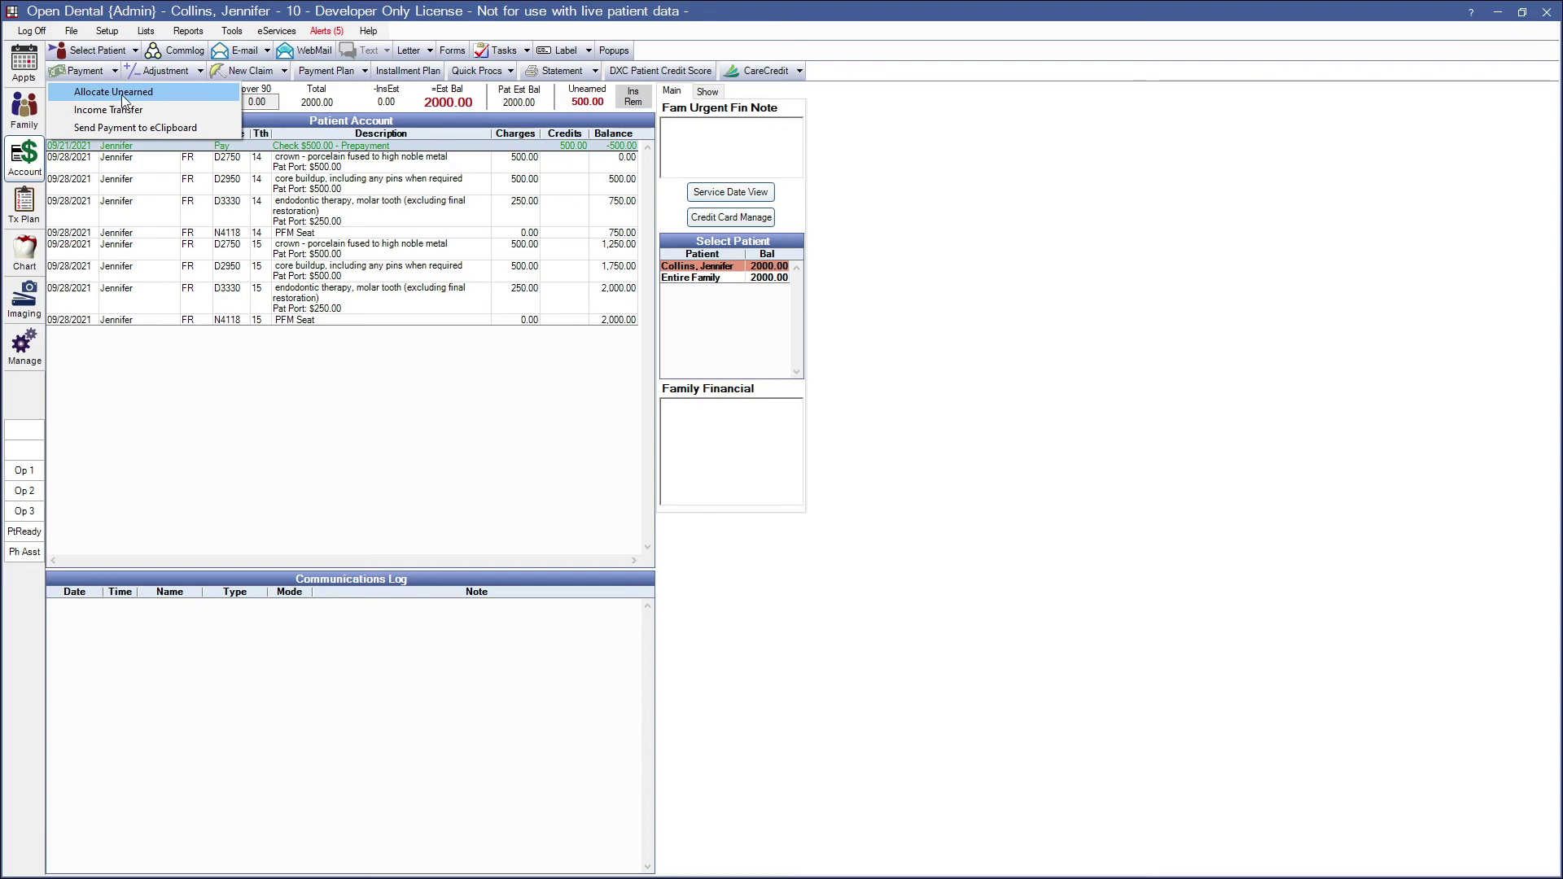
{"action": "left_click", "coordinate": [120, 95]}
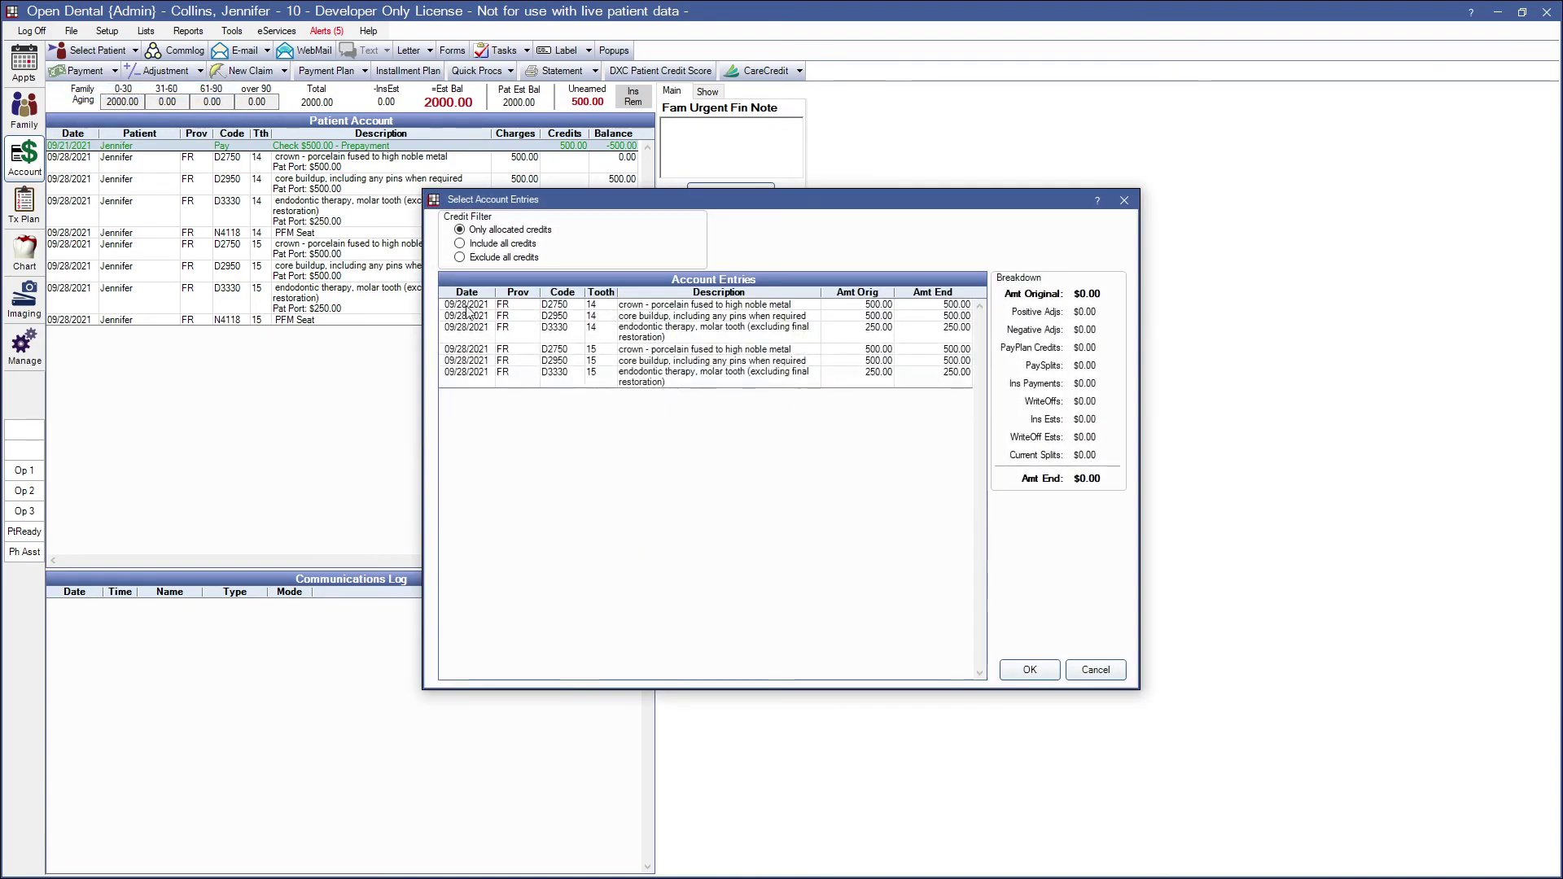
{"action": "left_click", "coordinate": [1125, 201]}
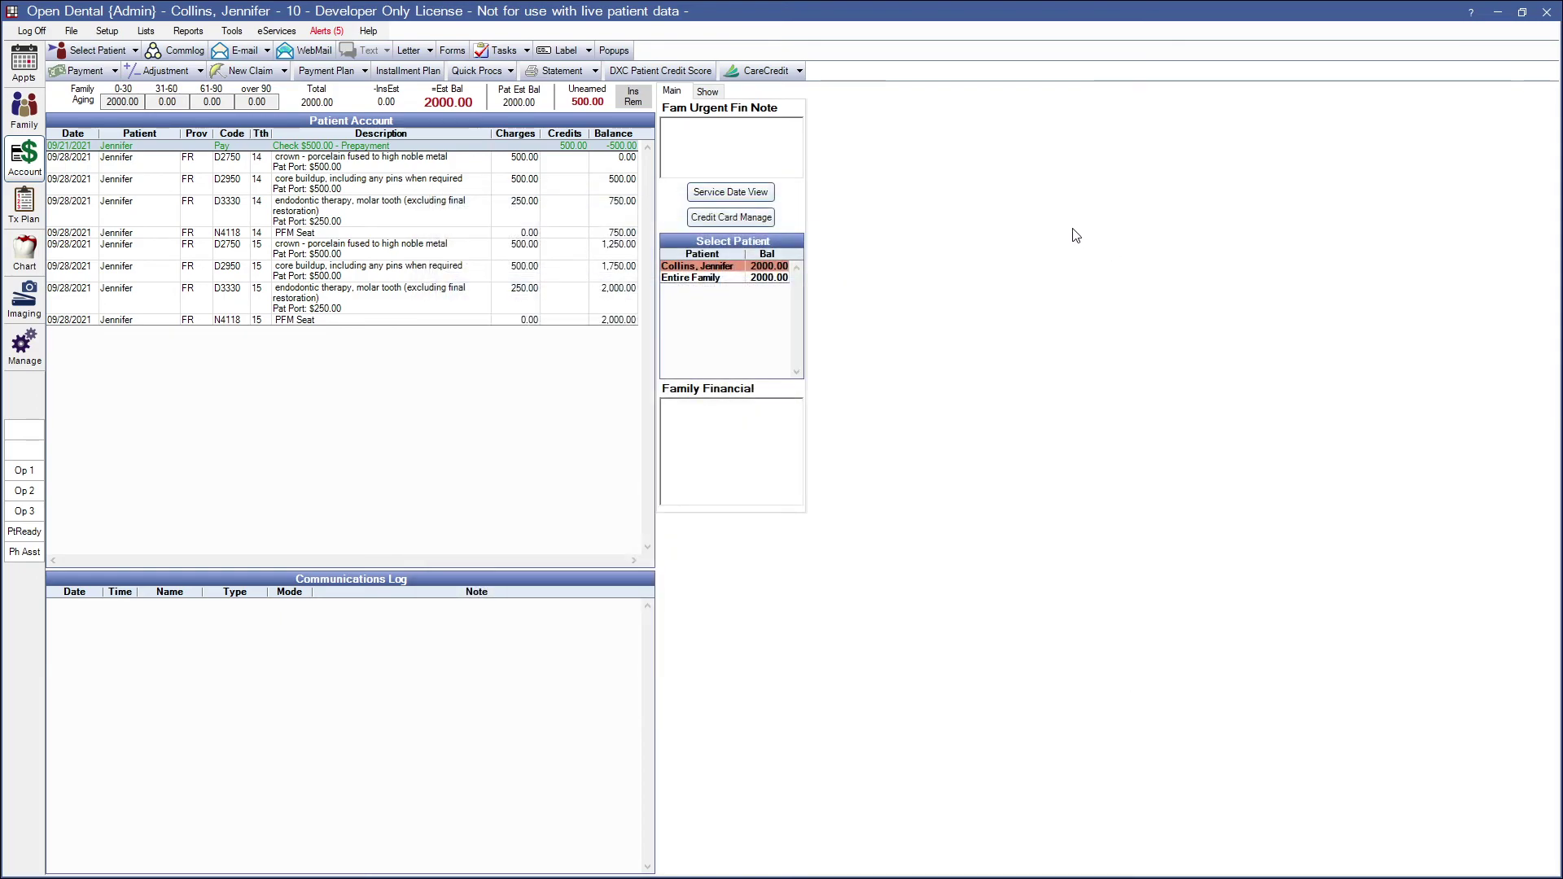
Transfer the patient's unallocated prepayment to outstanding procedures with the Income Transfer Manager, and review the transfer and procedure entries in the account.
{"action": "left_click", "coordinate": [114, 74]}
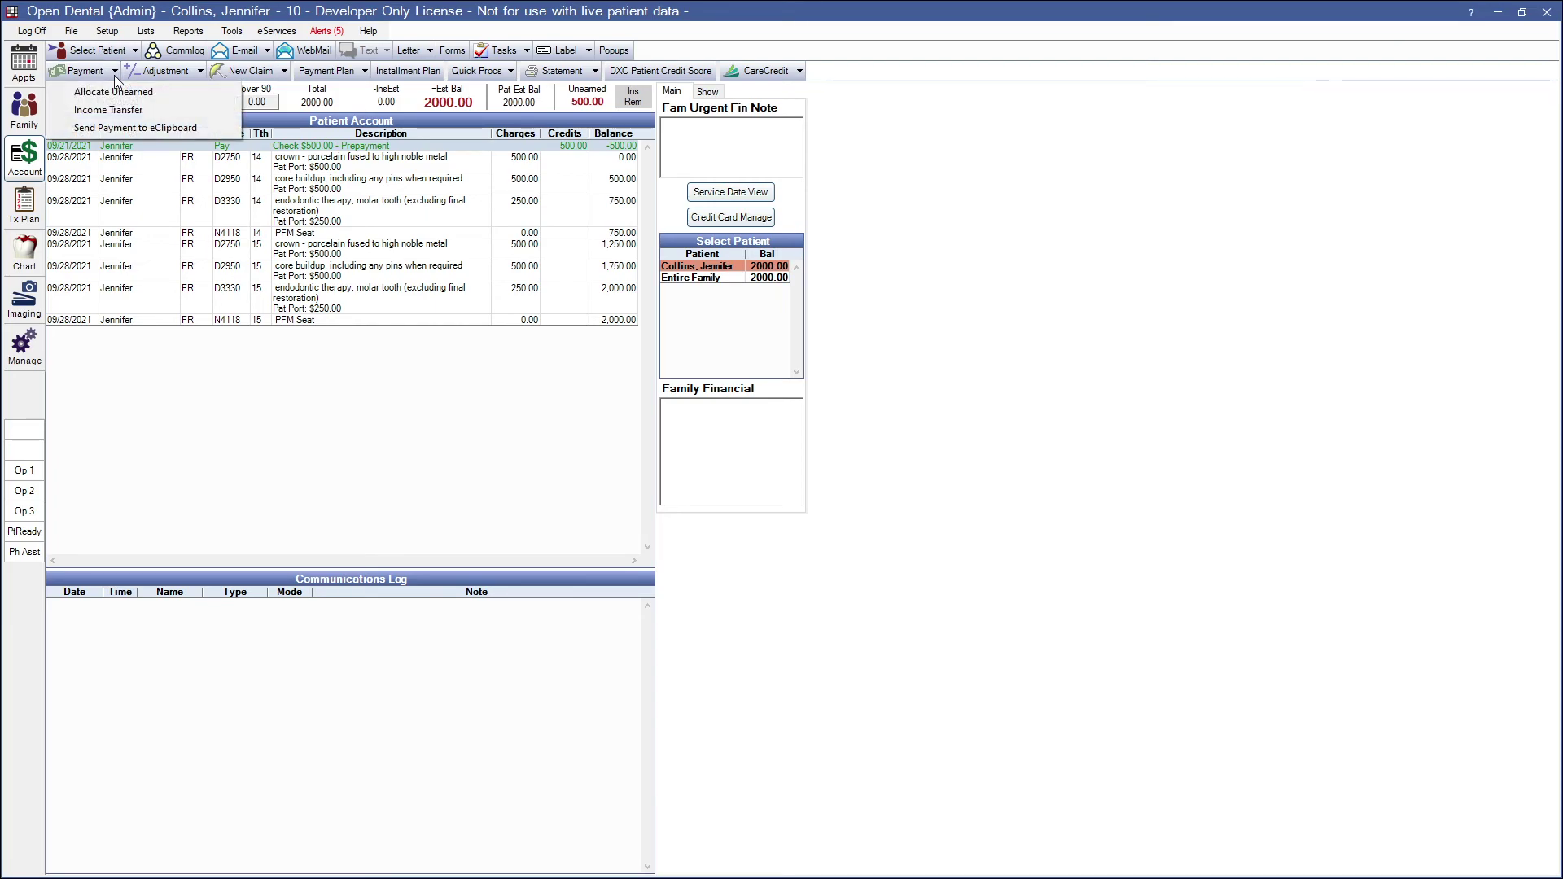
{"action": "left_click", "coordinate": [111, 111]}
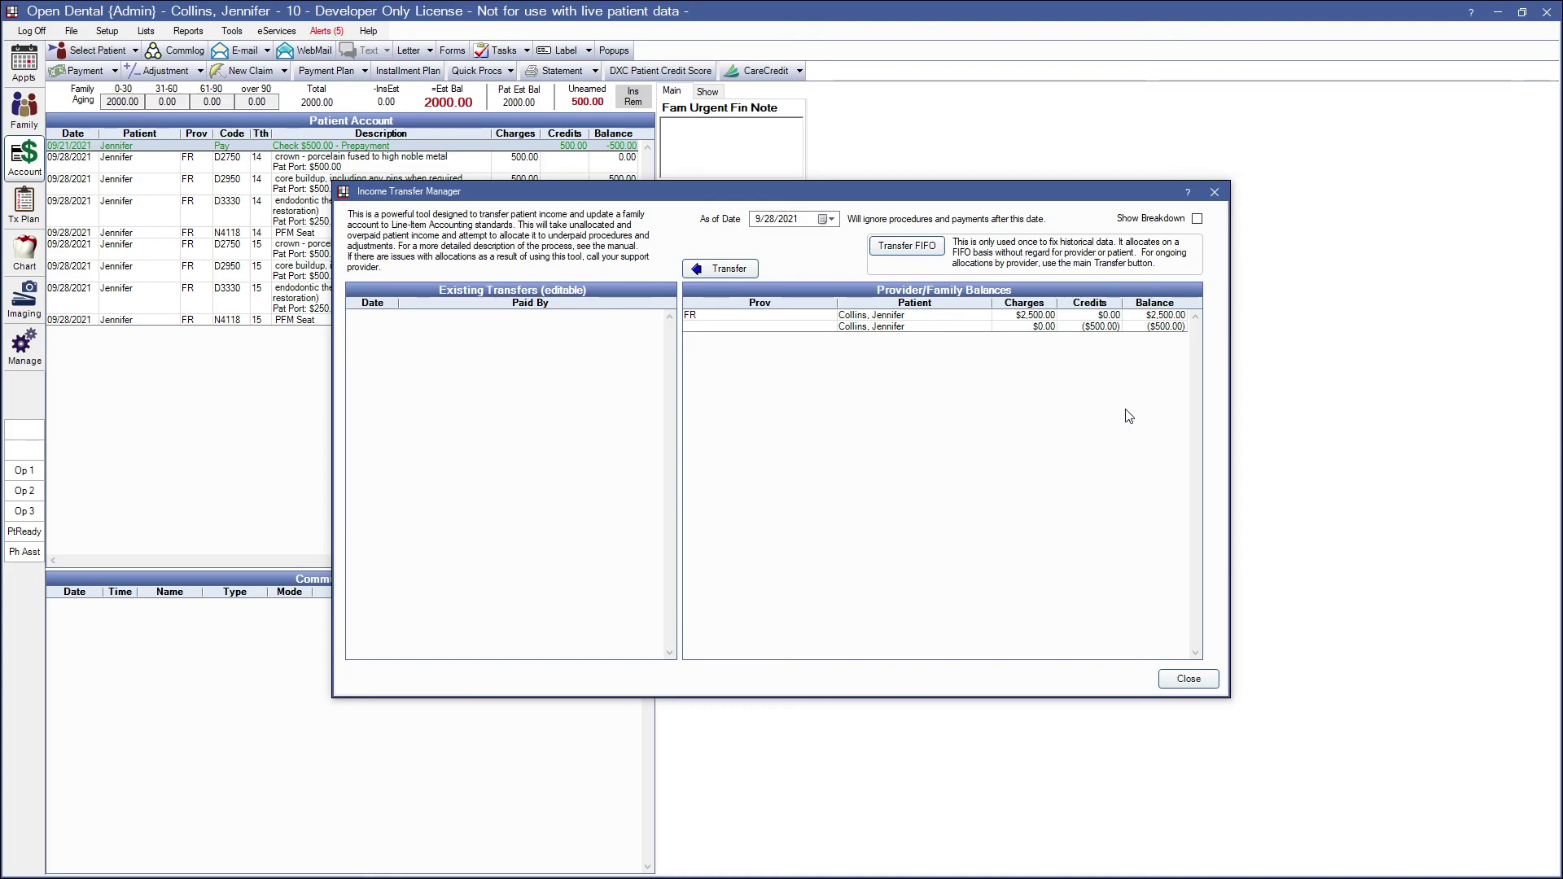
{"action": "left_click", "coordinate": [706, 271]}
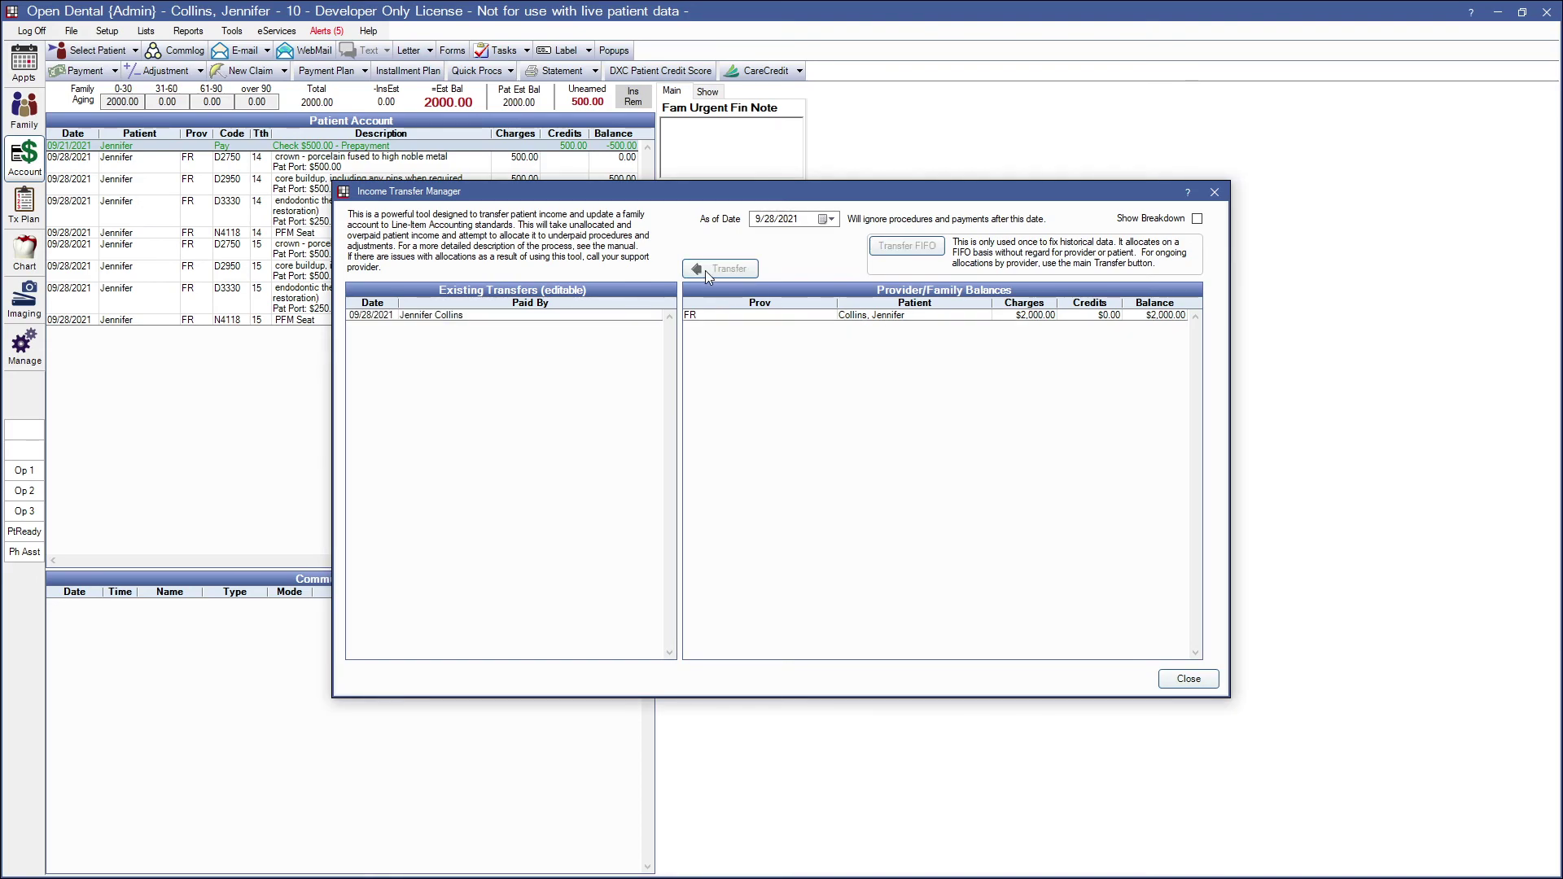
{"action": "left_click", "coordinate": [1189, 680]}
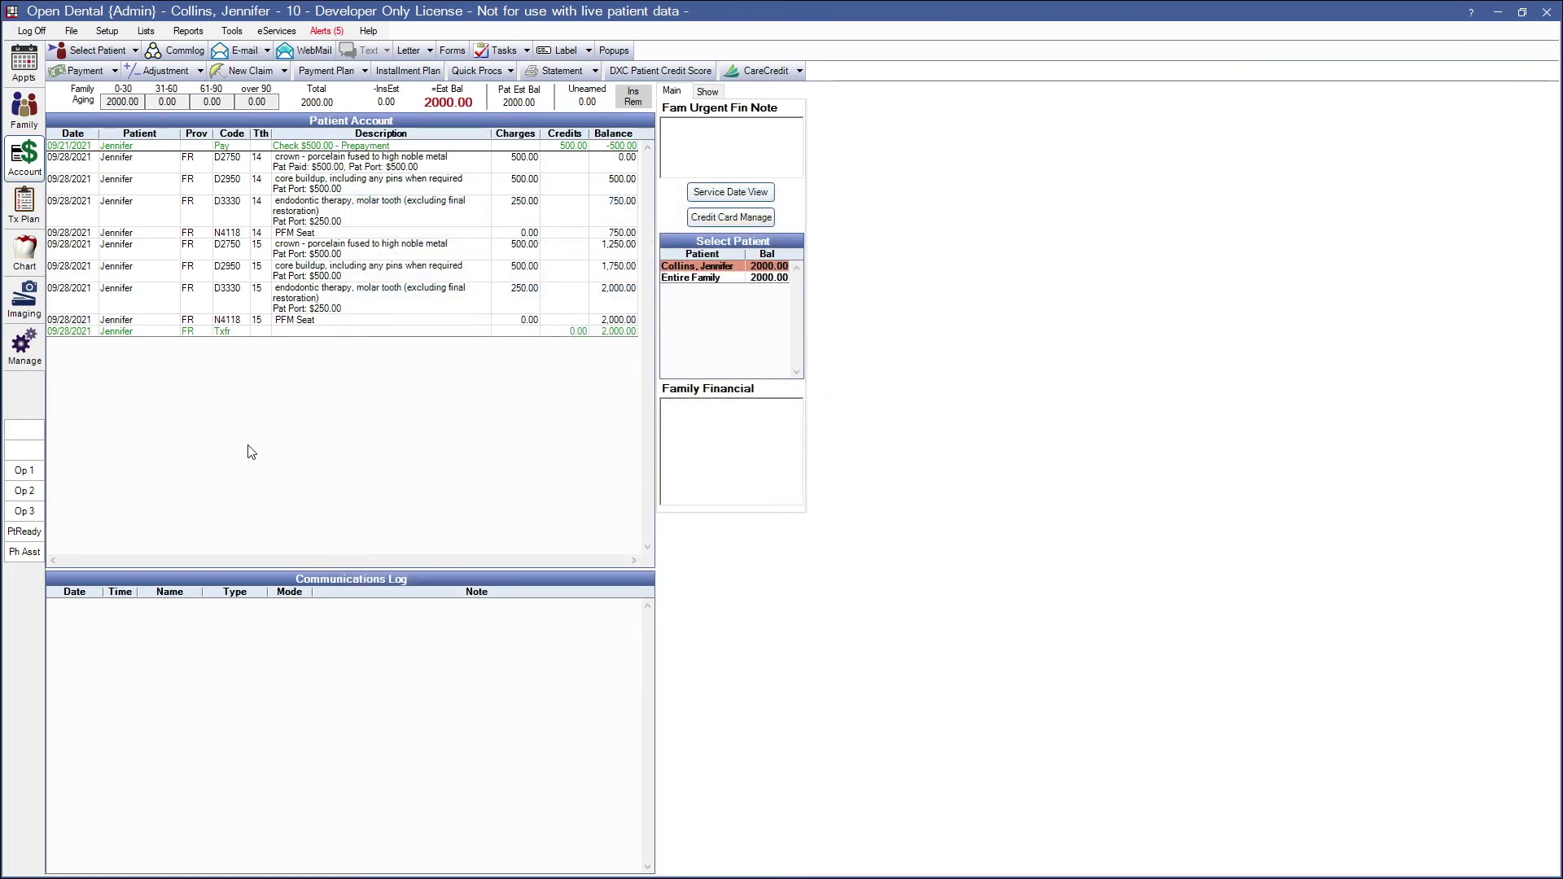
{"action": "left_click", "coordinate": [205, 333]}
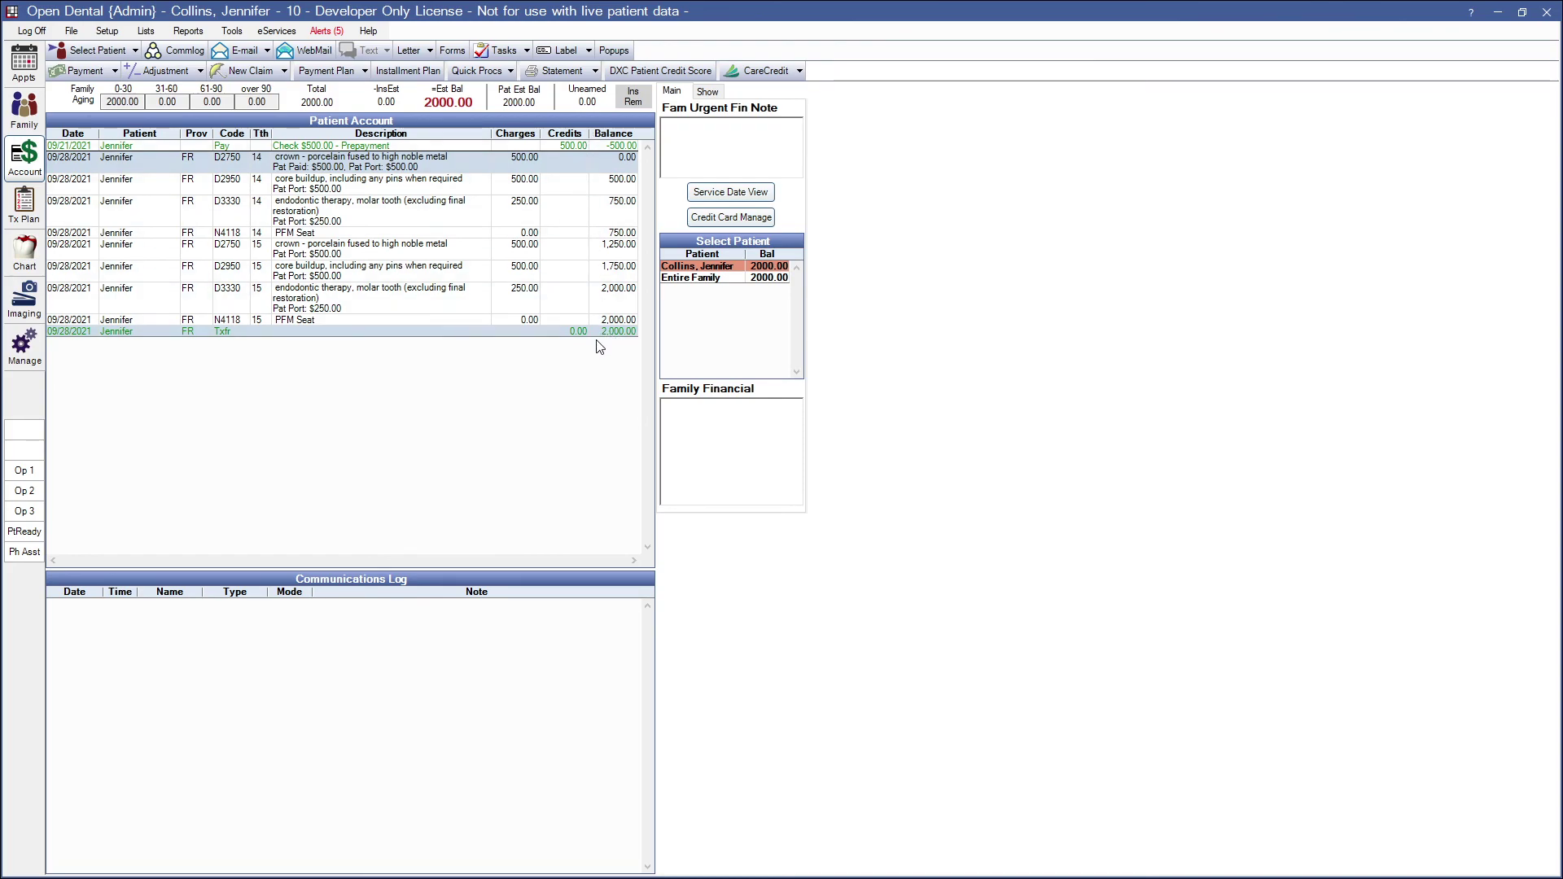
{"action": "left_click", "coordinate": [362, 188]}
{"action": "left_click", "coordinate": [361, 305], "text": "shift"}
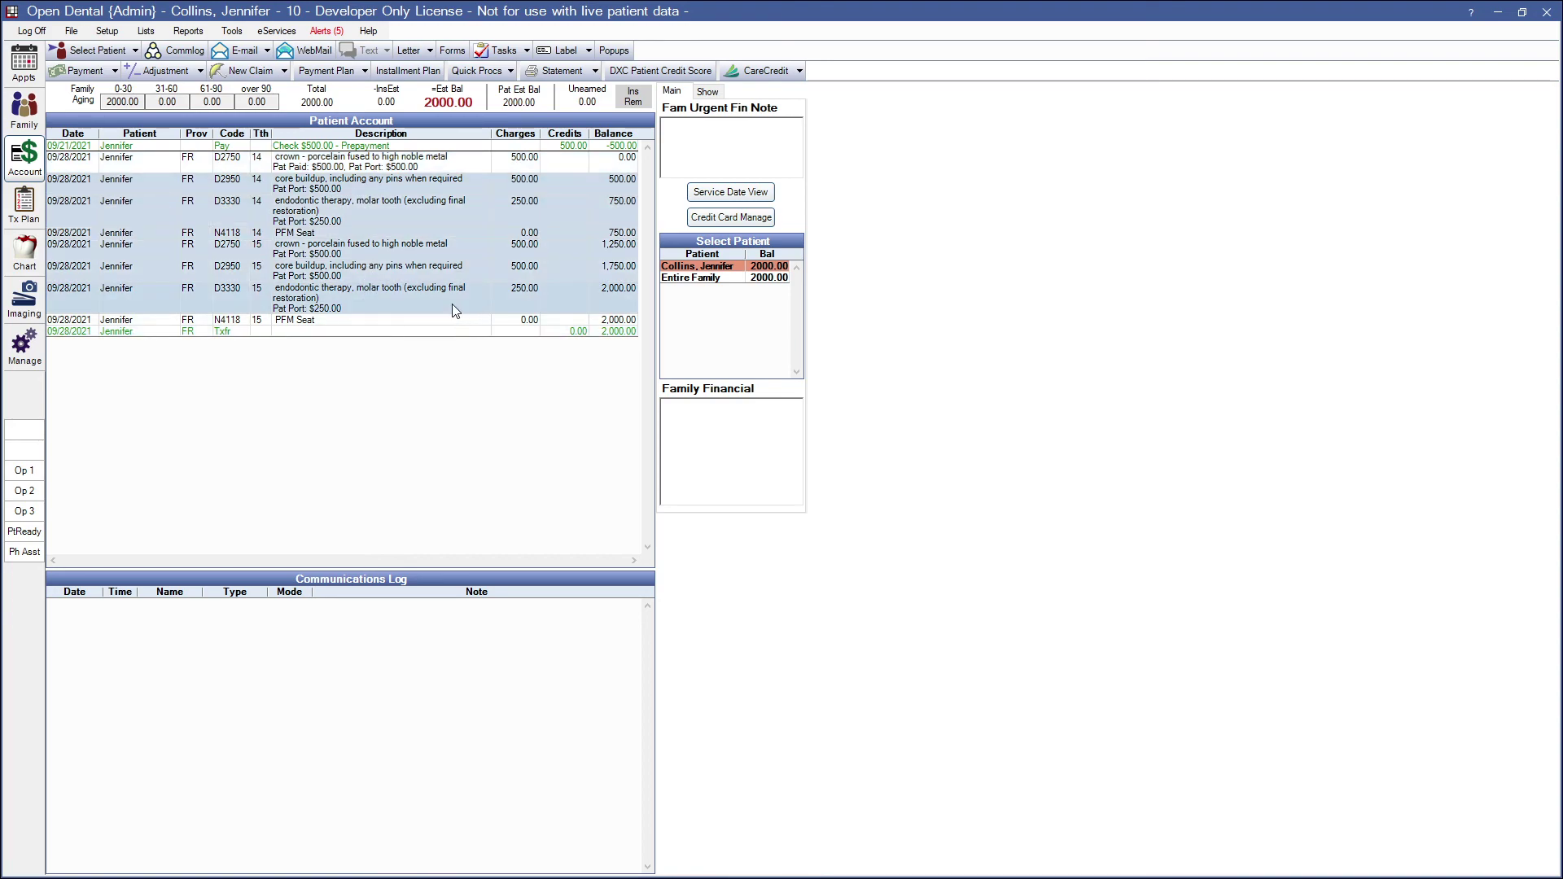